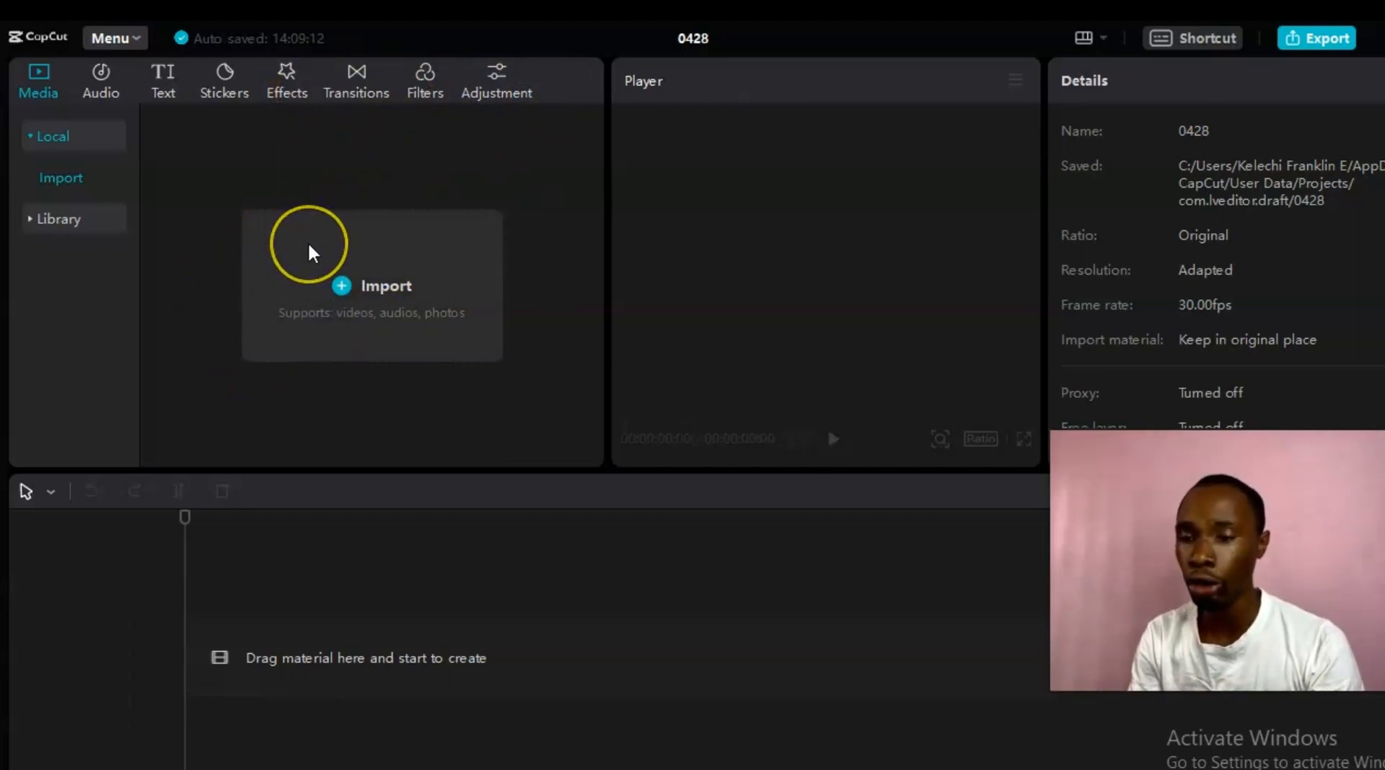
# Step: Import Recording #23.mp4 into the media panel from the Select a media resource dialog
pyautogui.click(706, 186)
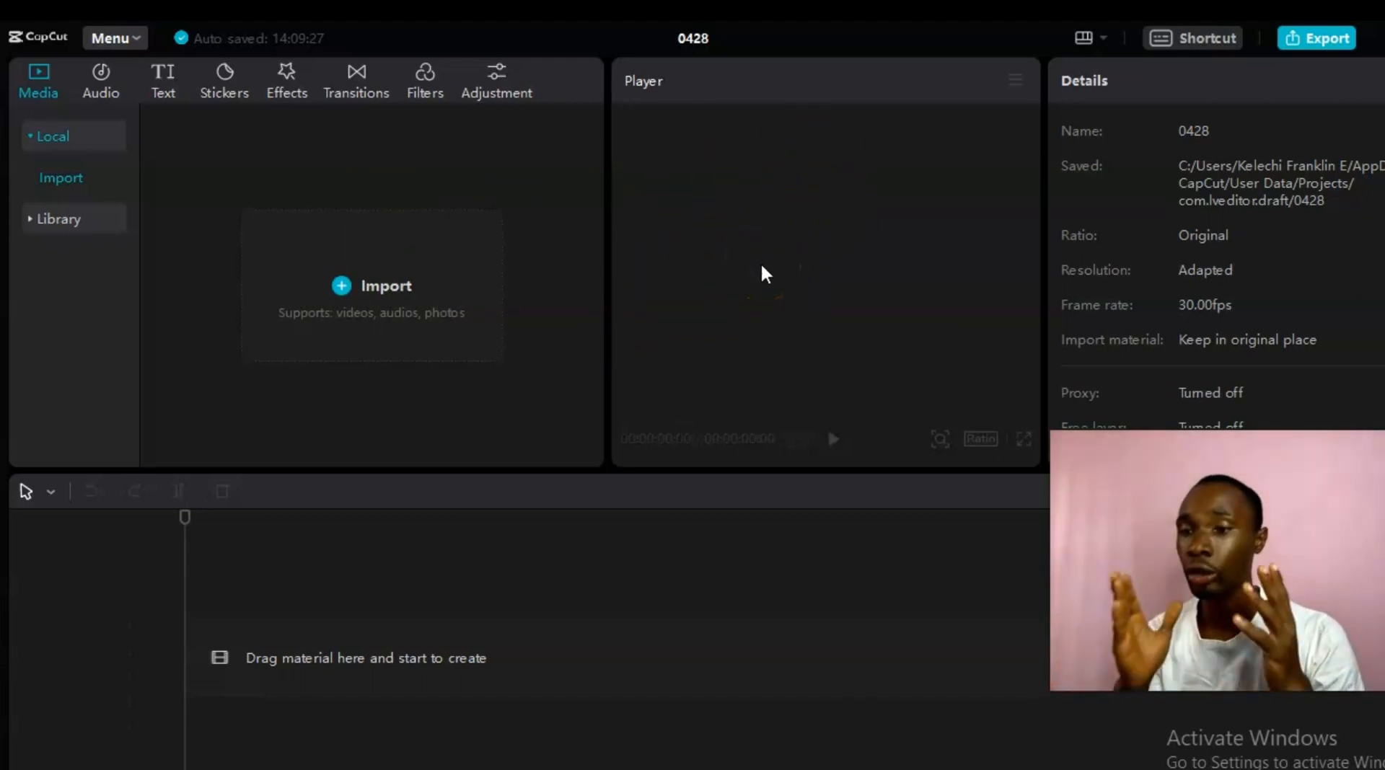
pyautogui.click(473, 414)
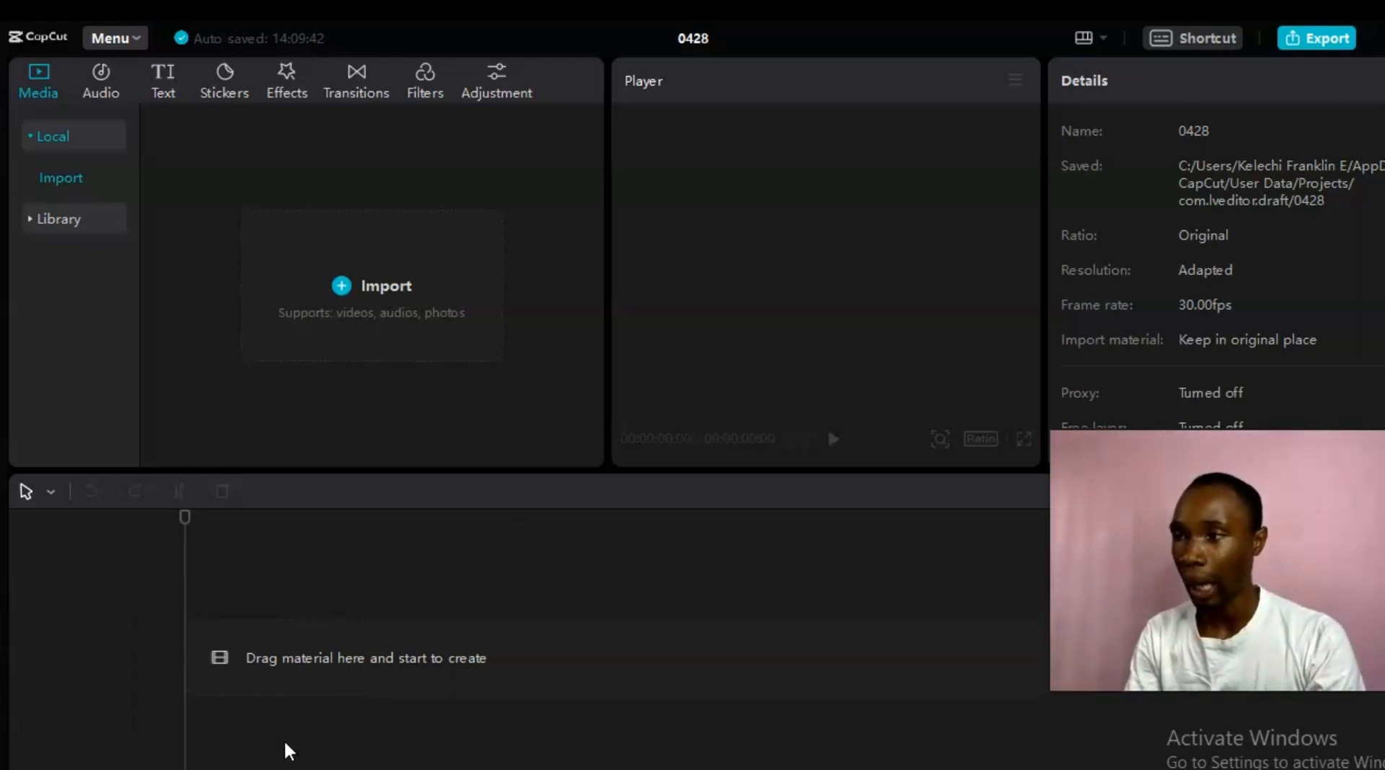
pyautogui.click(327, 288)
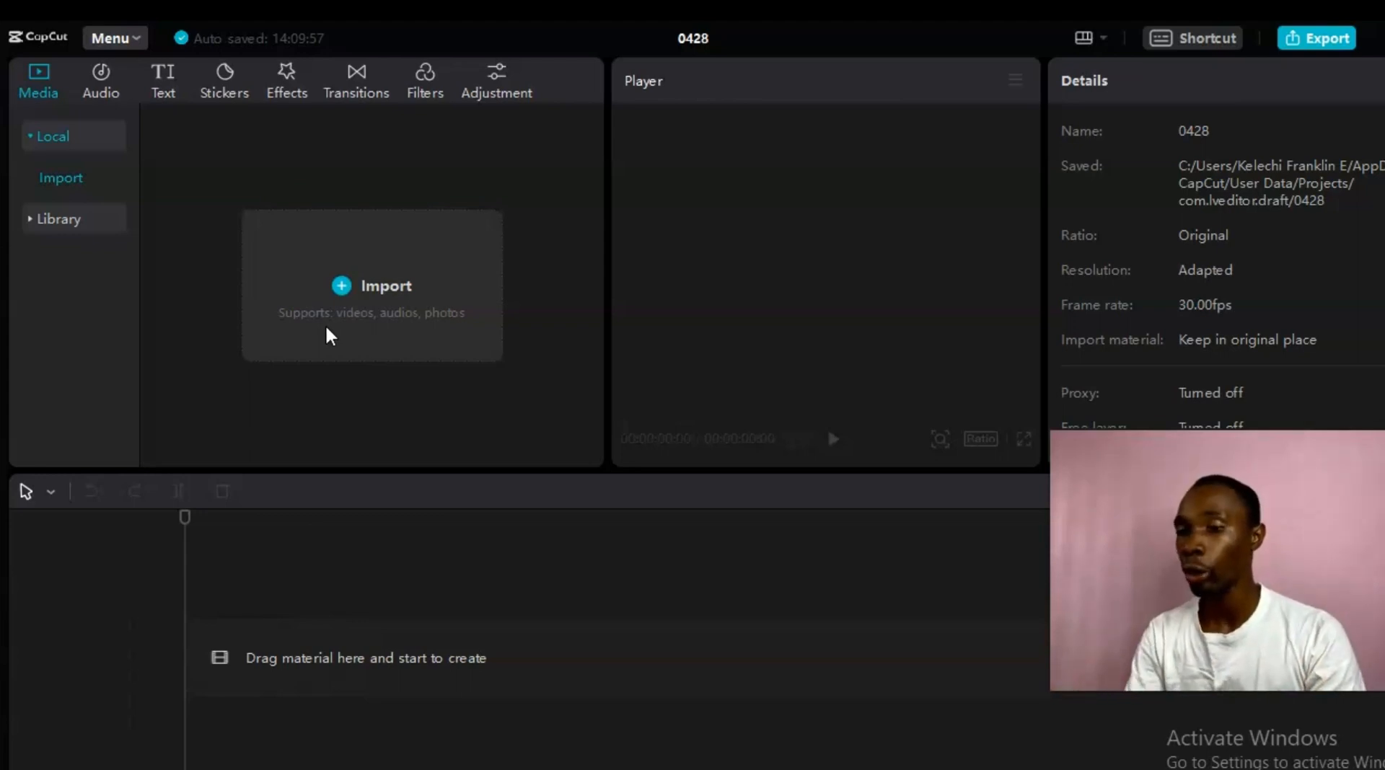
pyautogui.click(443, 585)
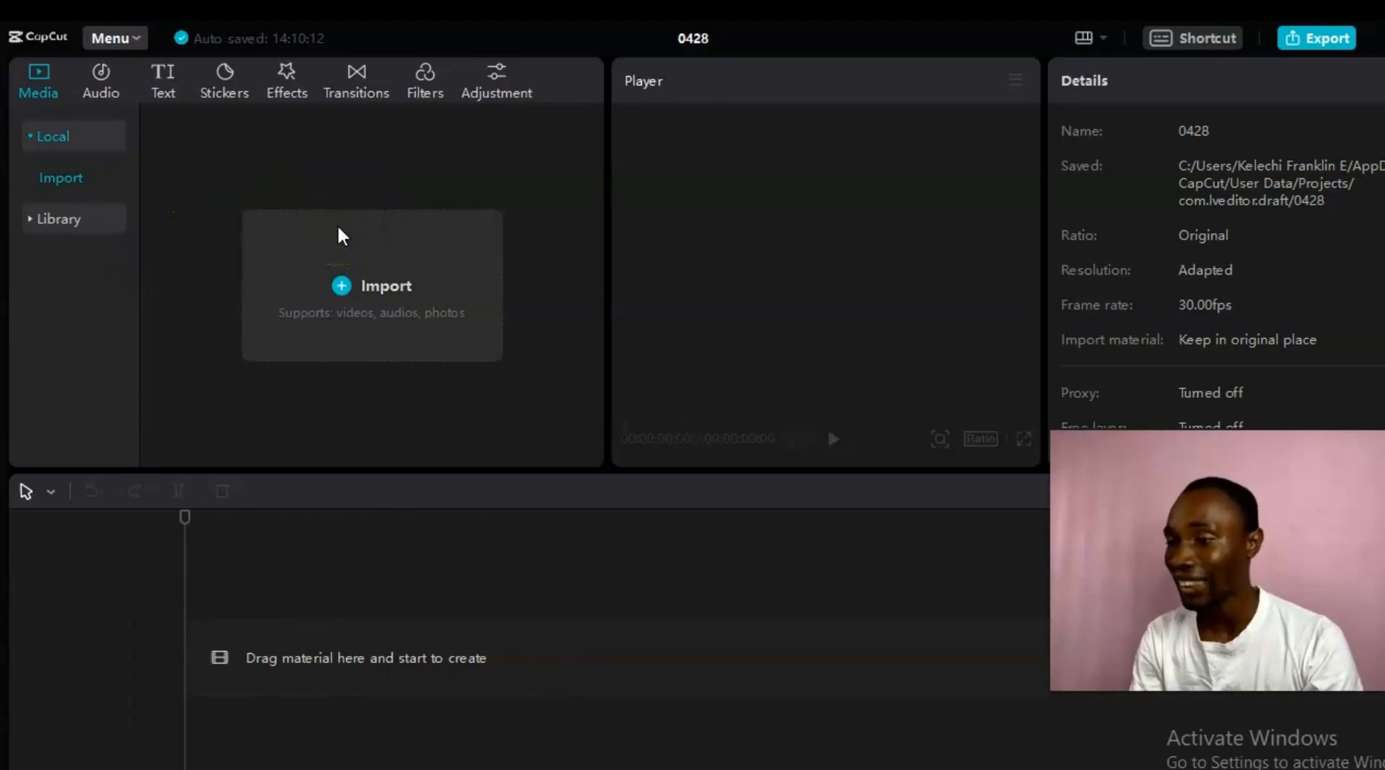
pyautogui.click(337, 296)
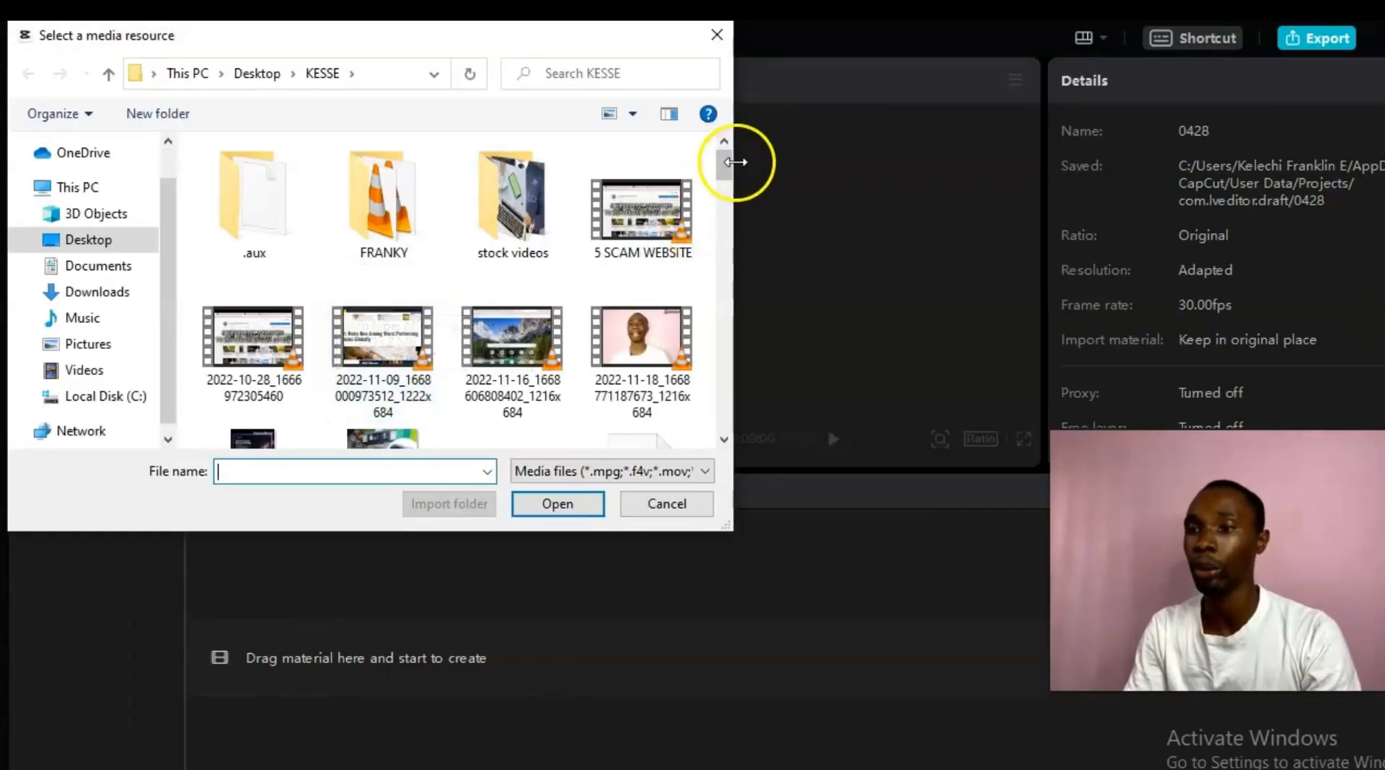
pyautogui.moveTo(726, 164); pyautogui.dragTo(712, 419)
pyautogui.doubleClick(380, 233)
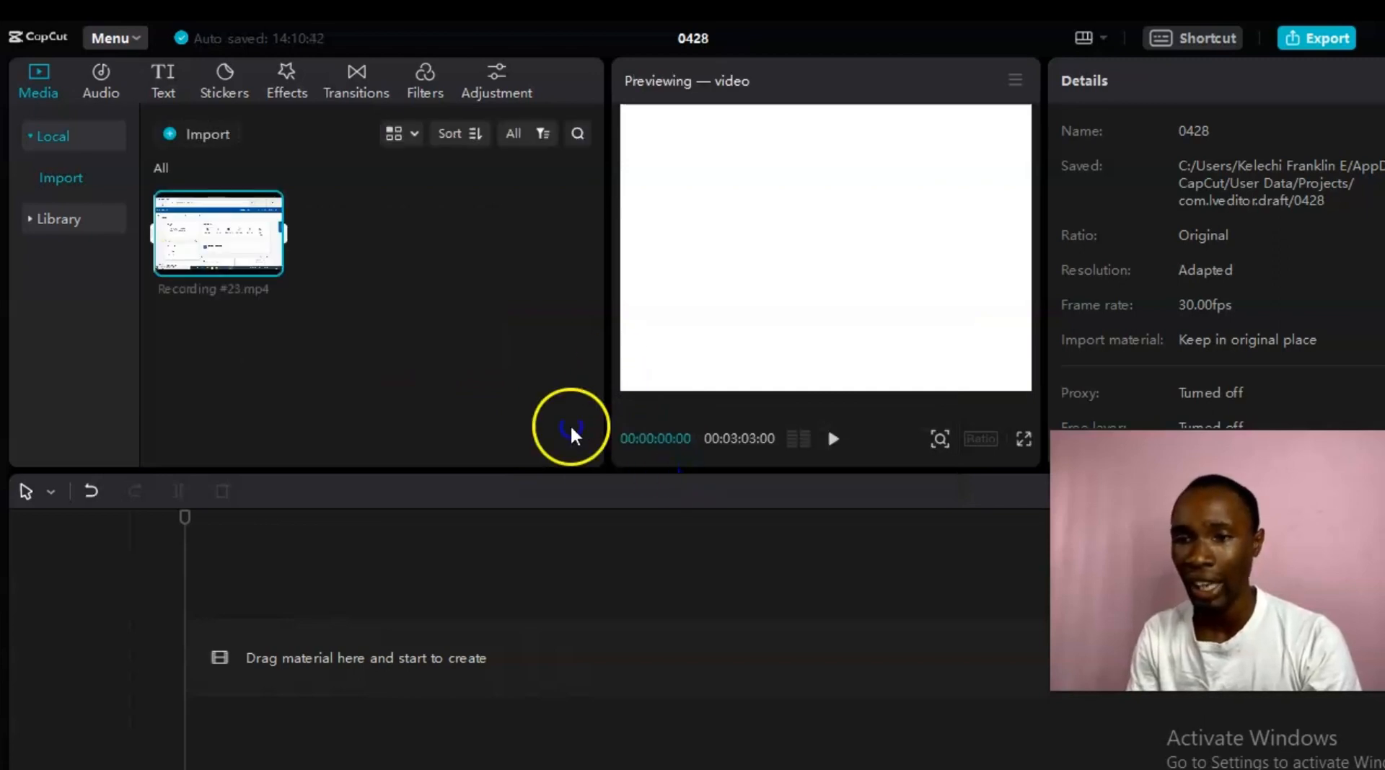
# Step: Drag the Recording #23.mp4 thumbnail onto the timeline as a 00:03:03:00 clip
pyautogui.click(242, 290)
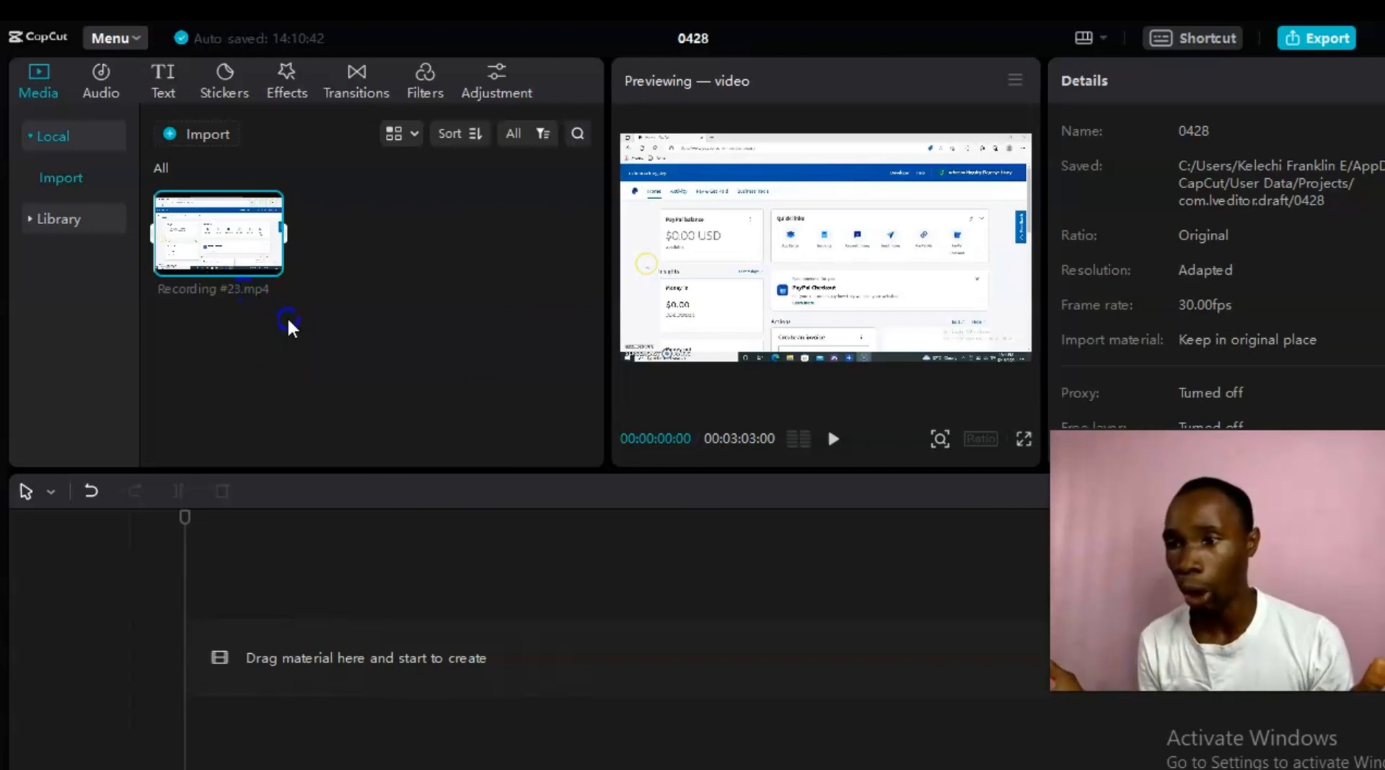
pyautogui.moveTo(193, 259)
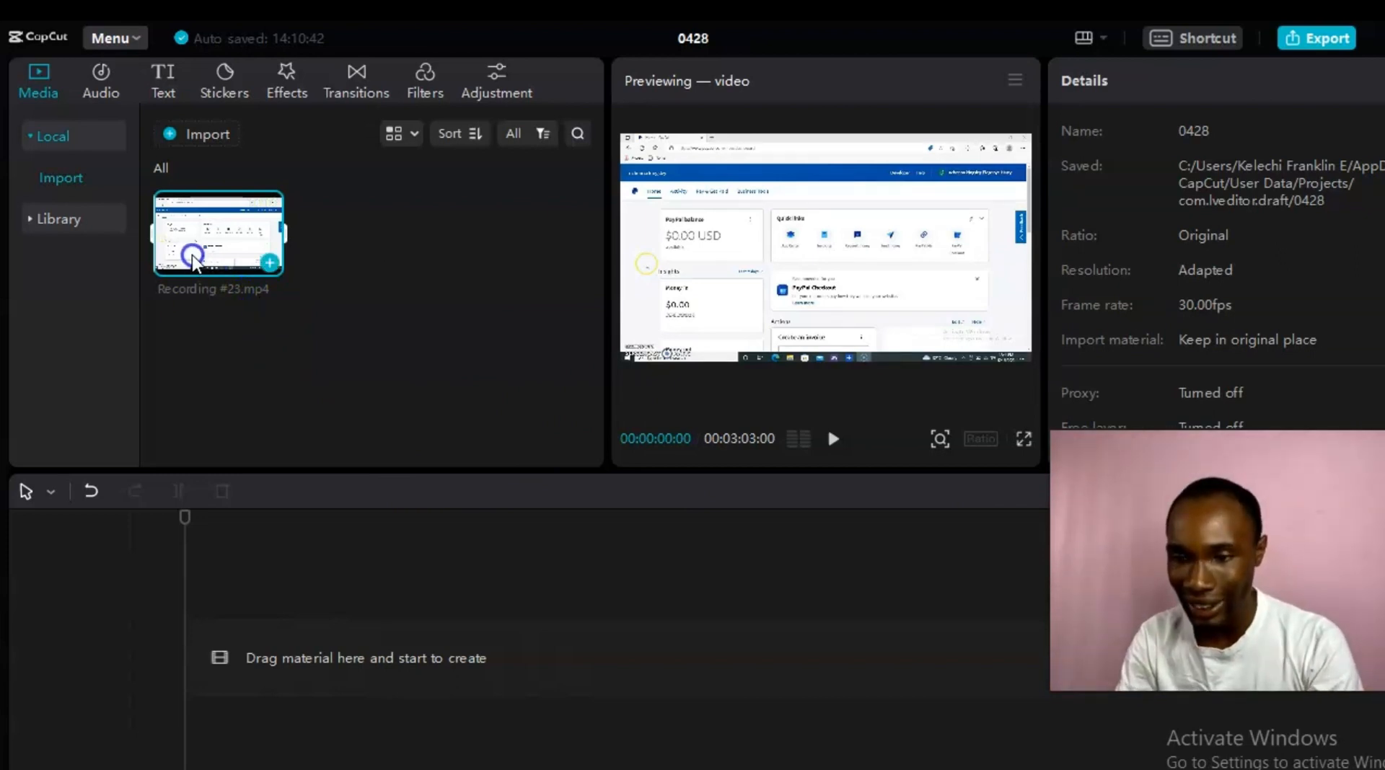
pyautogui.moveTo(194, 260); pyautogui.dragTo(447, 684)
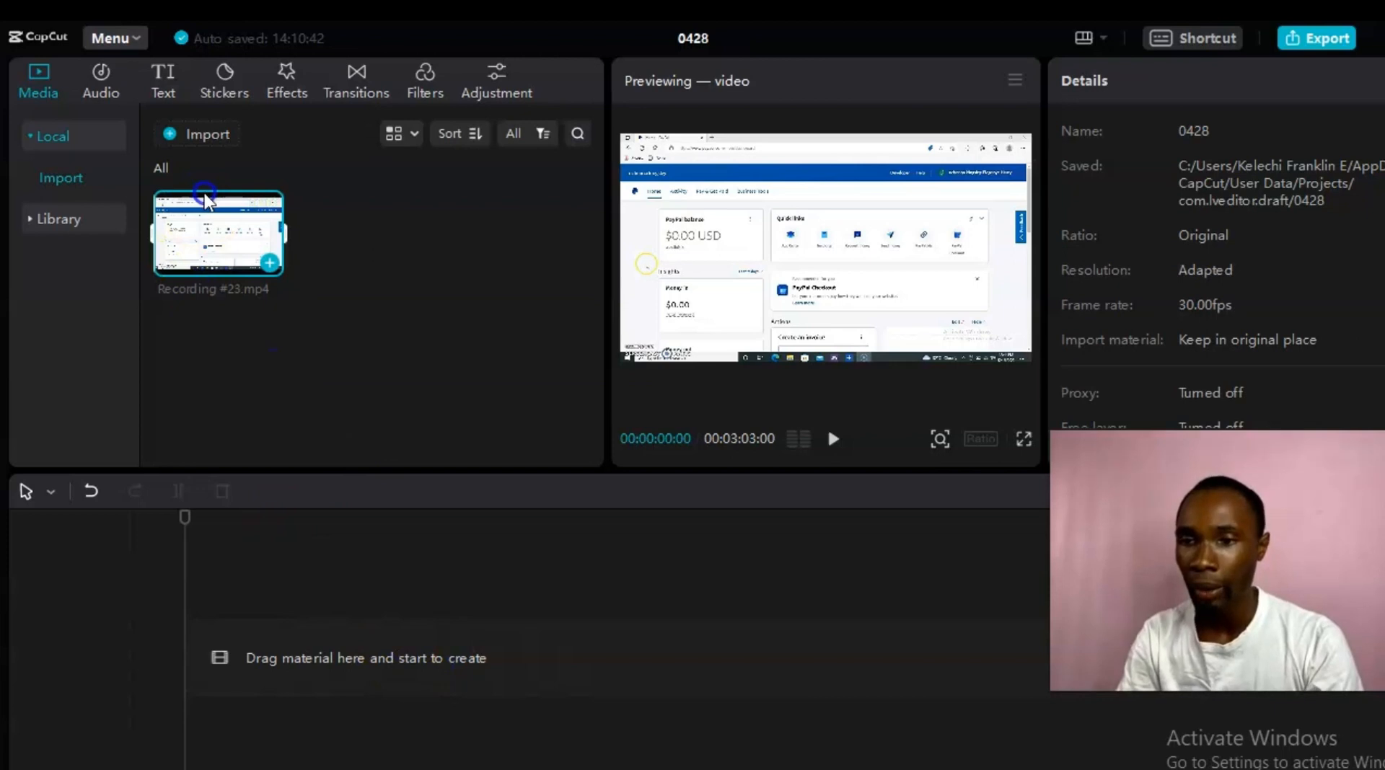
pyautogui.moveTo(185, 233); pyautogui.dragTo(487, 661)
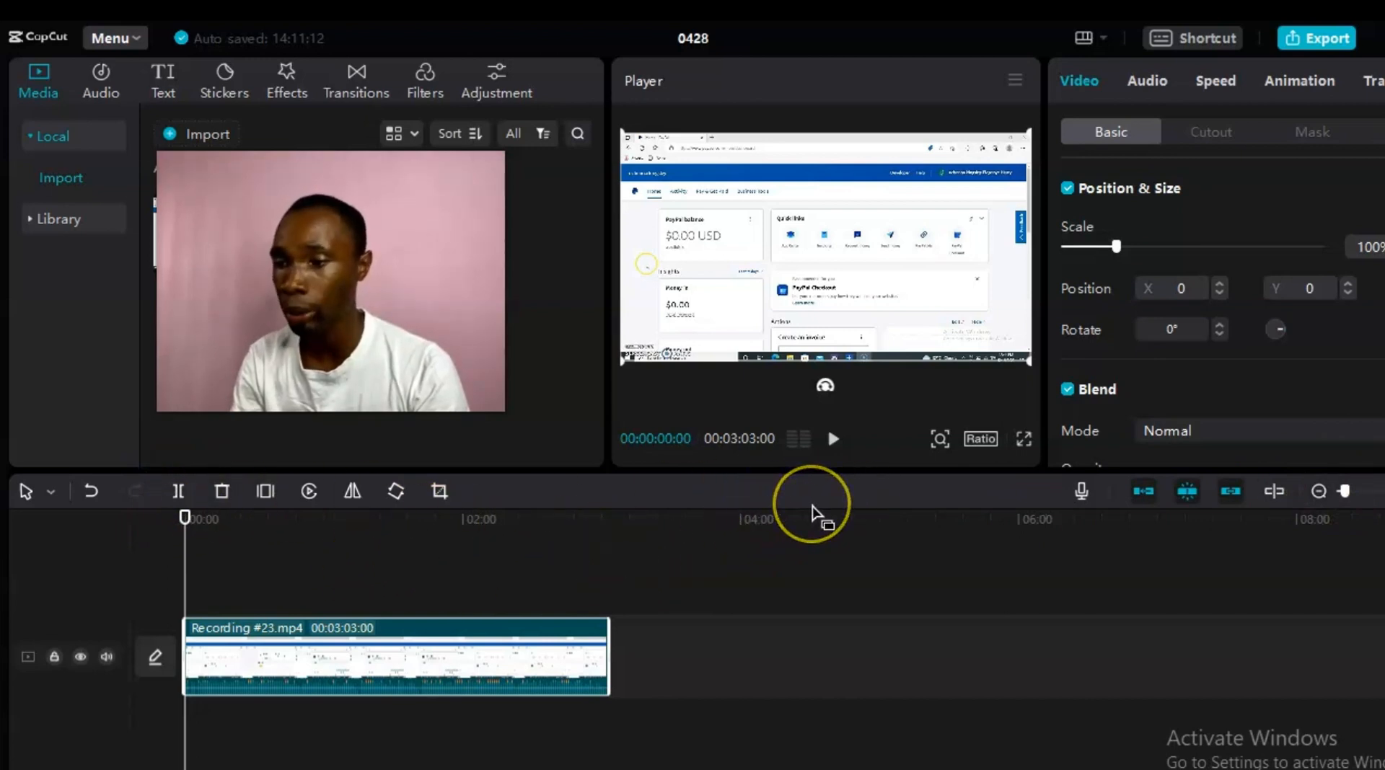
# Step: Play Recording #23 in the Player and zoom the timeline in around the 3-minute clip
pyautogui.click(833, 439)
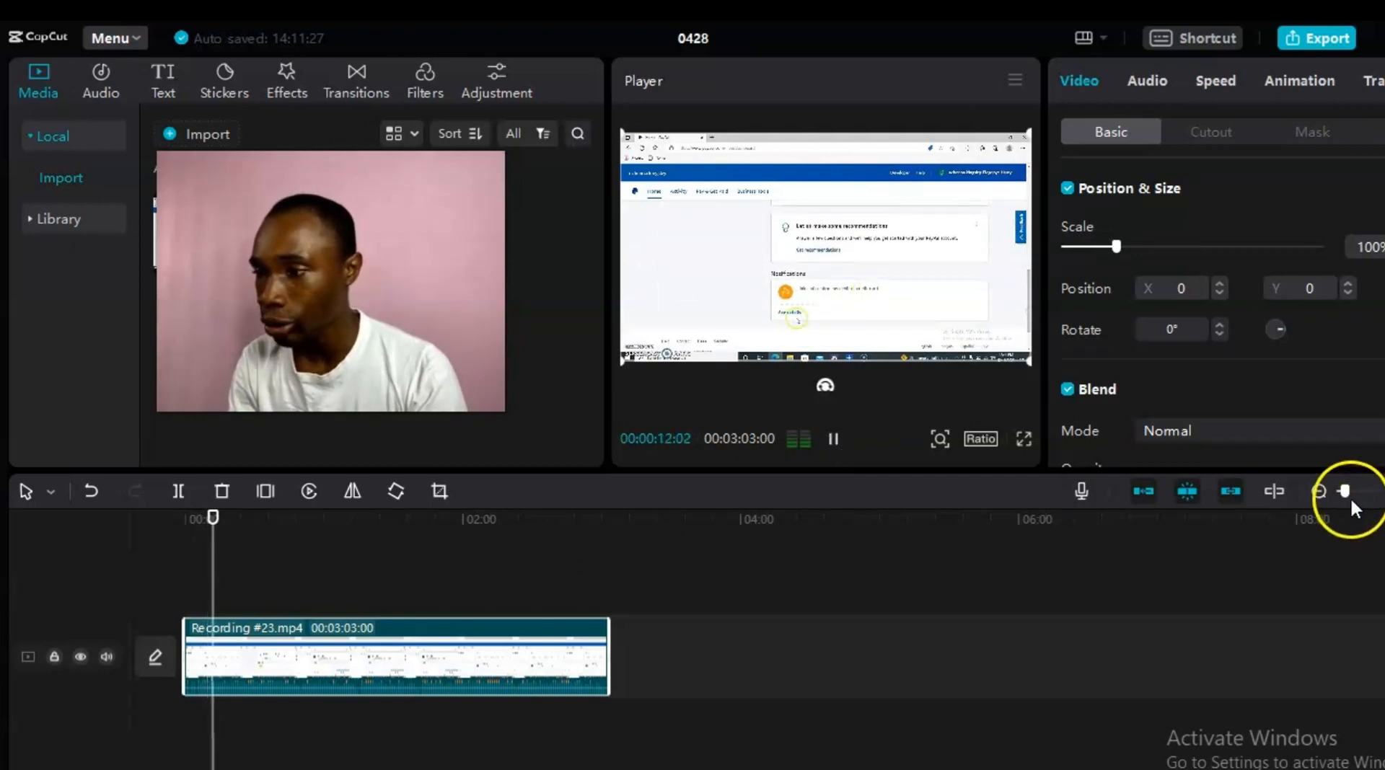
pyautogui.moveTo(1344, 489)
pyautogui.mouseDown()
pyautogui.moveTo(1364, 492)
pyautogui.moveTo(1331, 492)
pyautogui.mouseUp()
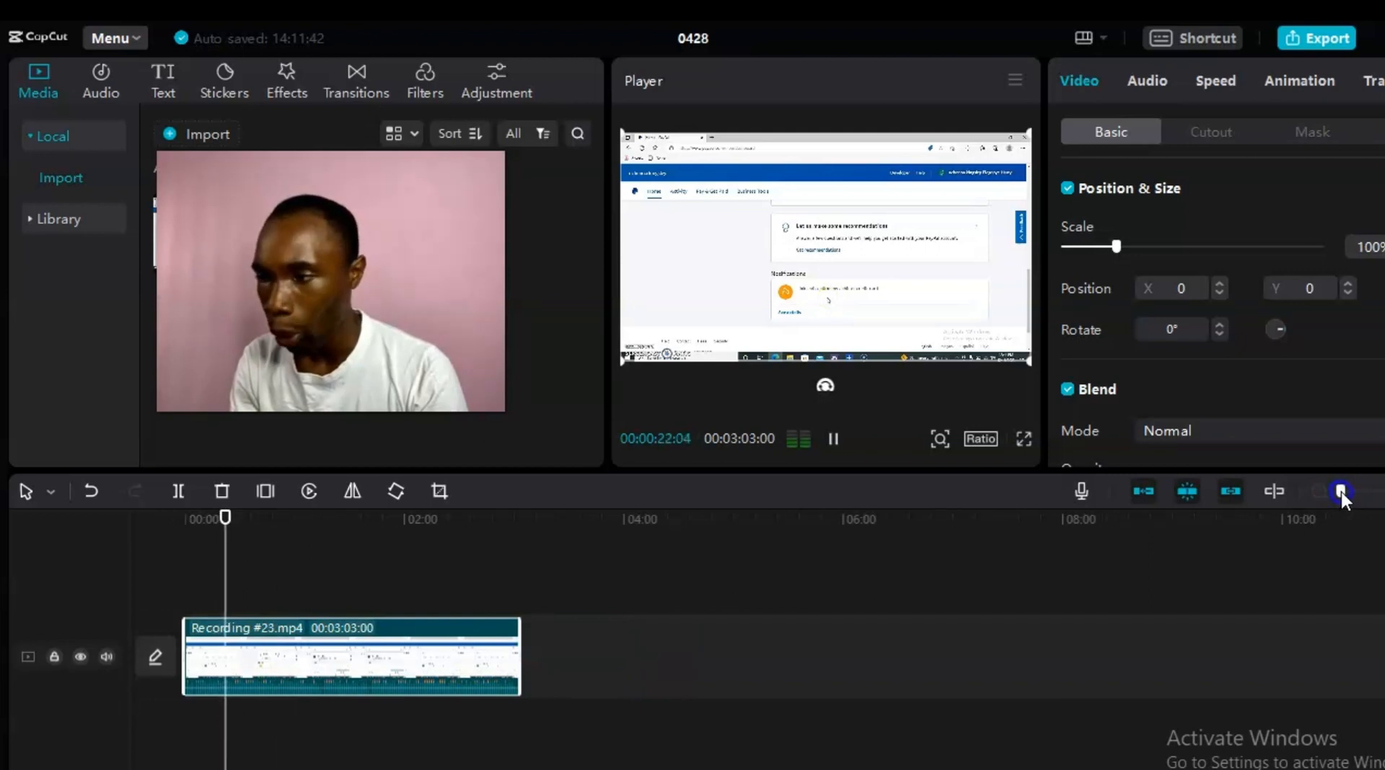
pyautogui.moveTo(1340, 492); pyautogui.dragTo(1343, 492)
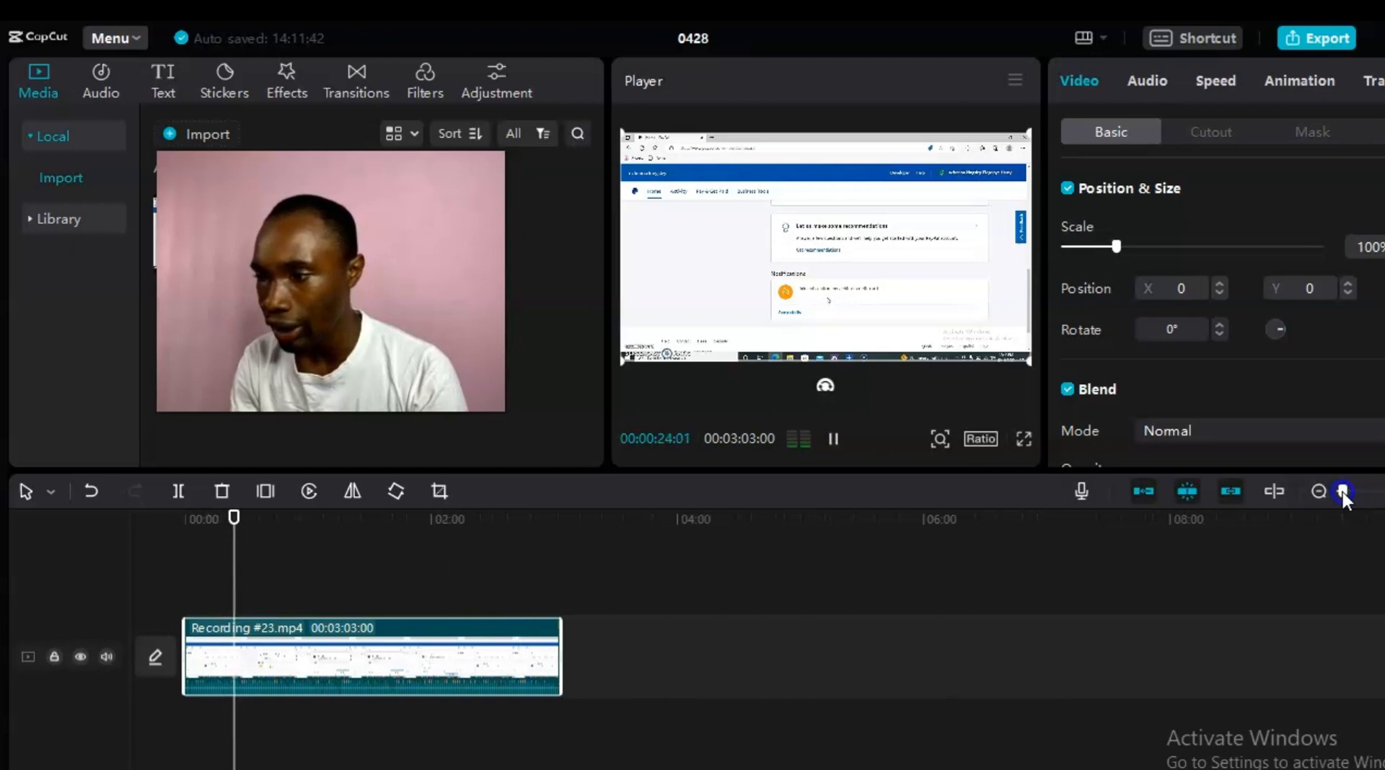
pyautogui.click(1343, 492)
pyautogui.moveTo(1345, 492); pyautogui.dragTo(1341, 491)
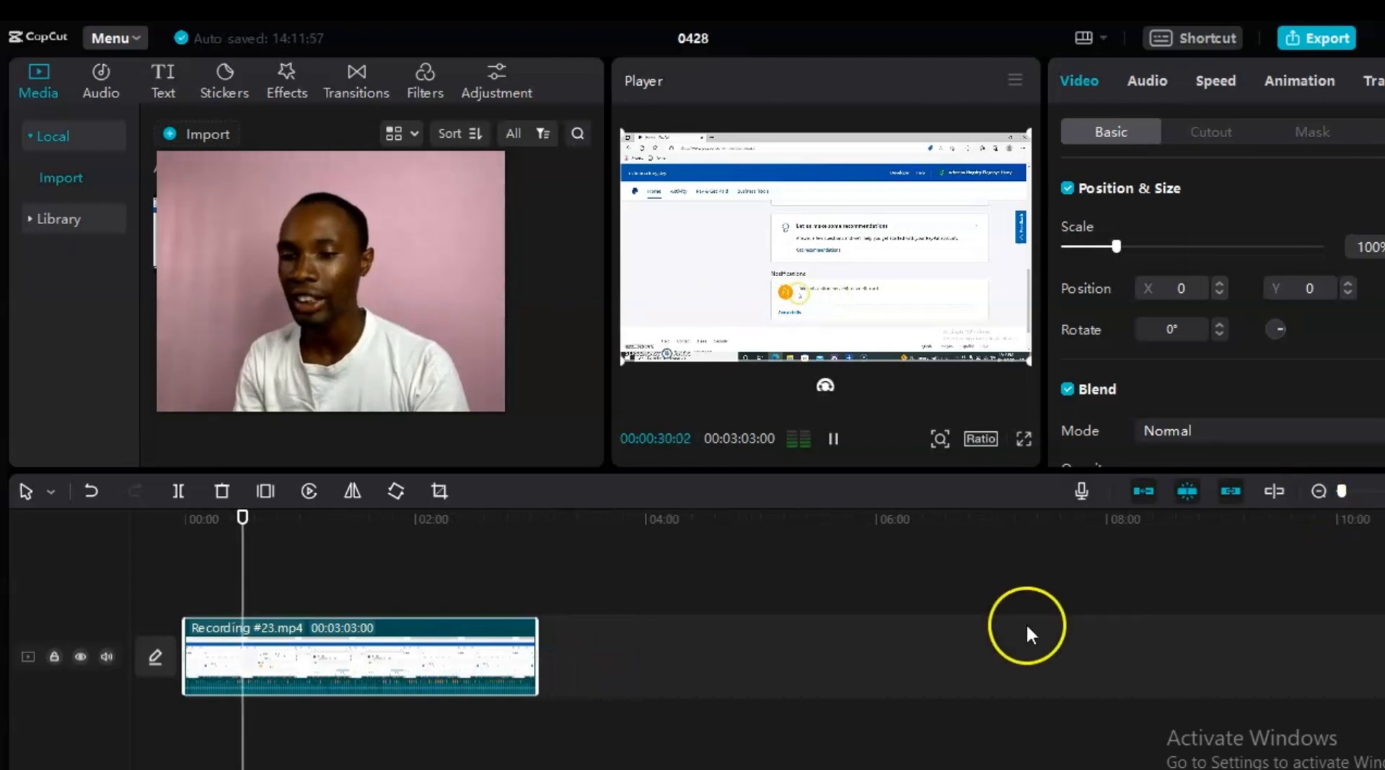
# Step: Pause at about 32 seconds, split the recording there, and move the playhead along the ruler
pyautogui.click(833, 438)
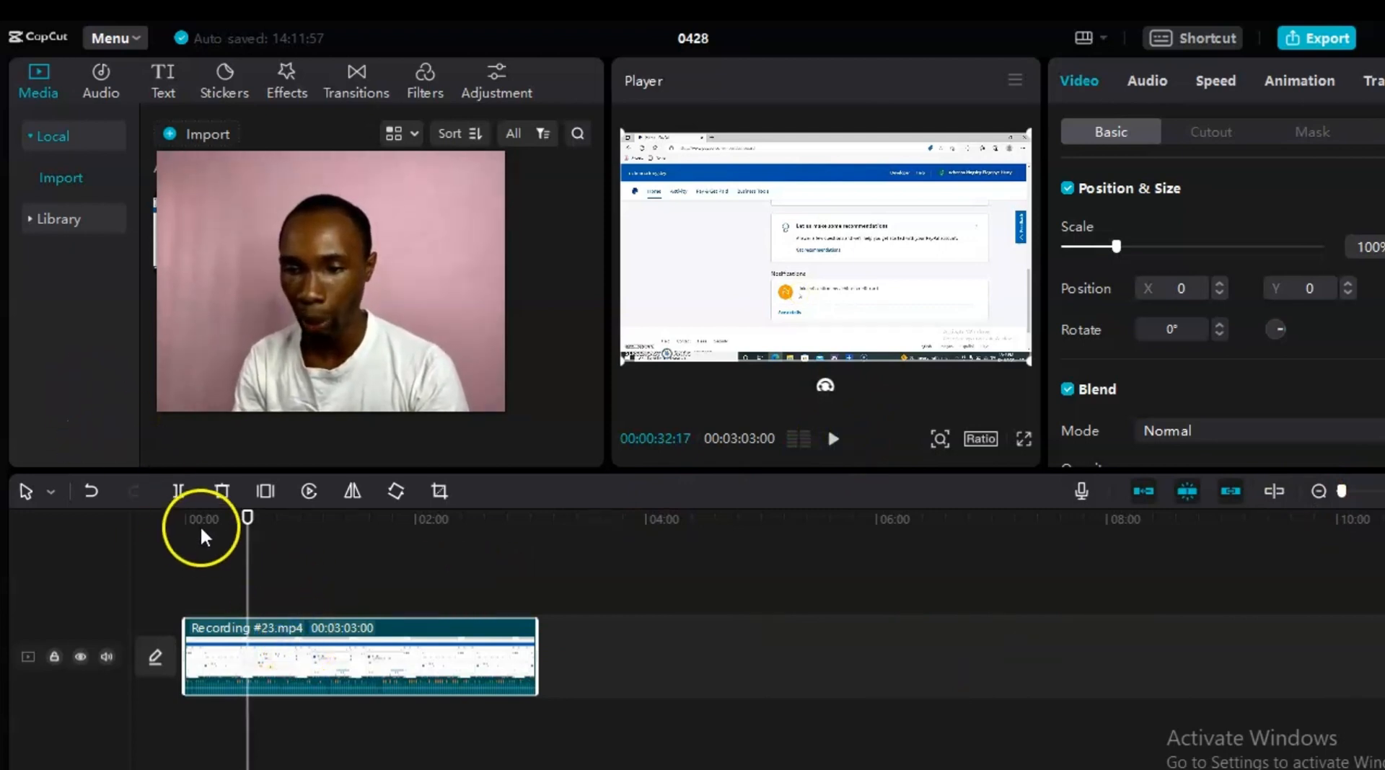
pyautogui.click(179, 491)
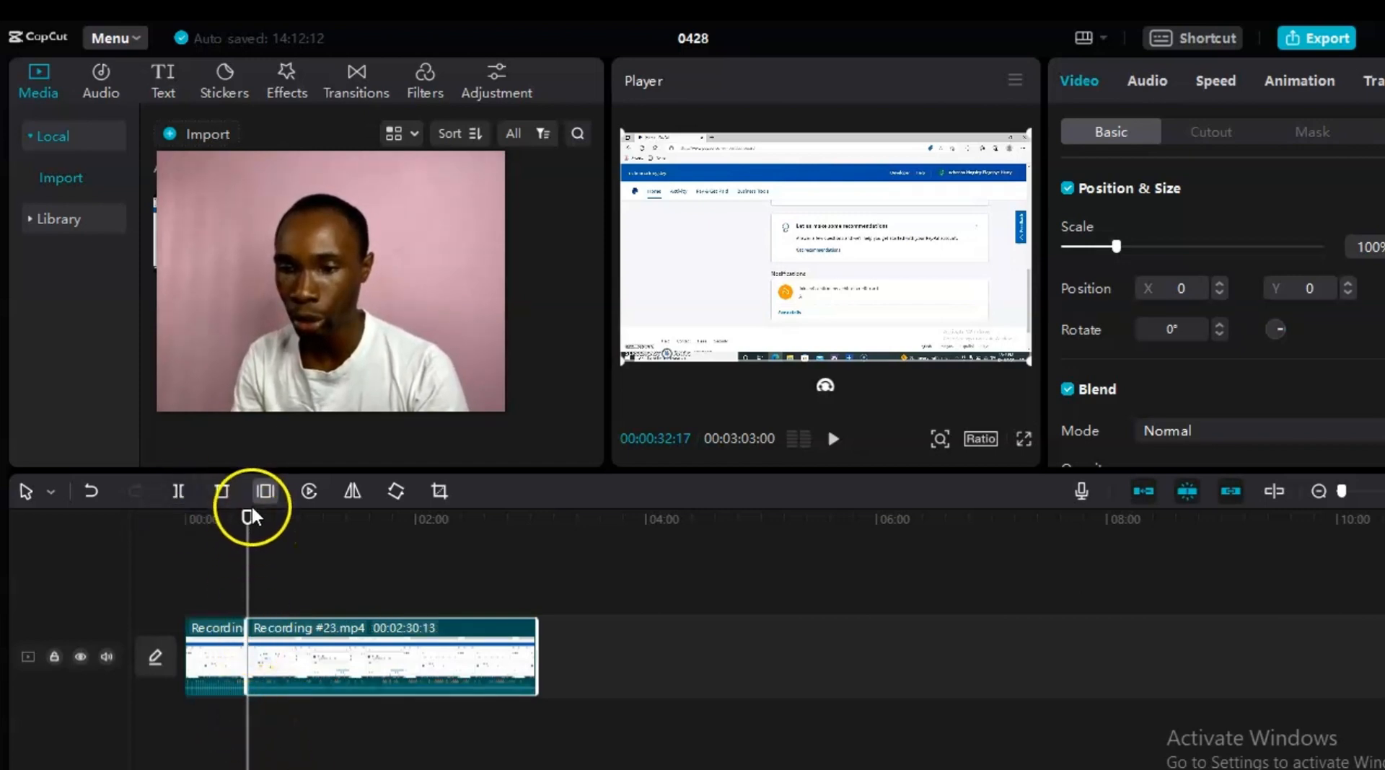
pyautogui.moveTo(253, 513); pyautogui.dragTo(386, 518)
pyautogui.moveTo(173, 526); pyautogui.dragTo(223, 542)
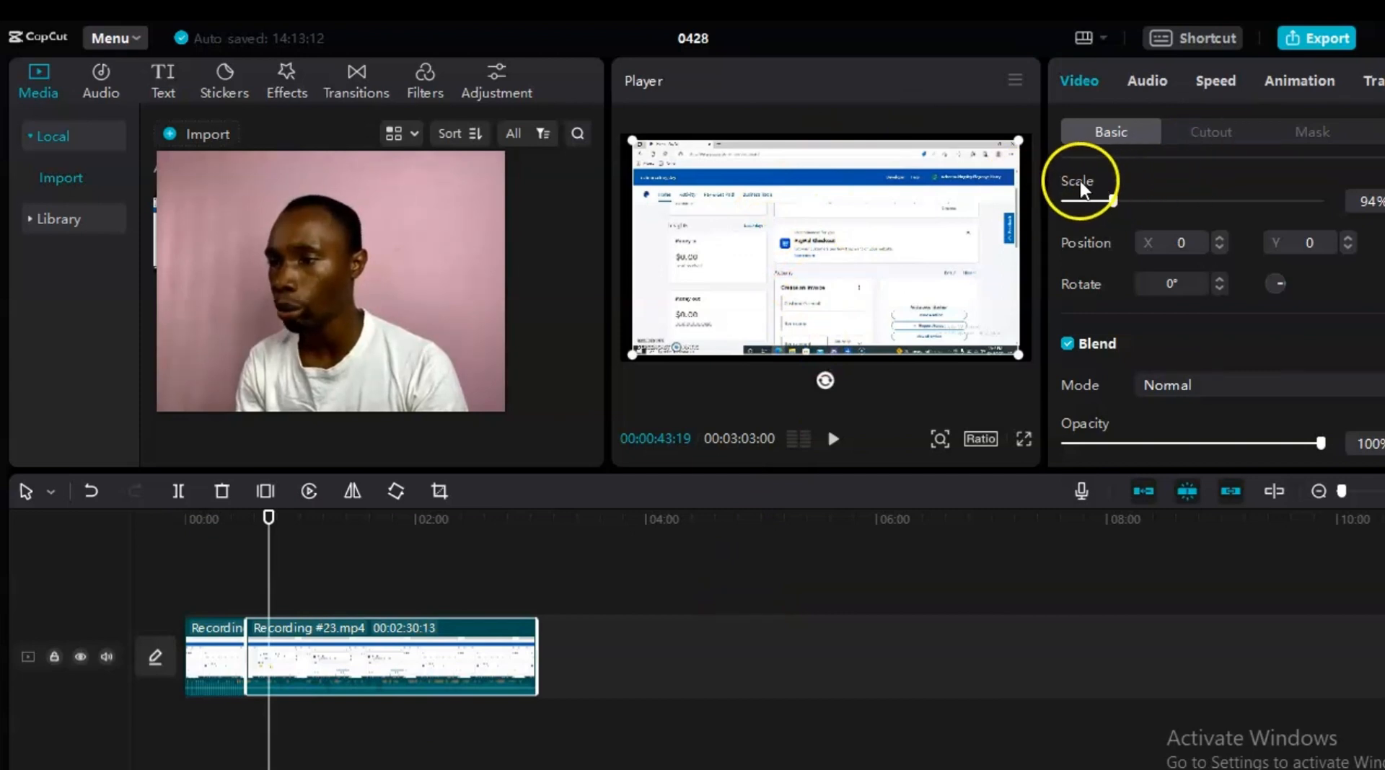
# Step: Try scales near 97% on the second clip, restore 100%, and show its audio settings
pyautogui.moveTo(1116, 193)
pyautogui.mouseDown()
pyautogui.moveTo(1144, 194)
pyautogui.moveTo(1084, 201)
pyautogui.moveTo(1113, 201)
pyautogui.mouseUp()
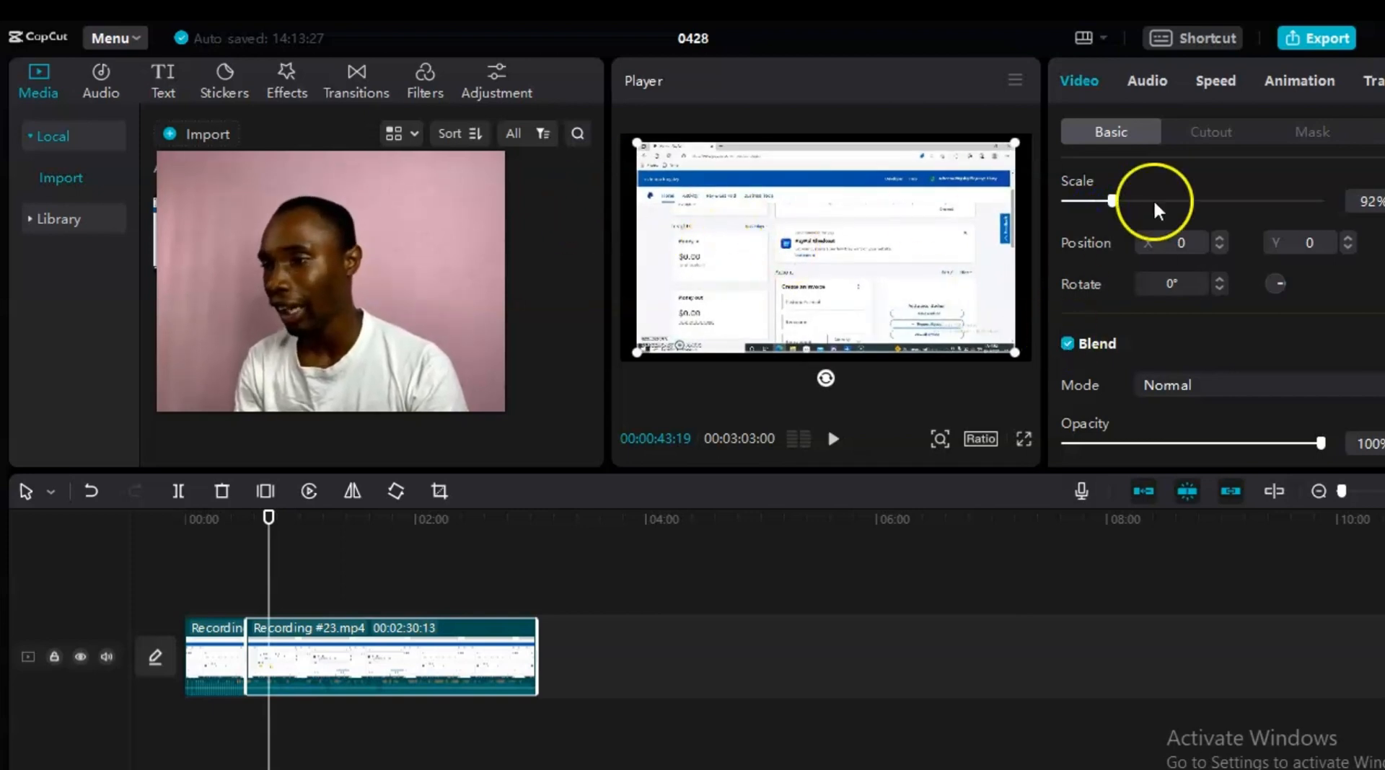
pyautogui.moveTo(1114, 201); pyautogui.dragTo(1118, 201)
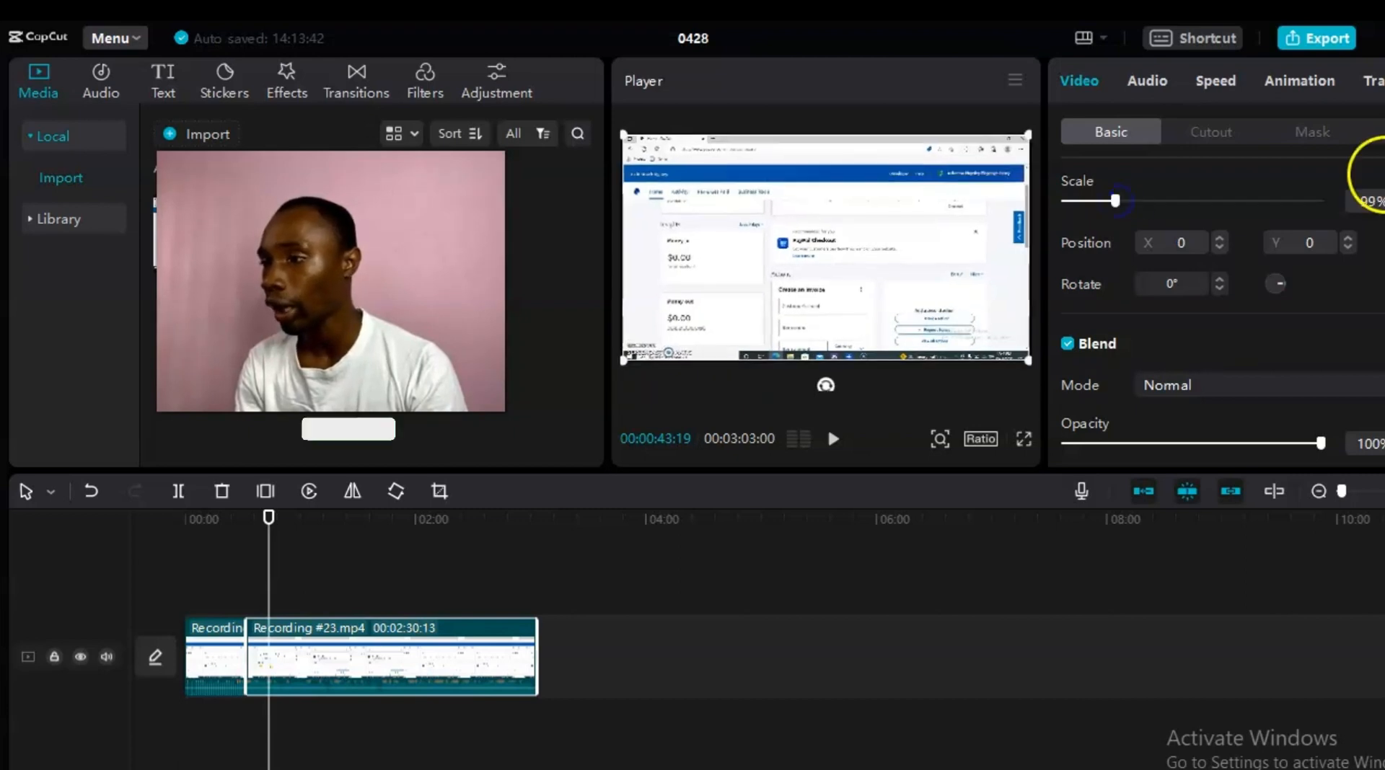
pyautogui.click(1384, 205)
pyautogui.click(1384, 205)
pyautogui.click(1384, 197)
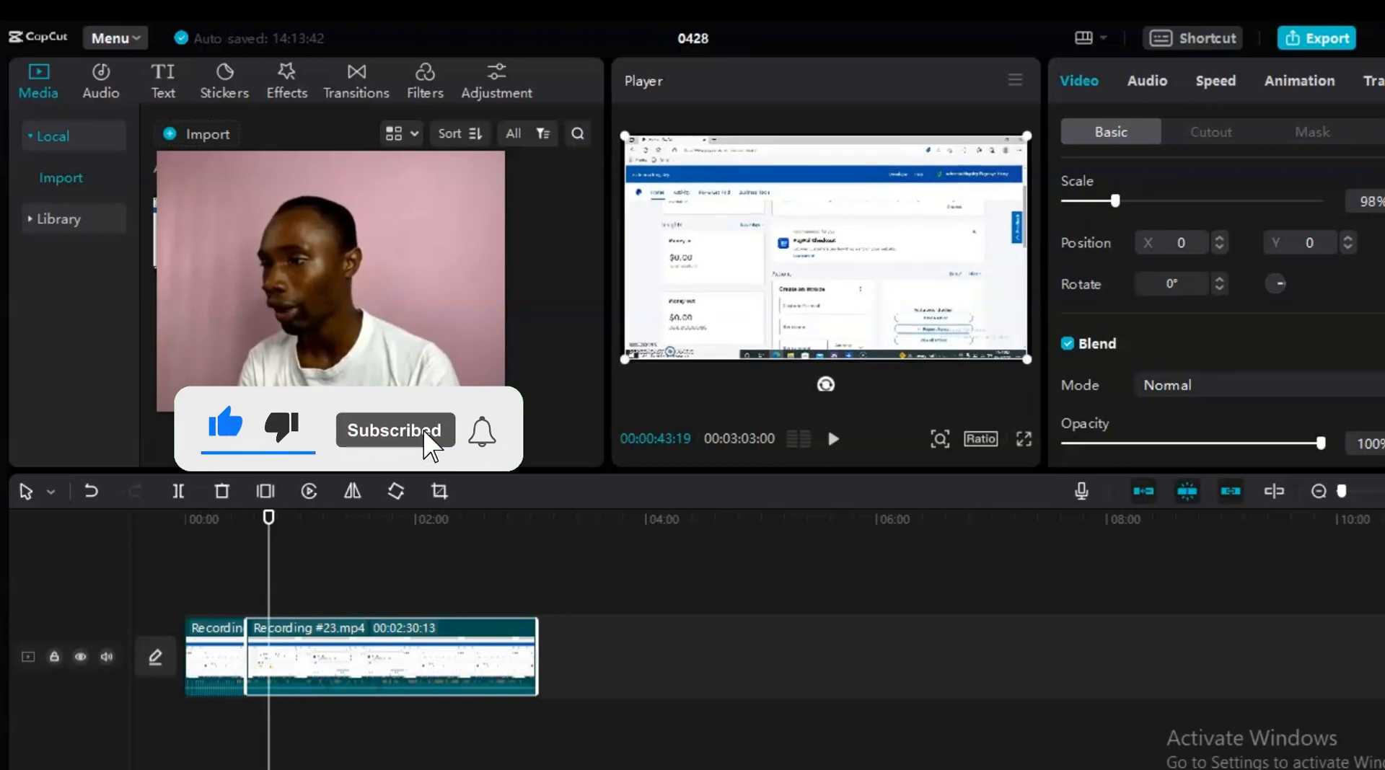
pyautogui.click(1384, 197)
pyautogui.click(1384, 197)
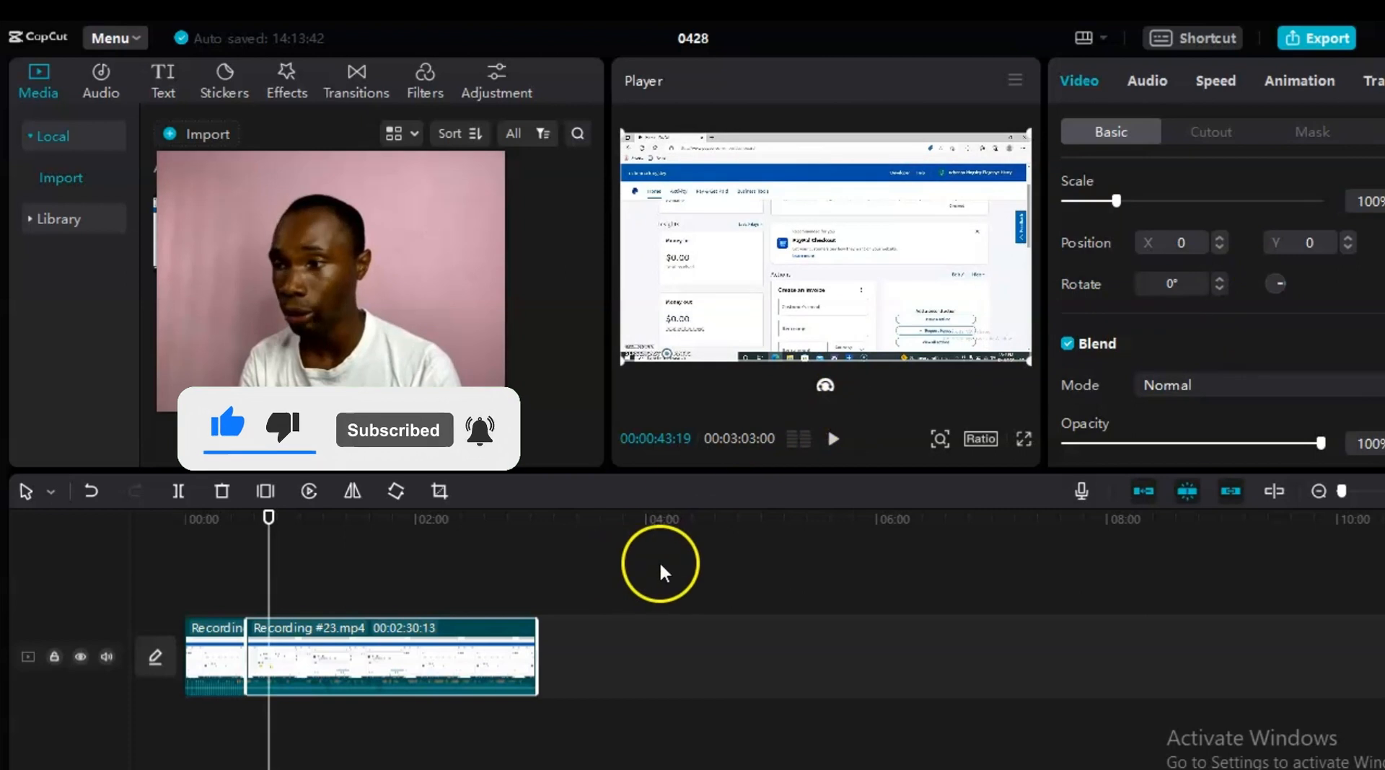
pyautogui.click(1146, 79)
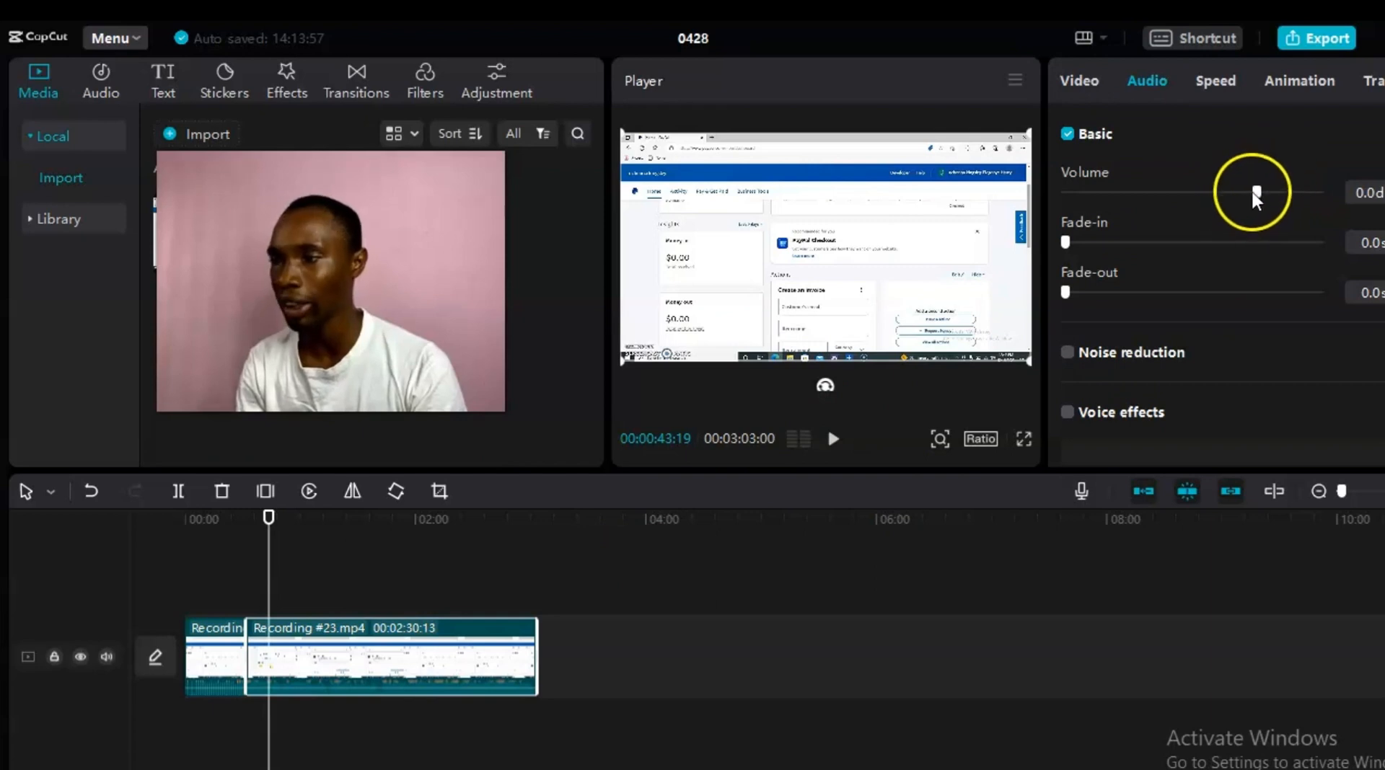
# Step: Adjust the second clip's volume slider and tick Noise reduction
pyautogui.moveTo(1257, 192)
pyautogui.mouseDown()
pyautogui.moveTo(1333, 186)
pyautogui.moveTo(1032, 261)
pyautogui.moveTo(1140, 190)
pyautogui.moveTo(1125, 192)
pyautogui.moveTo(1113, 197)
pyautogui.moveTo(1257, 197)
pyautogui.mouseUp()
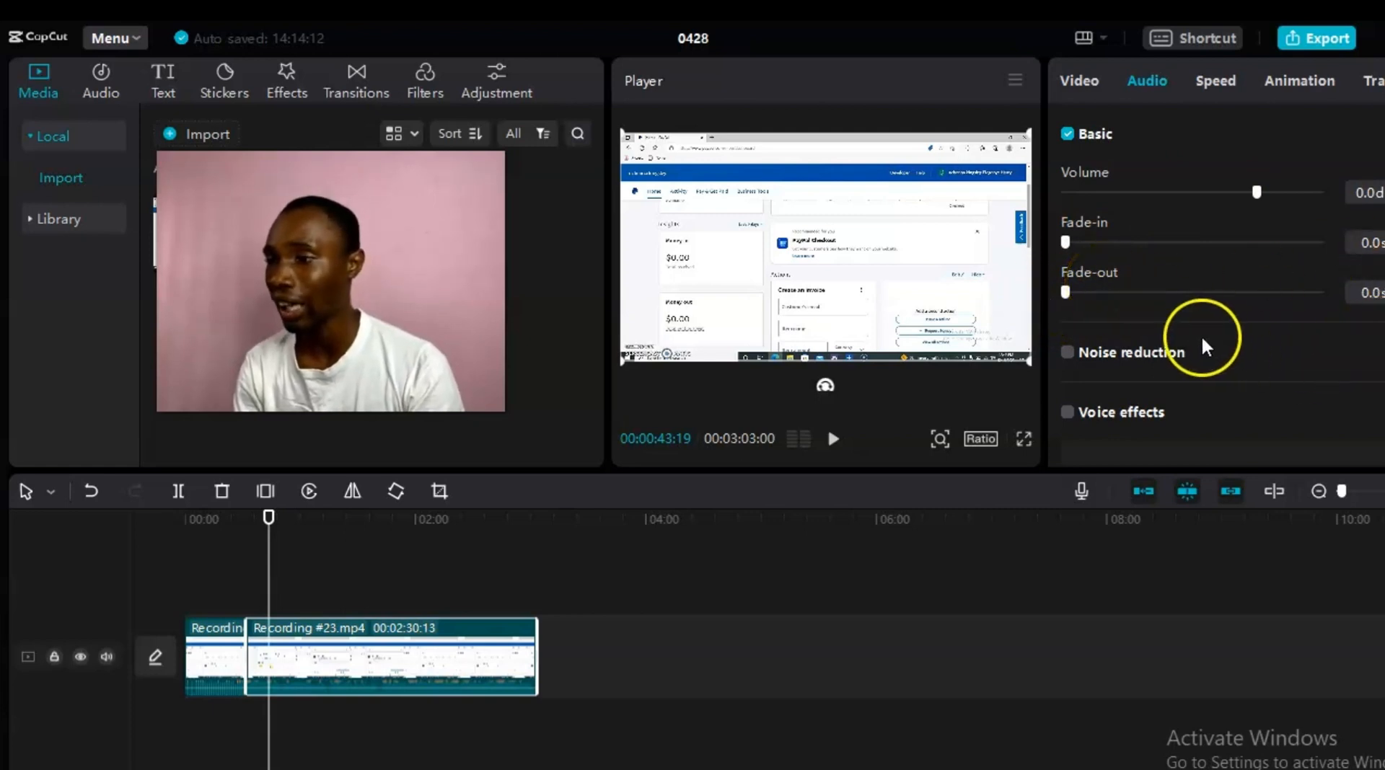
pyautogui.click(1067, 354)
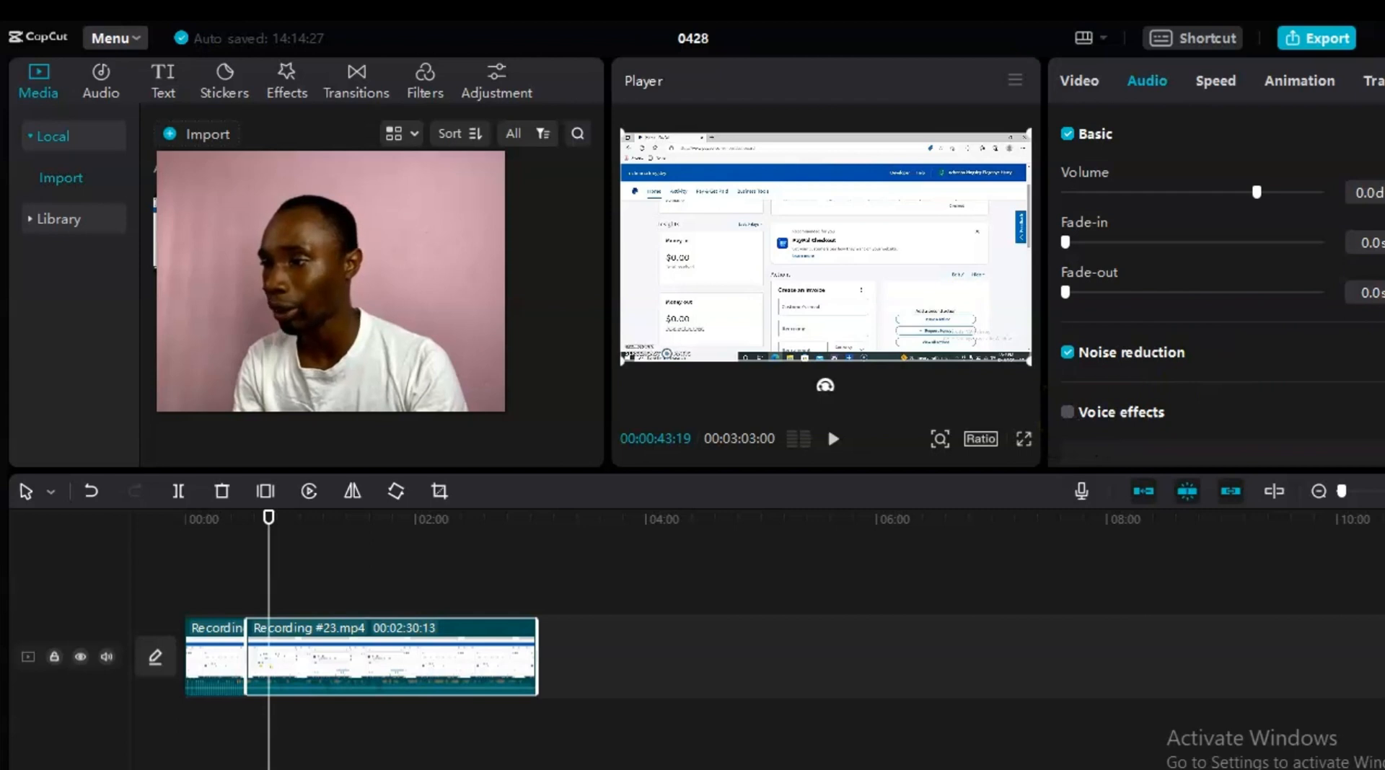
pyautogui.scroll(-1, 1374, 411)
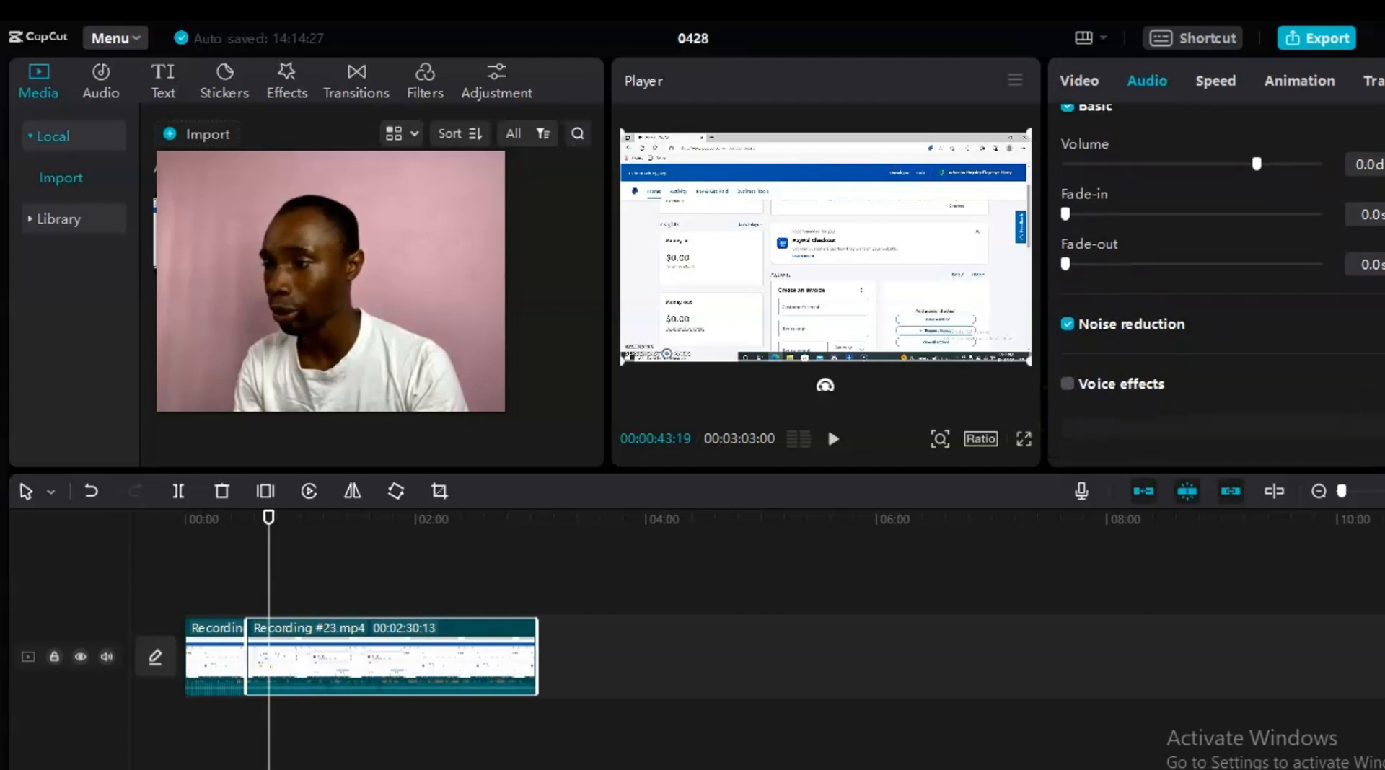
# Step: Enable Voice effects for the second clip, browse the presets, and leave it at None
pyautogui.click(1067, 385)
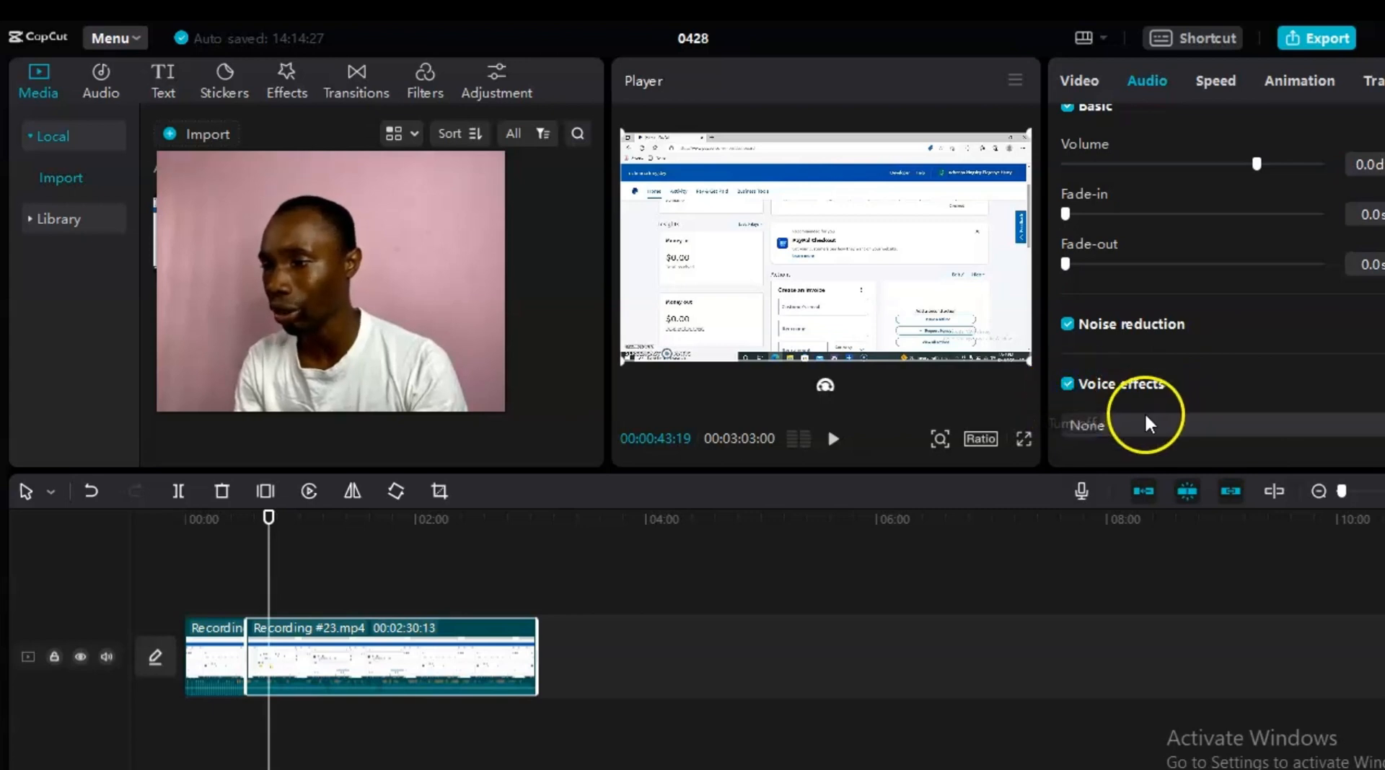
pyautogui.click(1266, 425)
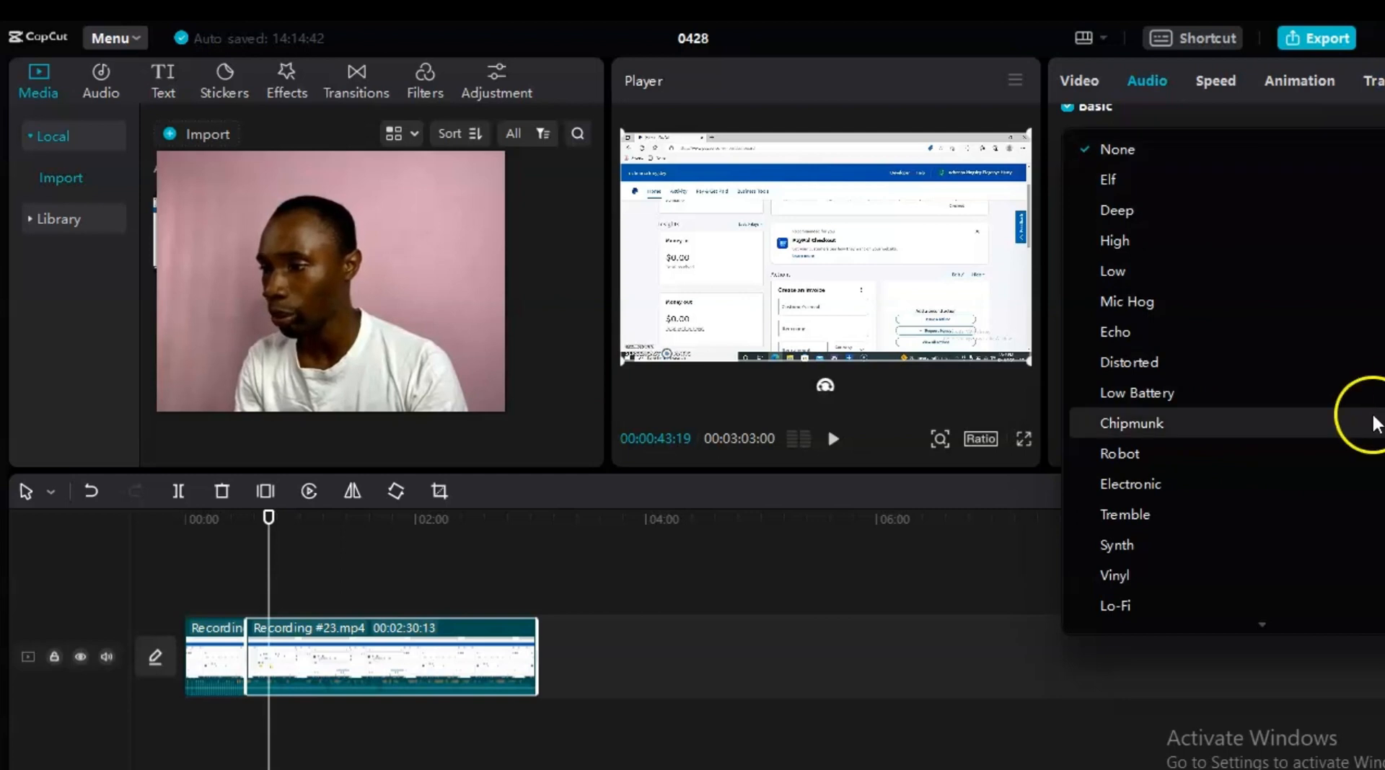
pyautogui.moveTo(1344, 626)
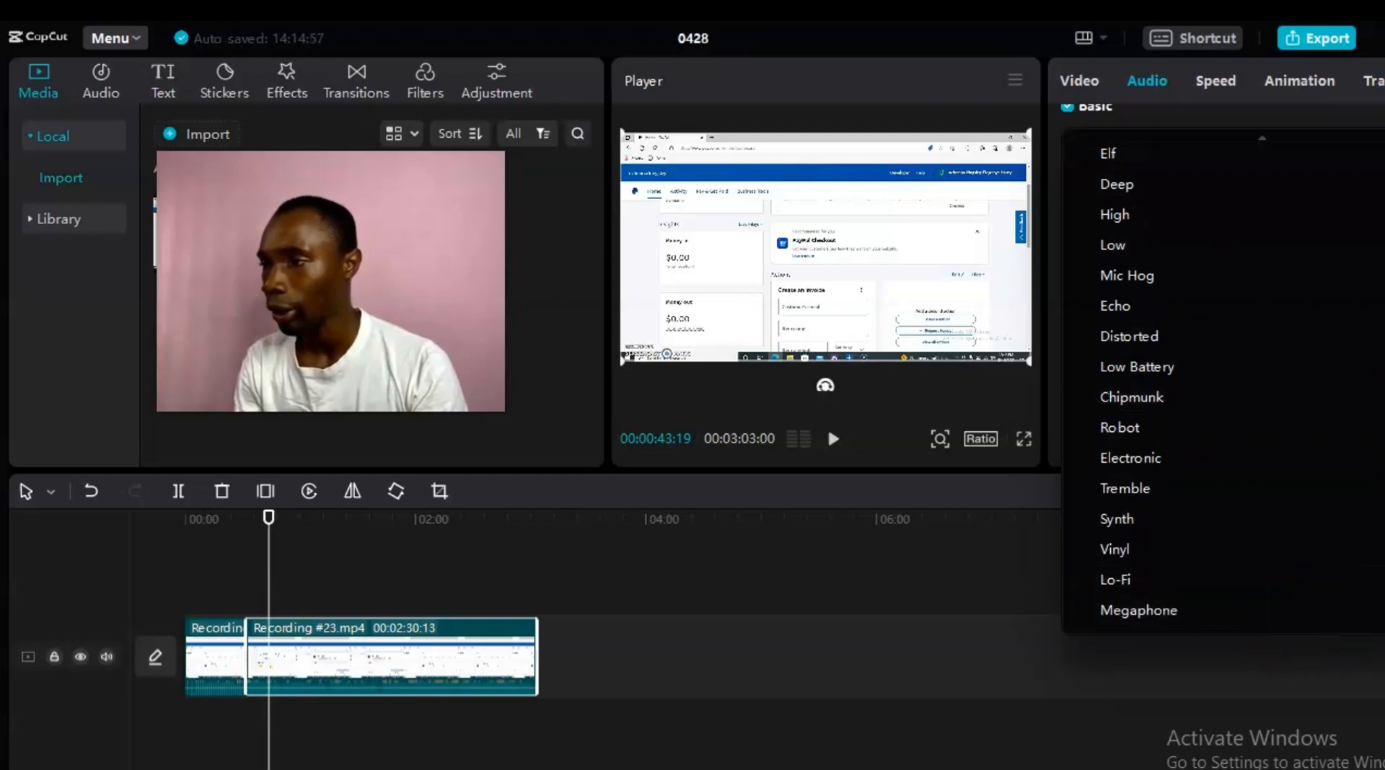
pyautogui.moveTo(1262, 138)
pyautogui.click(1383, 116)
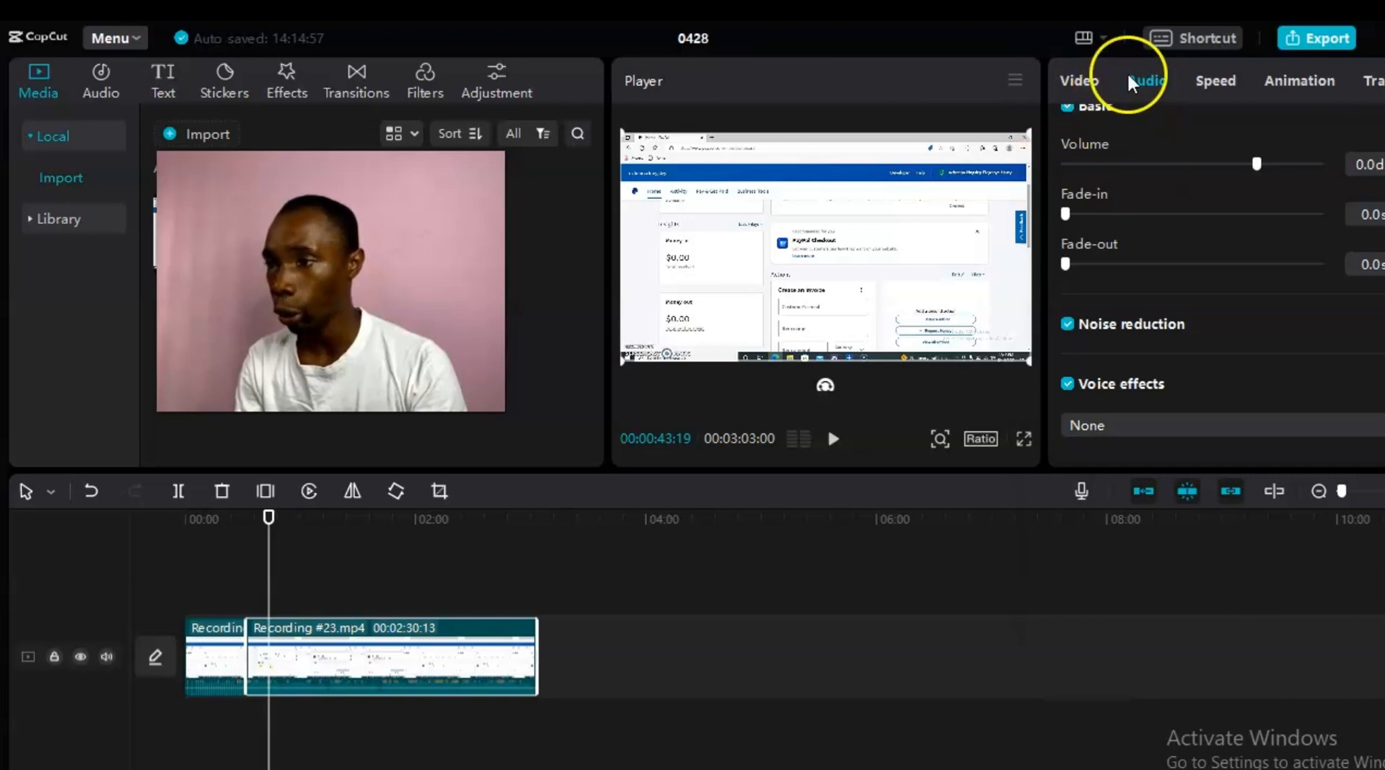
# Step: Check the clip's Speed settings, then view its In animation presets grid
pyautogui.click(1197, 81)
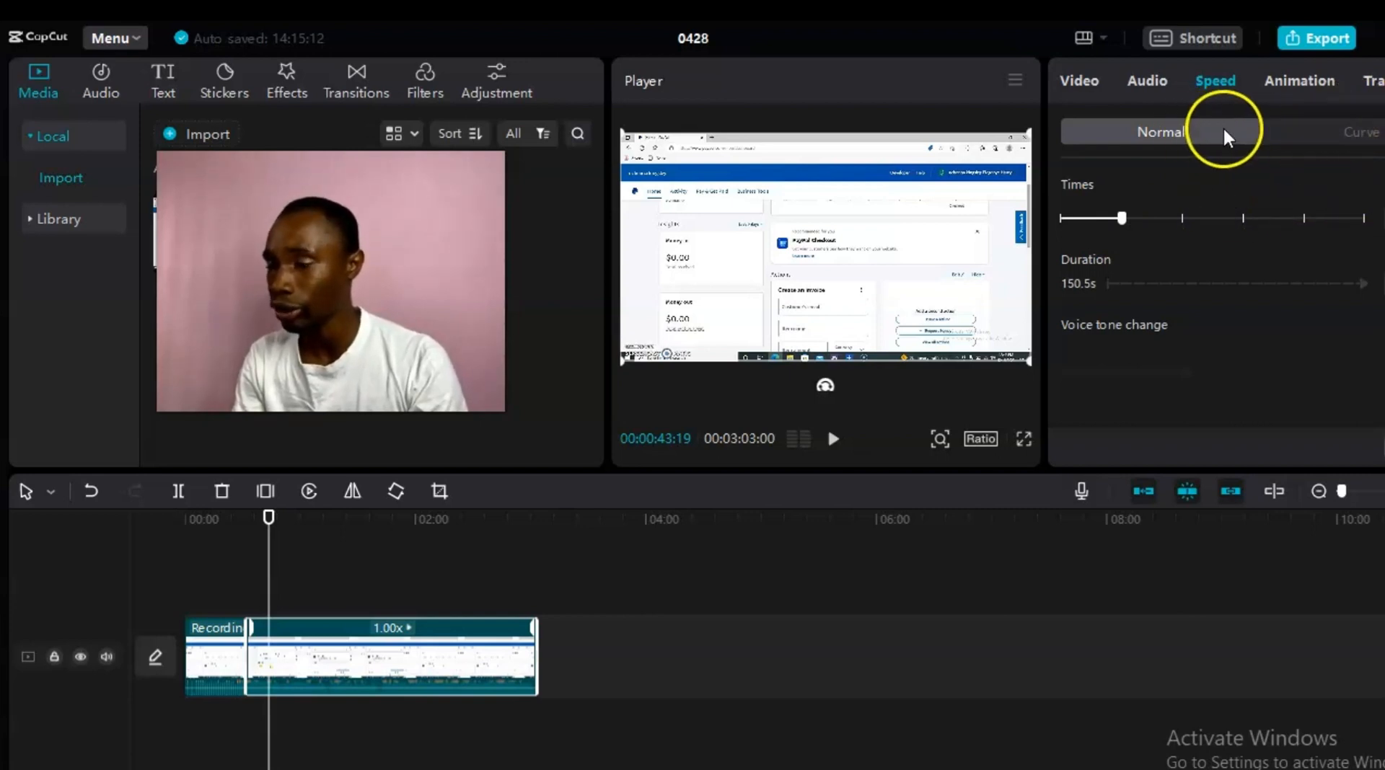
pyautogui.click(1305, 79)
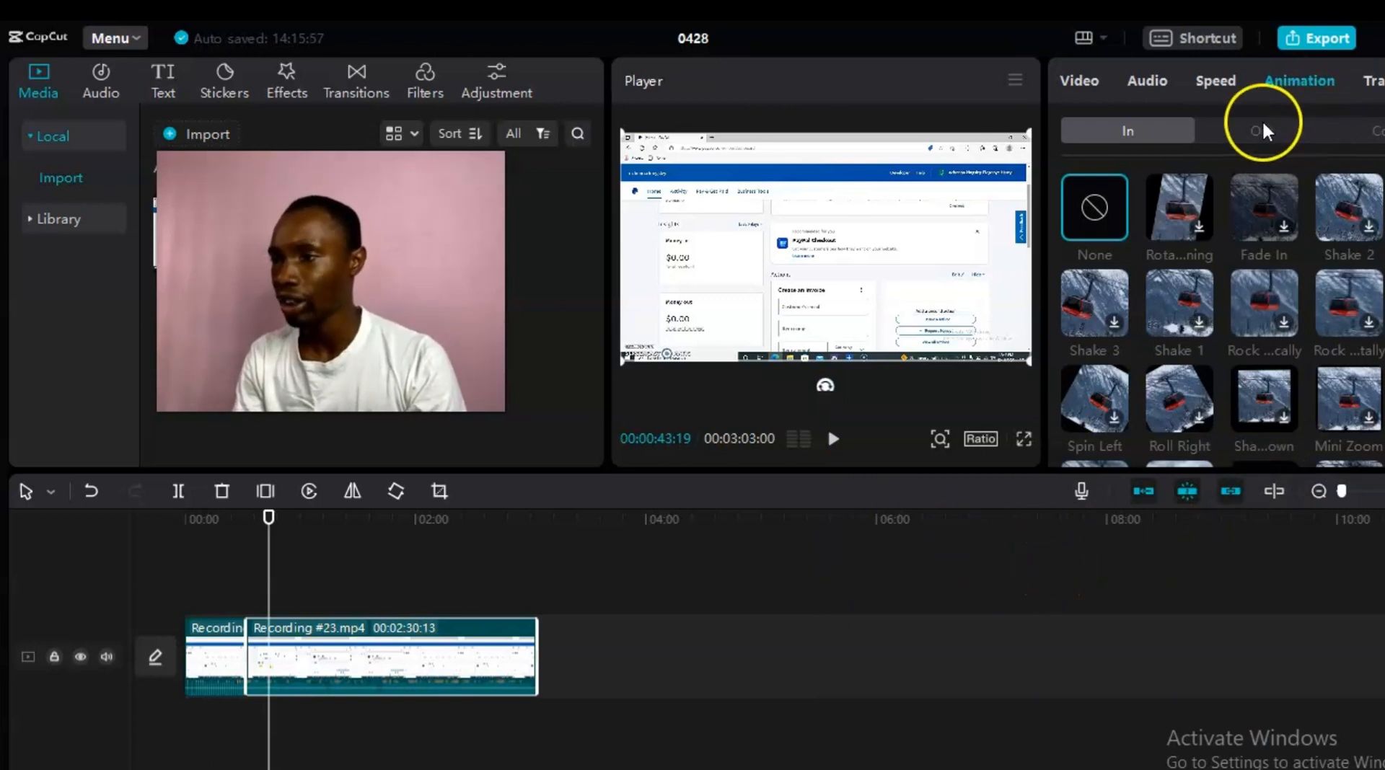
# Step: Return to the Video tab to see the clip's 100% scale and Normal blend mode
pyautogui.click(1080, 82)
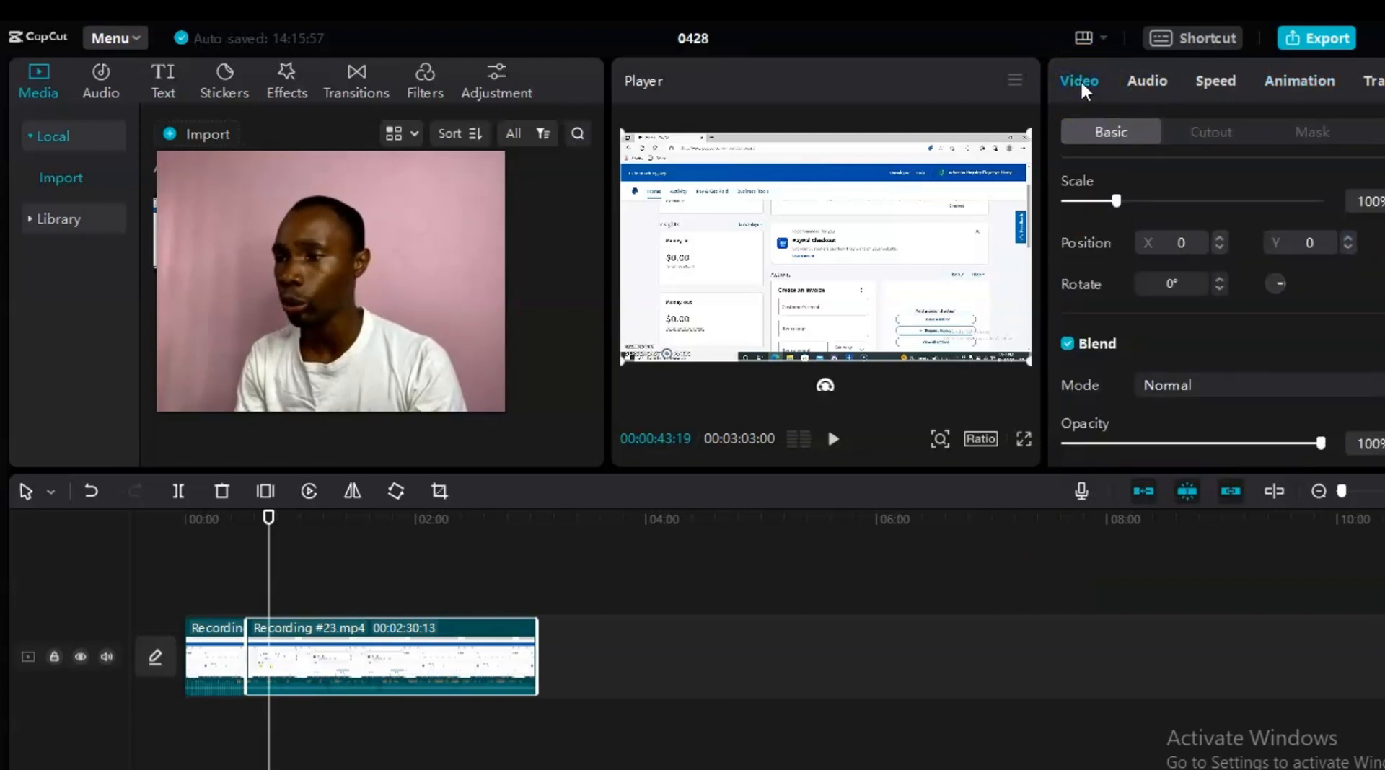
# Step: Import Subscribe - intro.mp4 from Desktop > KESSE into the media library
pyautogui.click(1078, 495)
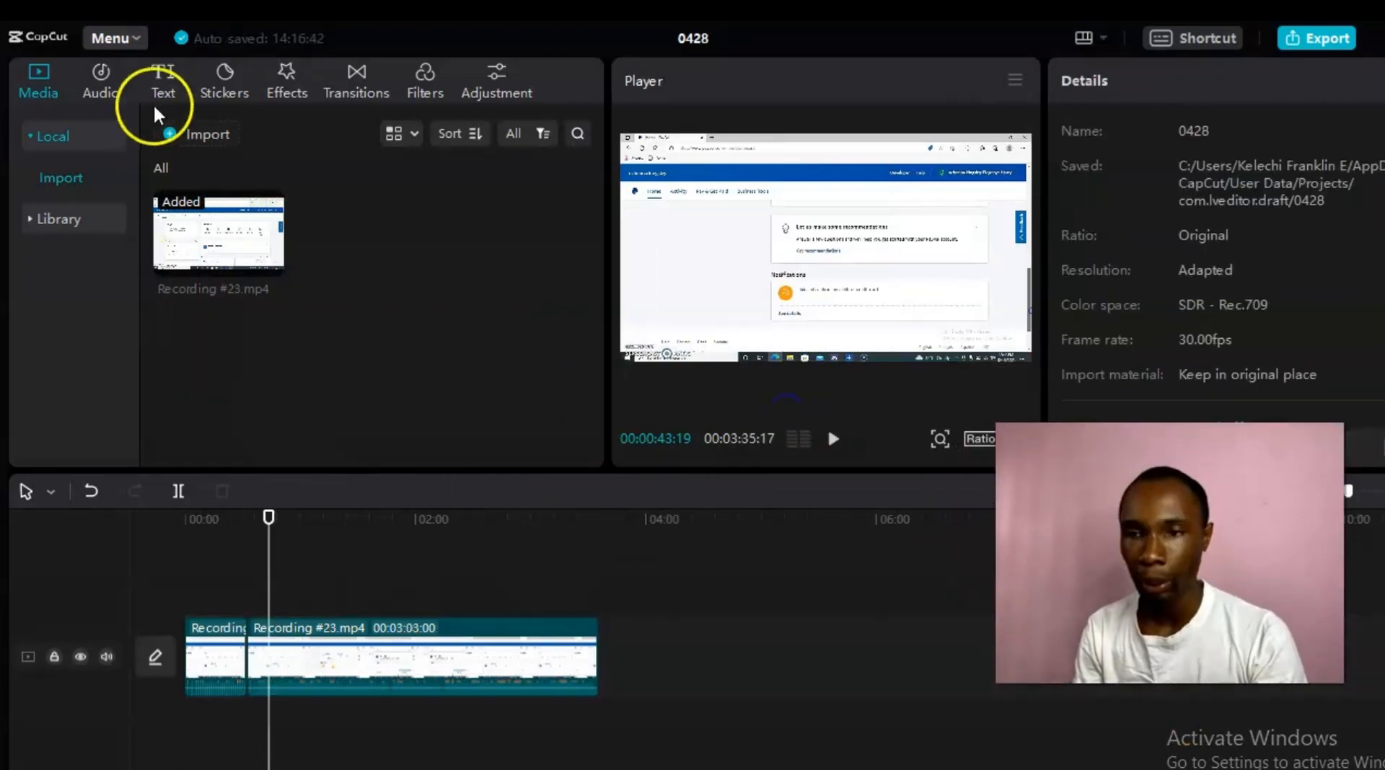
pyautogui.click(170, 134)
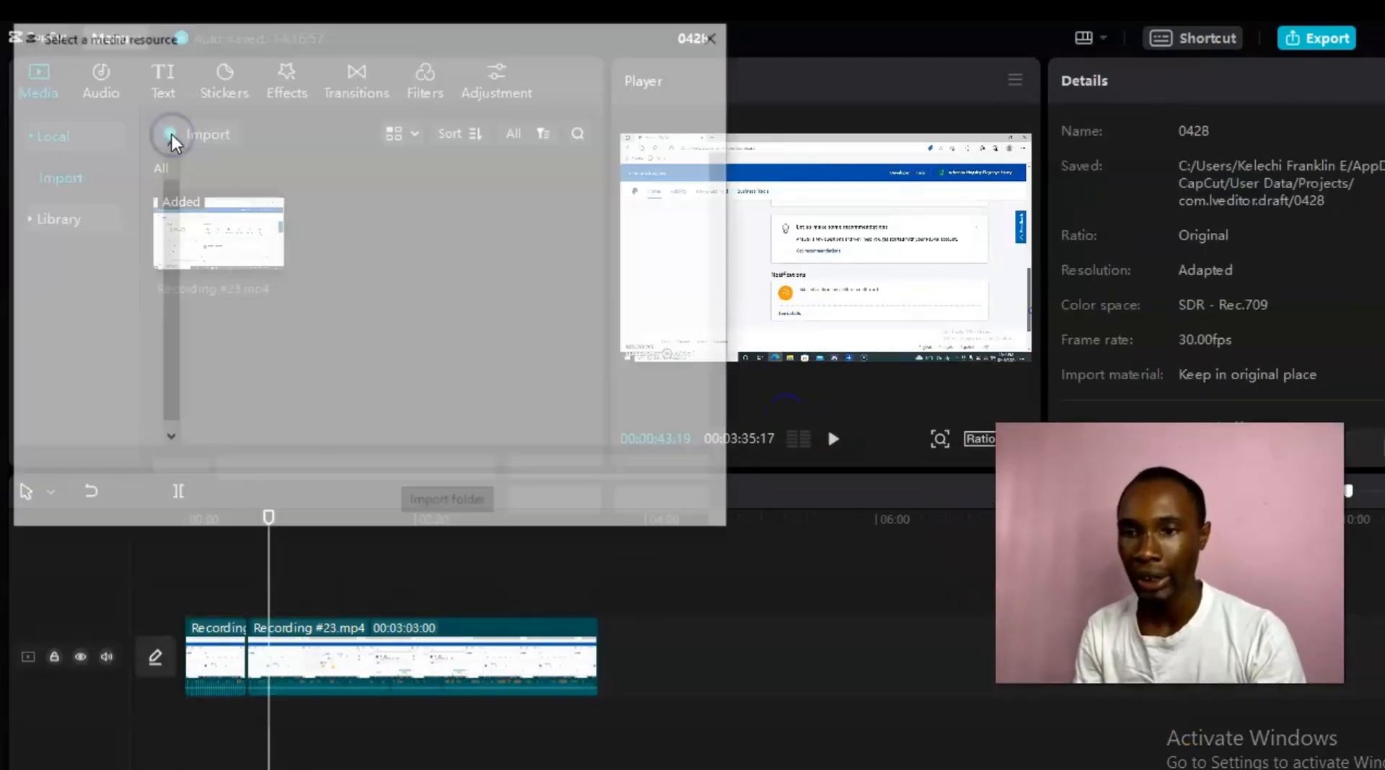
pyautogui.moveTo(729, 172); pyautogui.dragTo(700, 425)
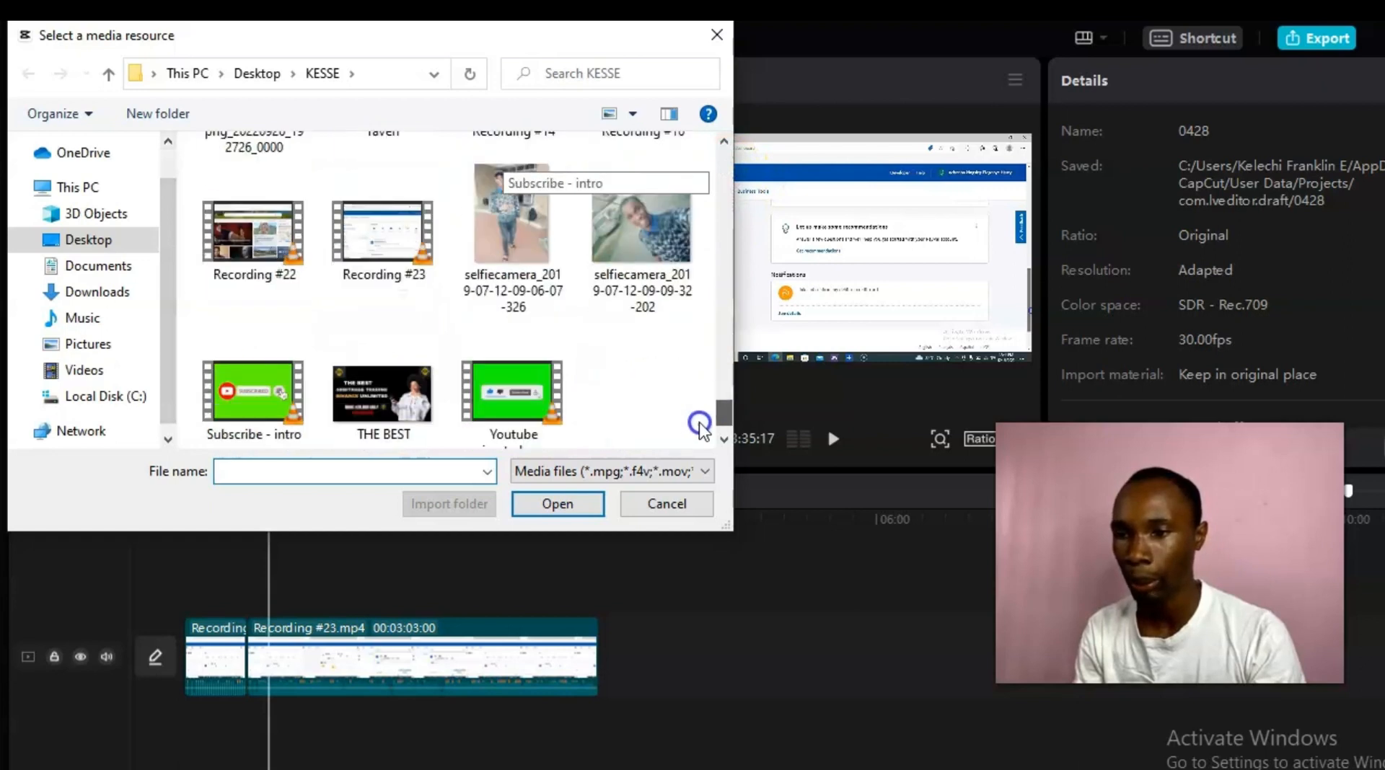
pyautogui.doubleClick(264, 382)
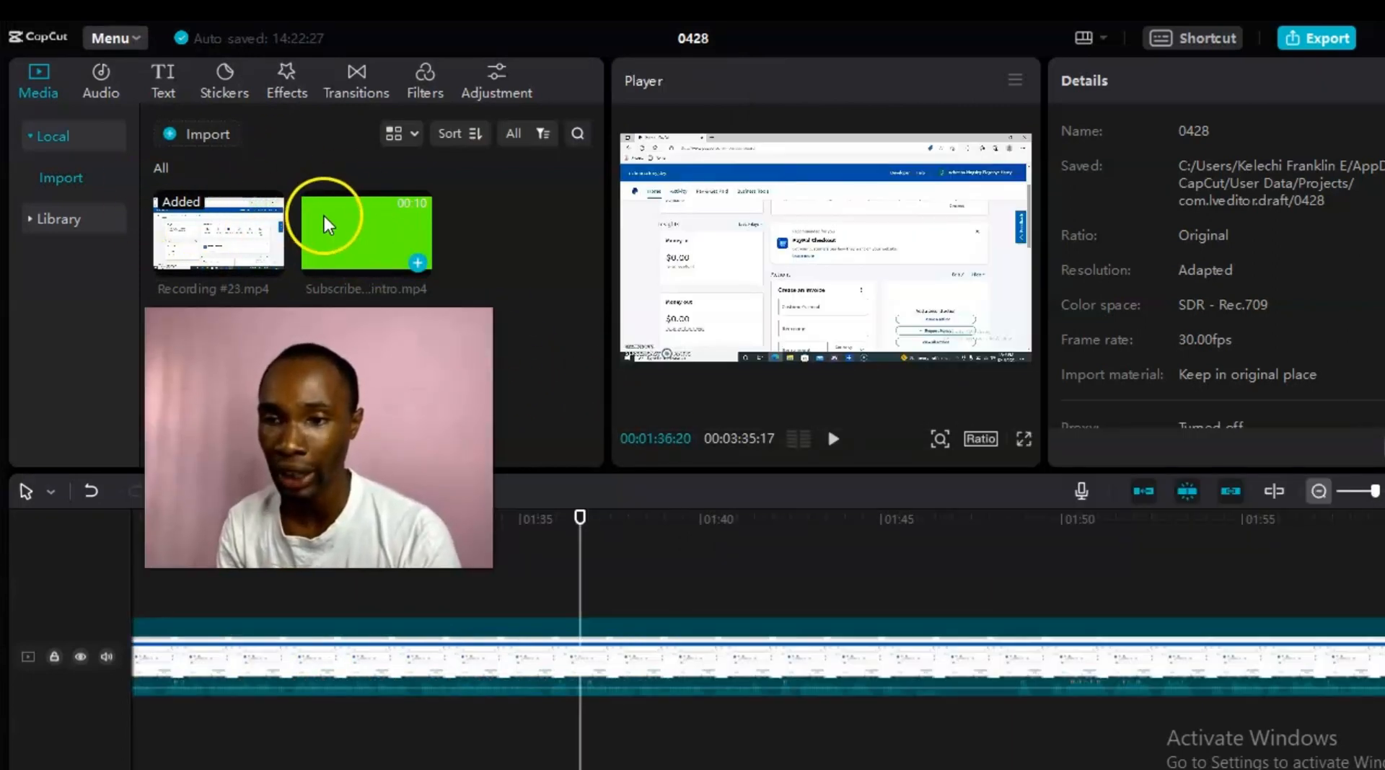
# Step: Add Subscribe - intro.mp4 on a new overlay track above Recording #23, spanning the split near 32 seconds
pyautogui.click(418, 262)
pyautogui.moveTo(984, 660); pyautogui.dragTo(726, 591)
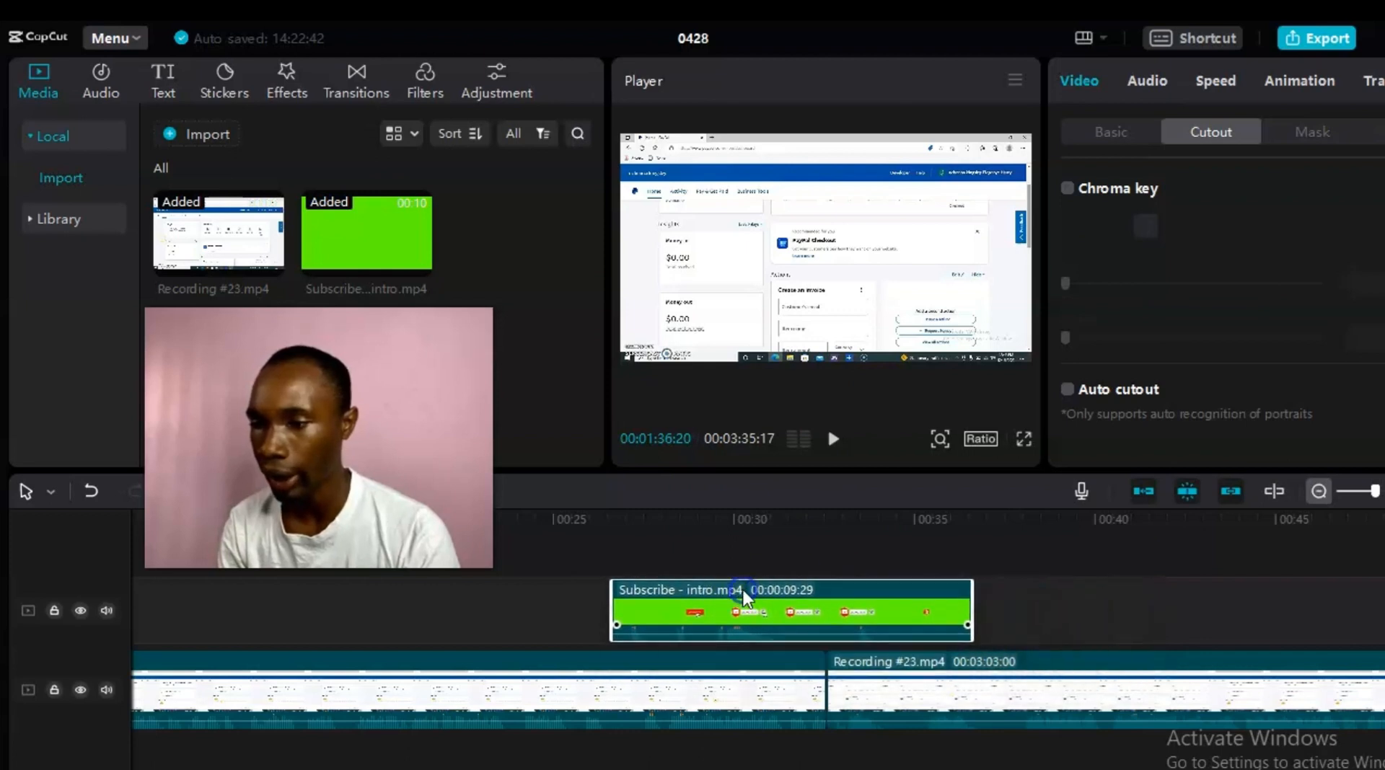
pyautogui.click(1201, 586)
pyautogui.moveTo(1375, 492)
pyautogui.mouseDown()
pyautogui.moveTo(1335, 491)
pyautogui.moveTo(1370, 493)
pyautogui.mouseUp()
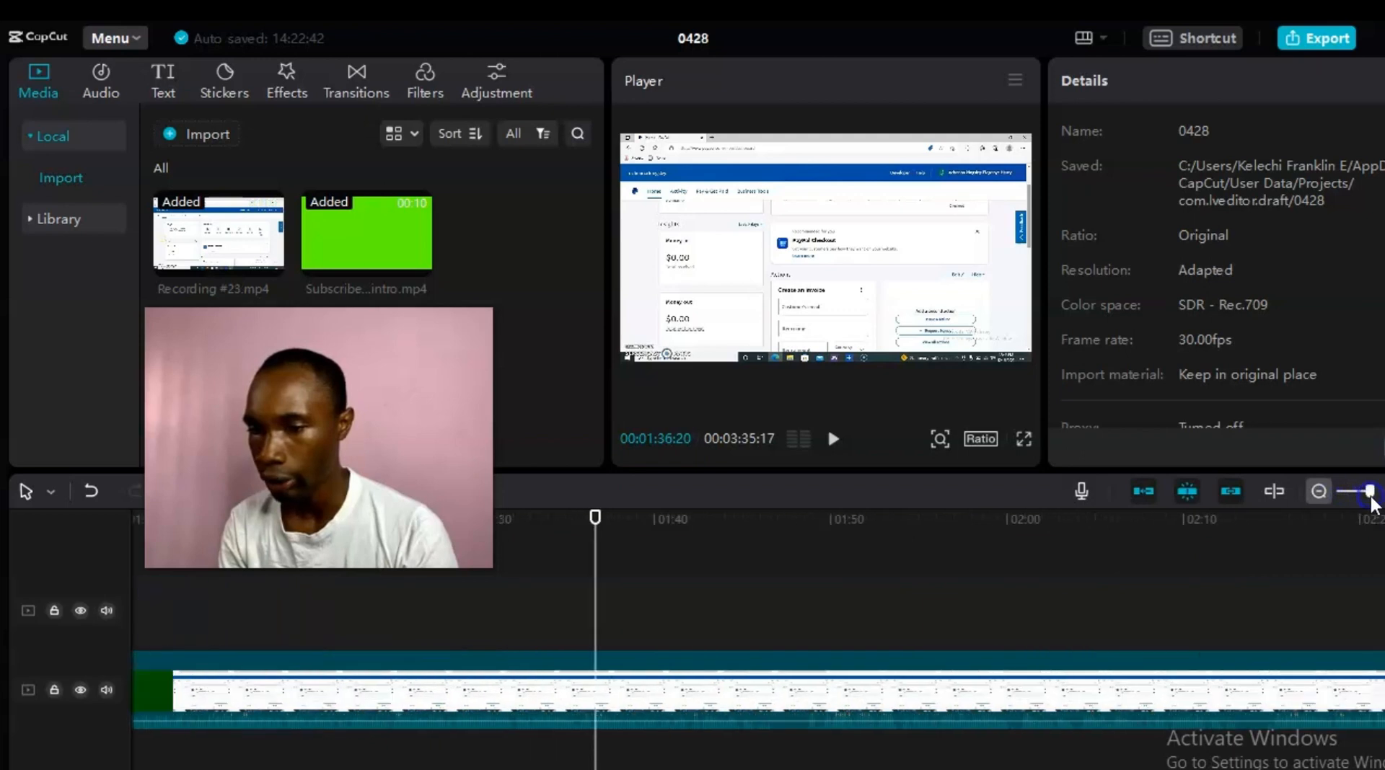
pyautogui.moveTo(596, 519); pyautogui.dragTo(253, 519)
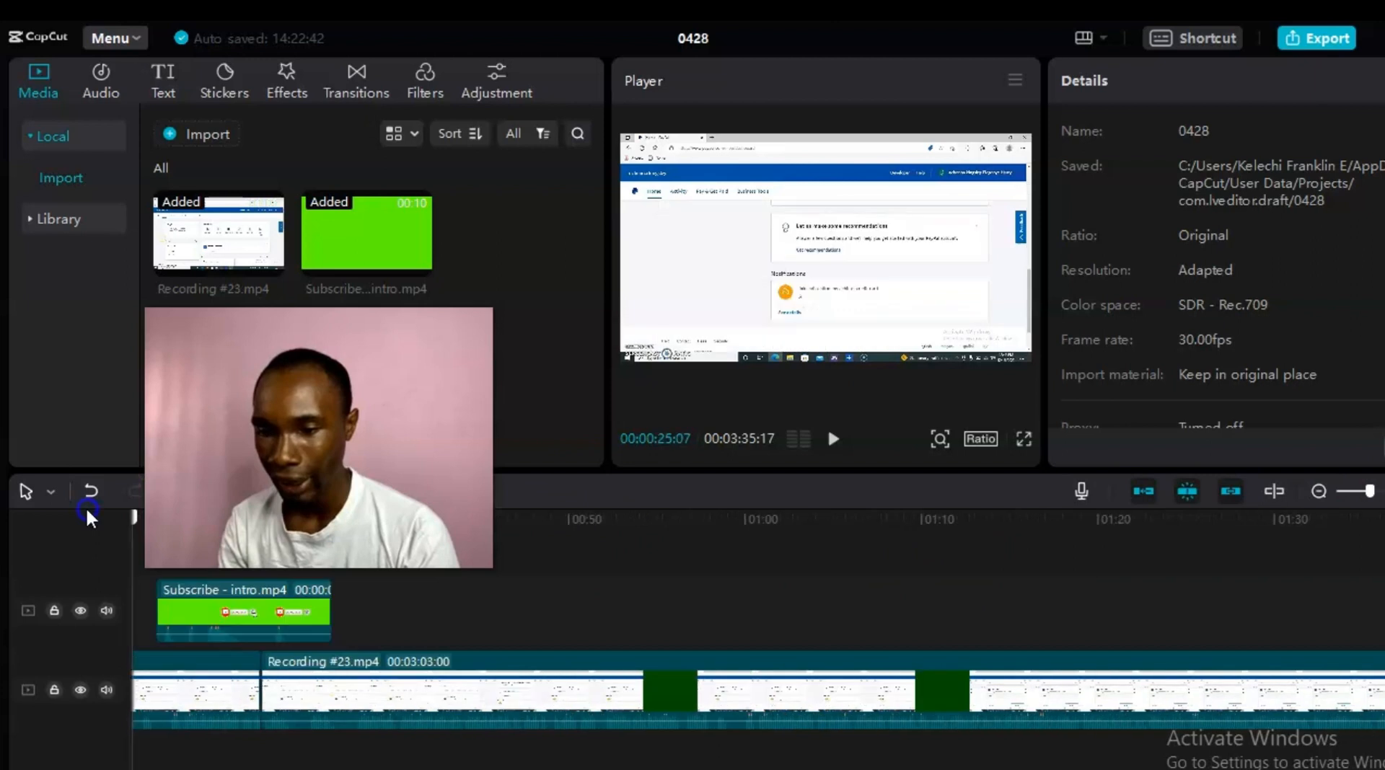
pyautogui.click(866, 516)
pyautogui.moveTo(873, 516); pyautogui.dragTo(738, 529)
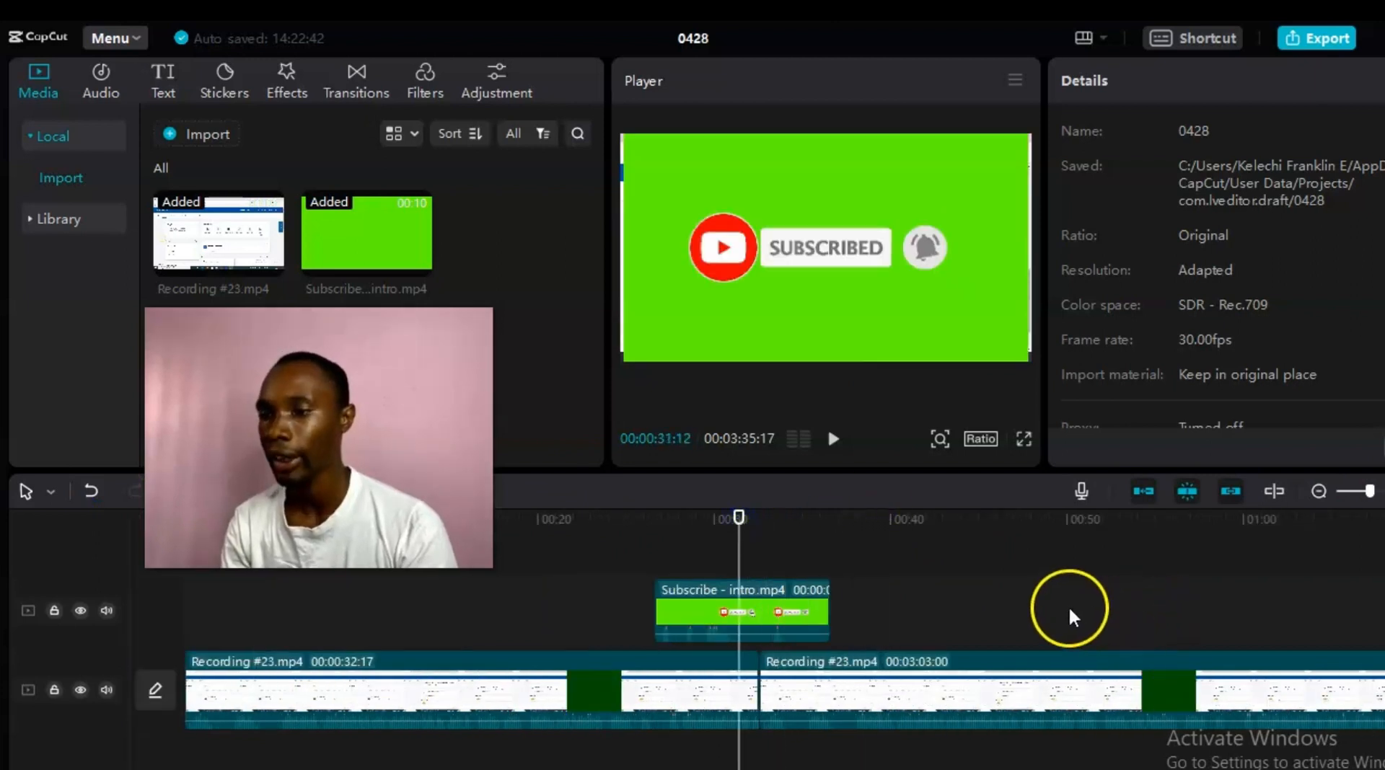
# Step: Chroma-key the Subscribe overlay, sampling its green background, with Strength at 100
pyautogui.click(759, 620)
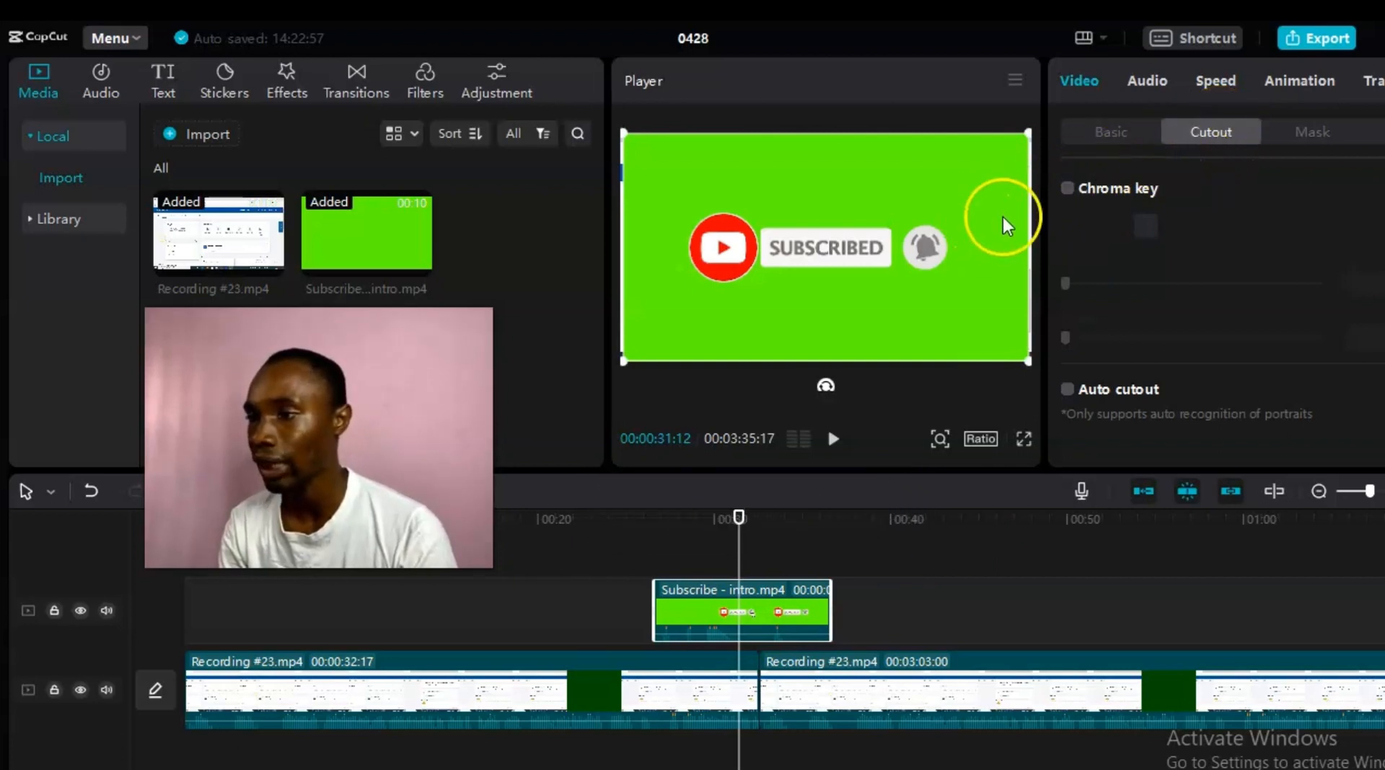
pyautogui.click(1066, 189)
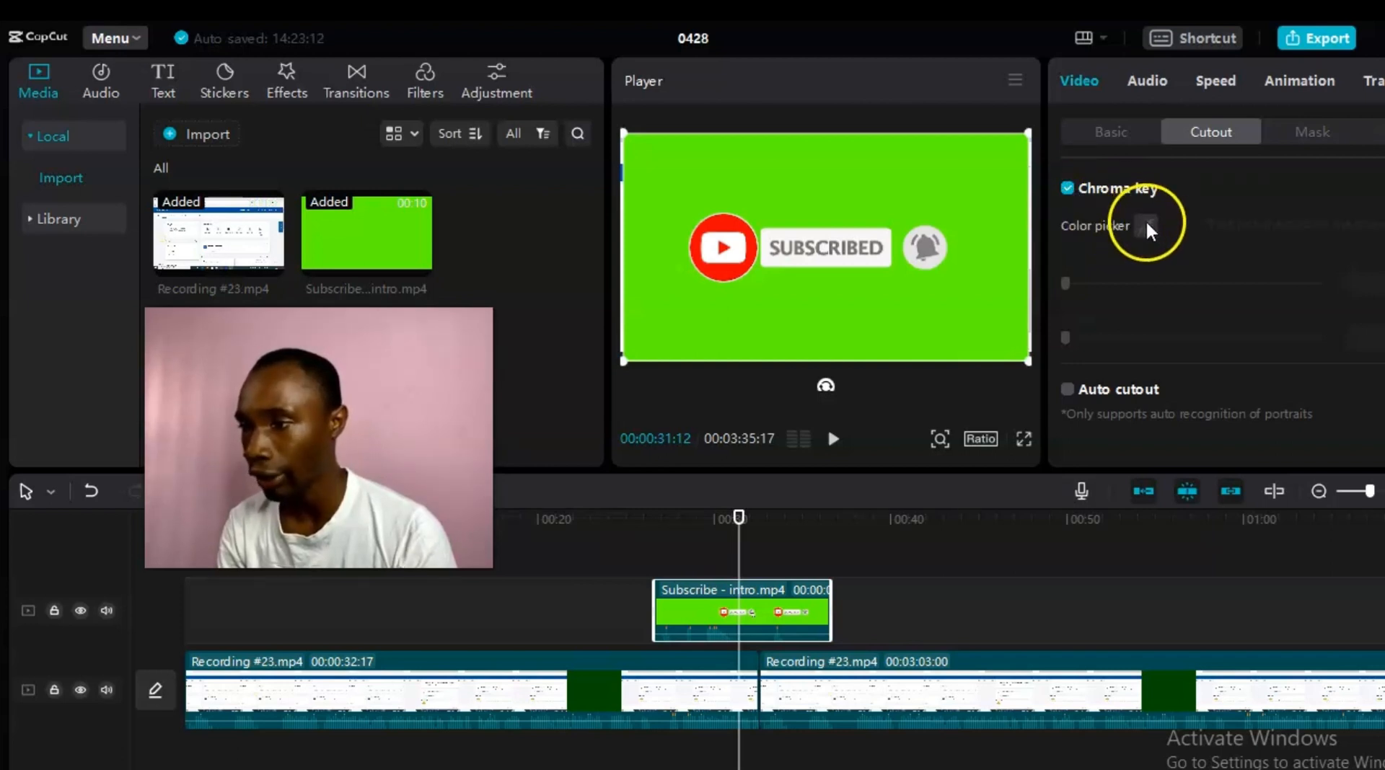
pyautogui.click(984, 232)
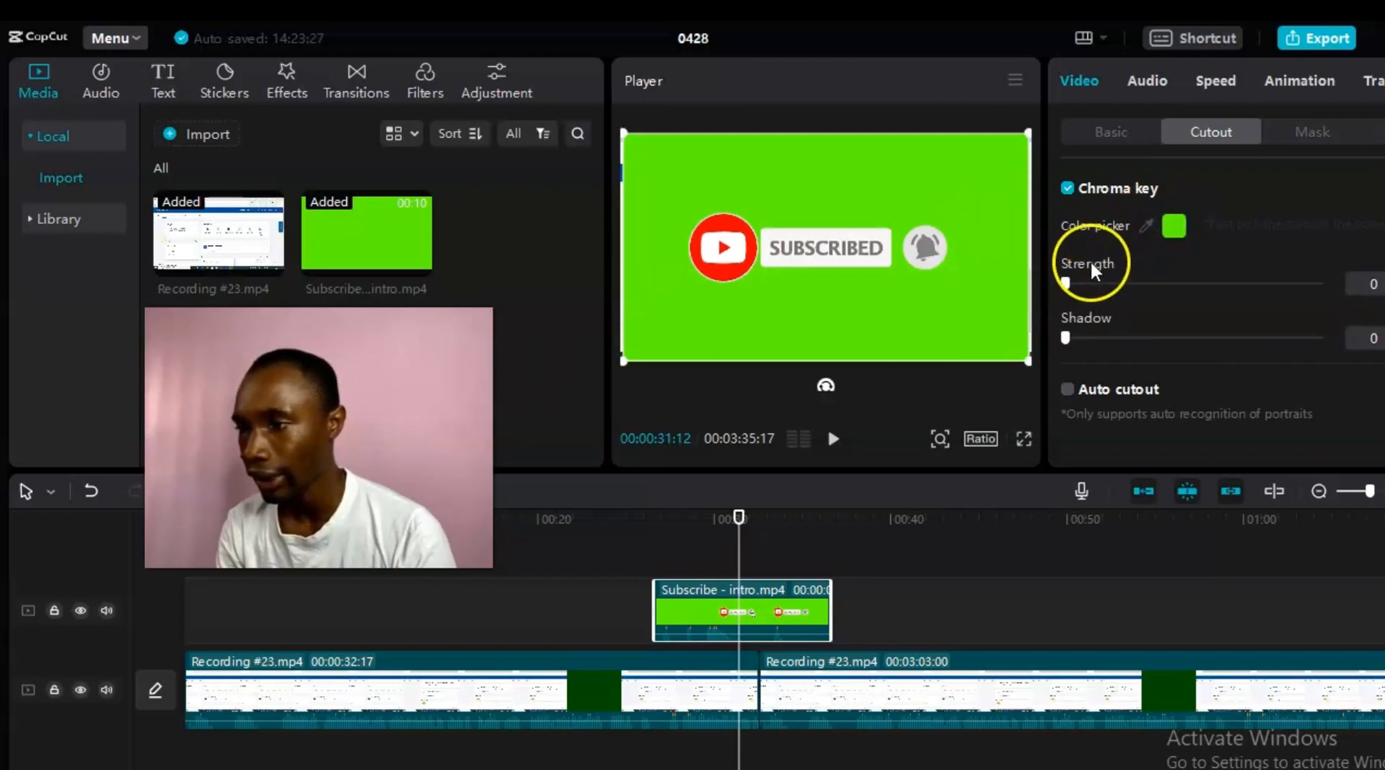
pyautogui.moveTo(1066, 283); pyautogui.dragTo(1326, 281)
pyautogui.click(1368, 287)
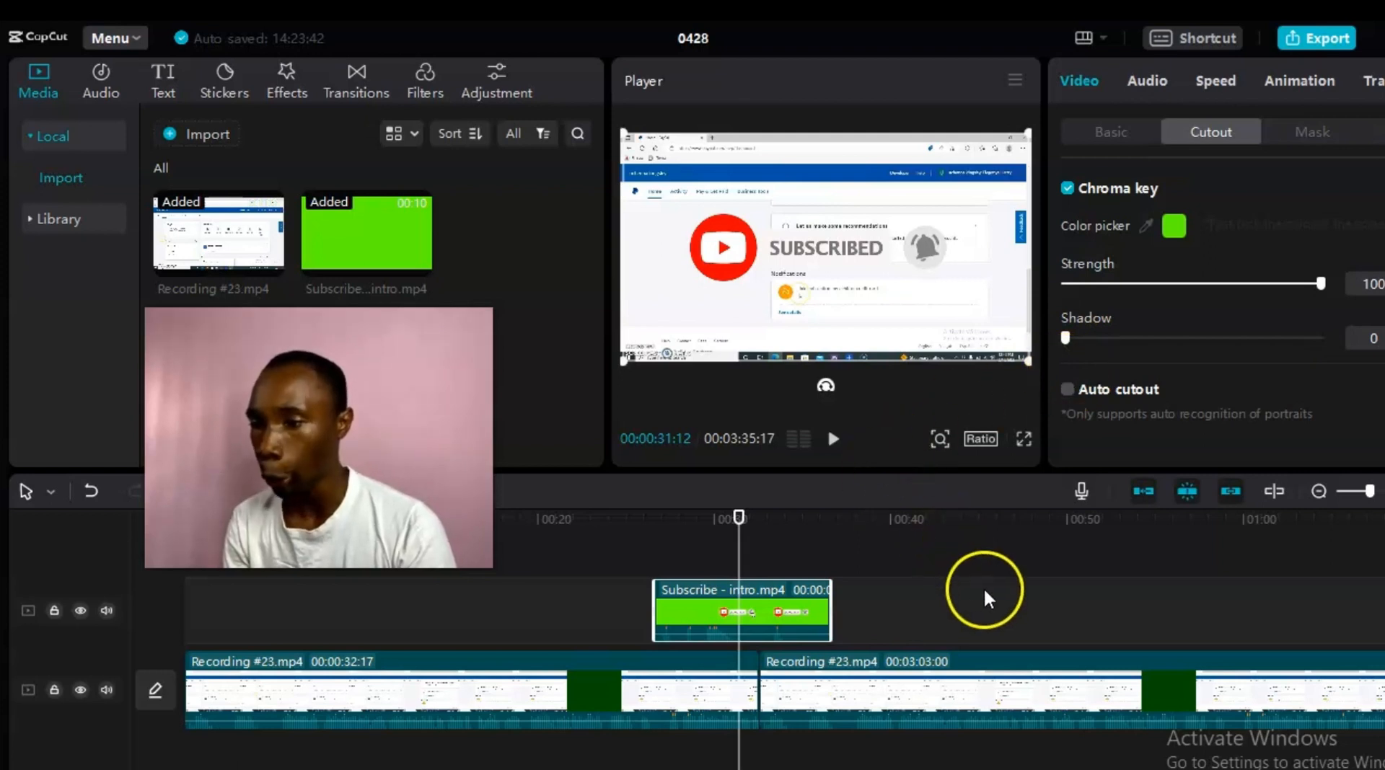
pyautogui.click(1149, 88)
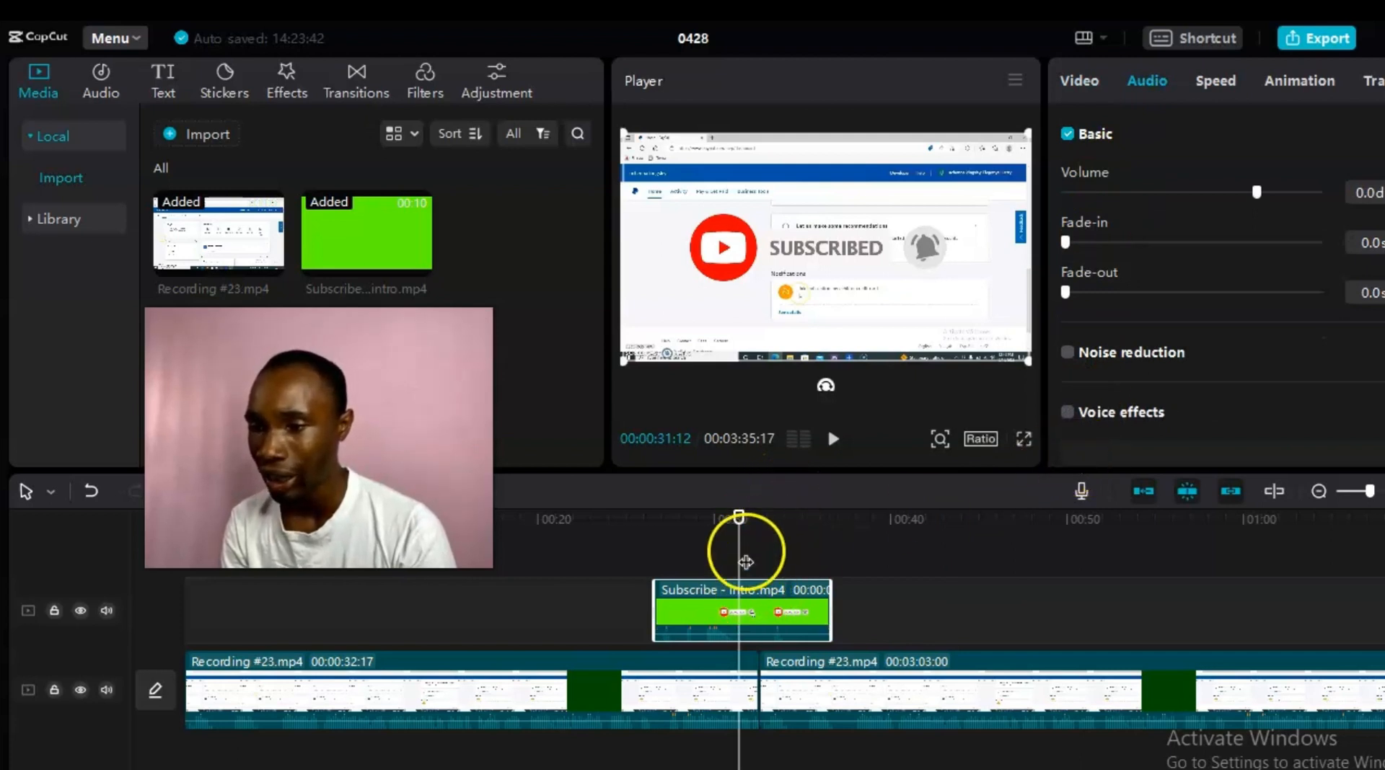
# Step: Lower the Subscribe overlay's volume to about -20.9 dB, checking it in the playing preview
pyautogui.moveTo(741, 518); pyautogui.dragTo(649, 526)
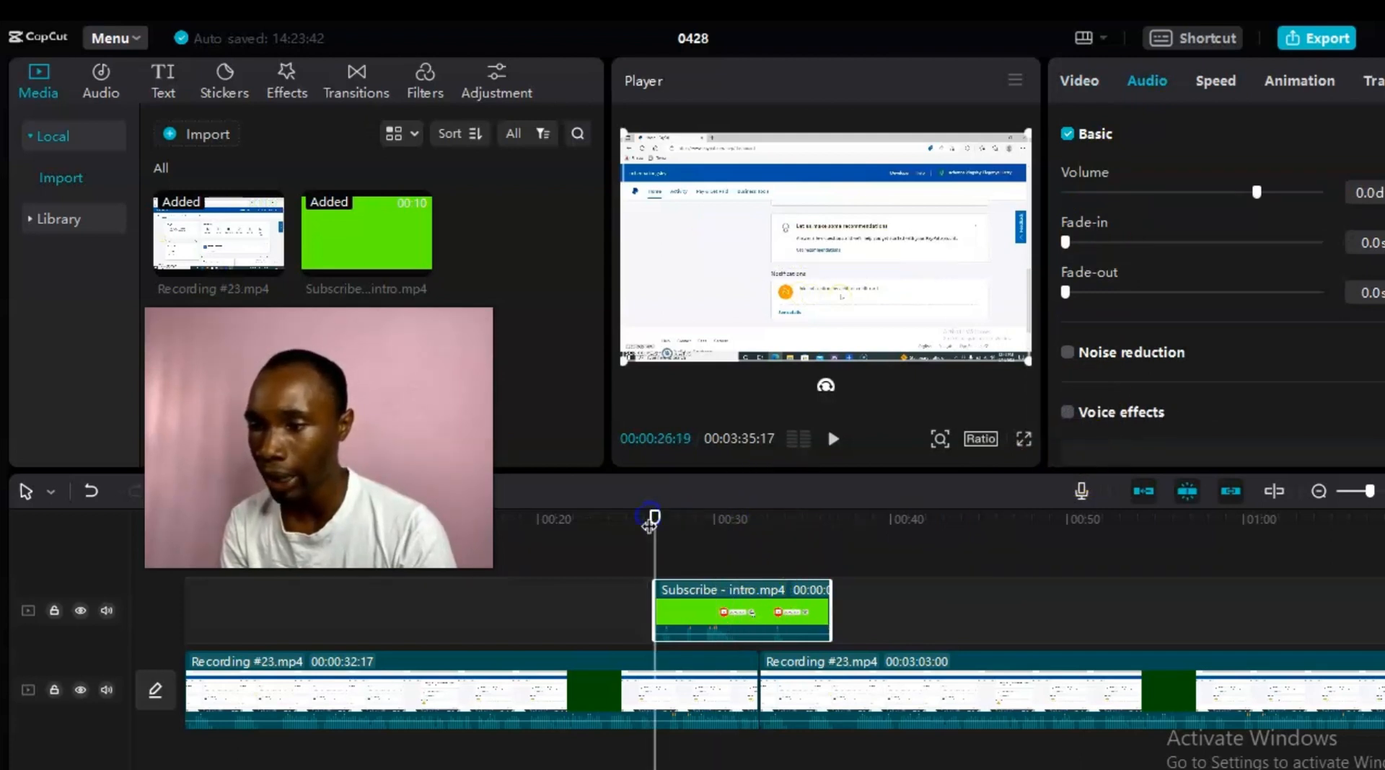
pyautogui.click(833, 438)
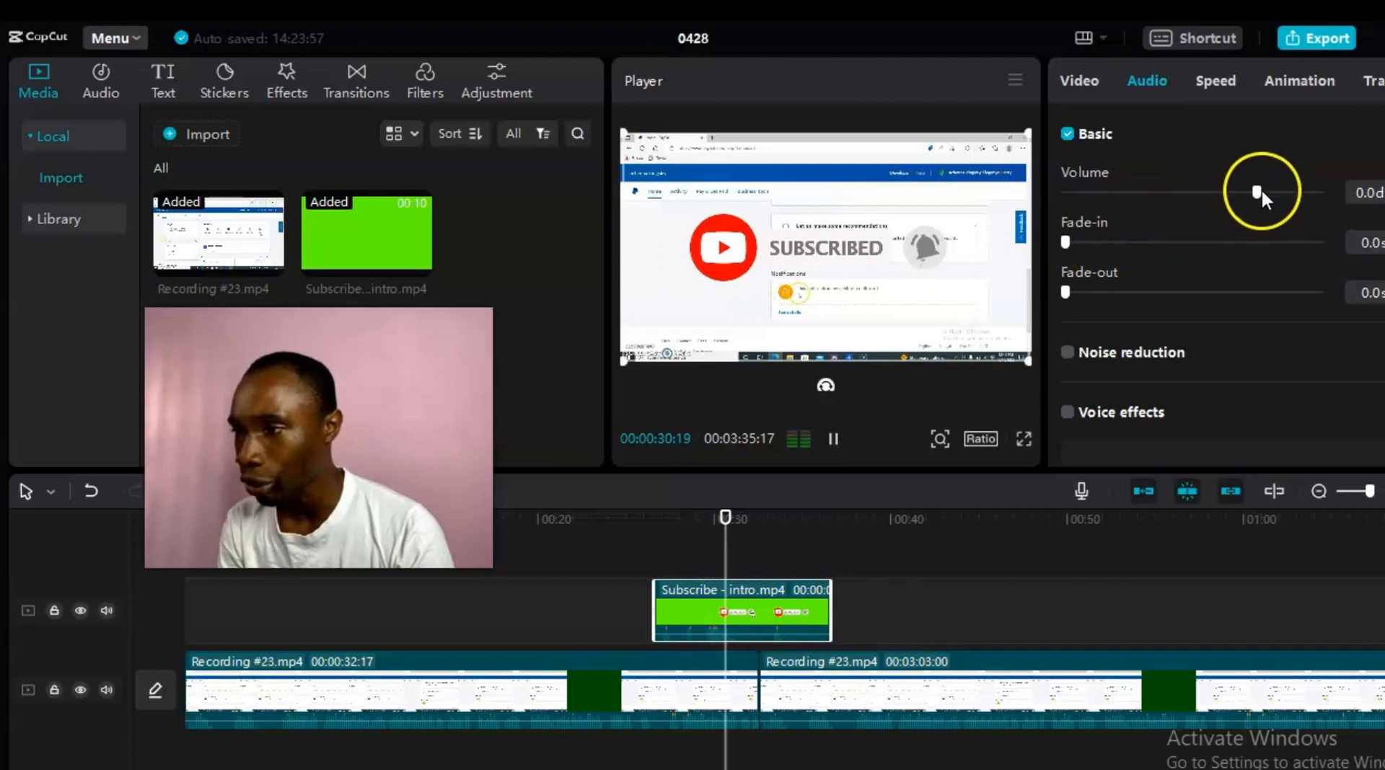
pyautogui.moveTo(1255, 192); pyautogui.dragTo(1199, 210)
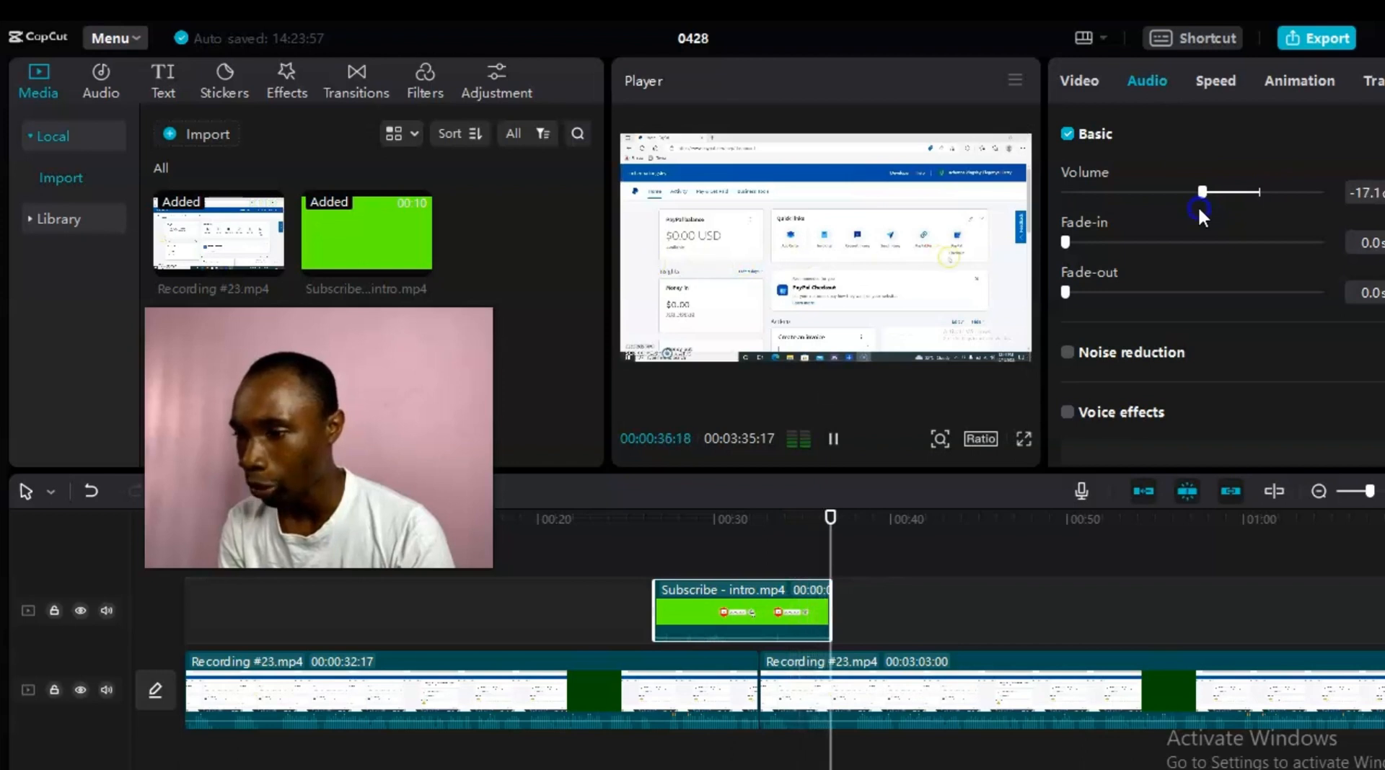
pyautogui.moveTo(863, 517); pyautogui.dragTo(656, 529)
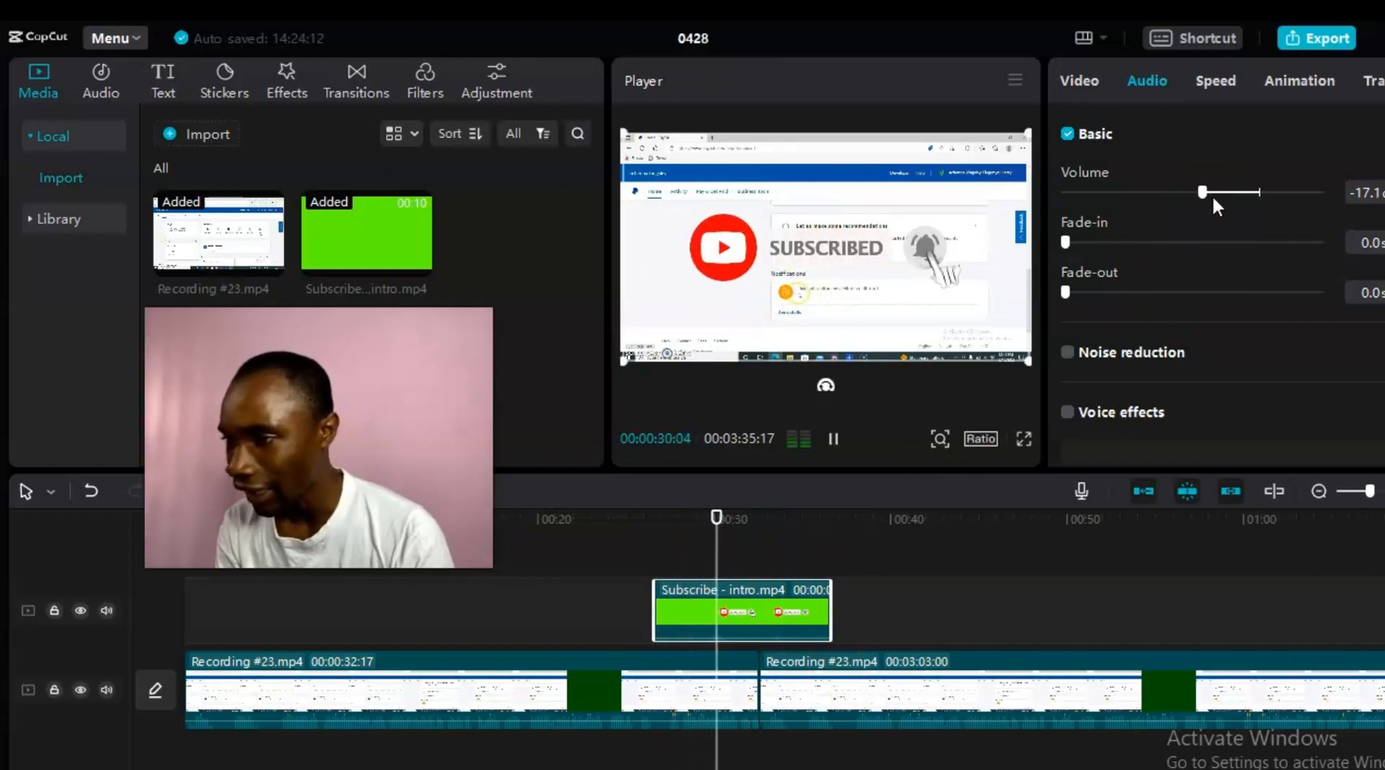
pyautogui.moveTo(1204, 192); pyautogui.dragTo(1188, 194)
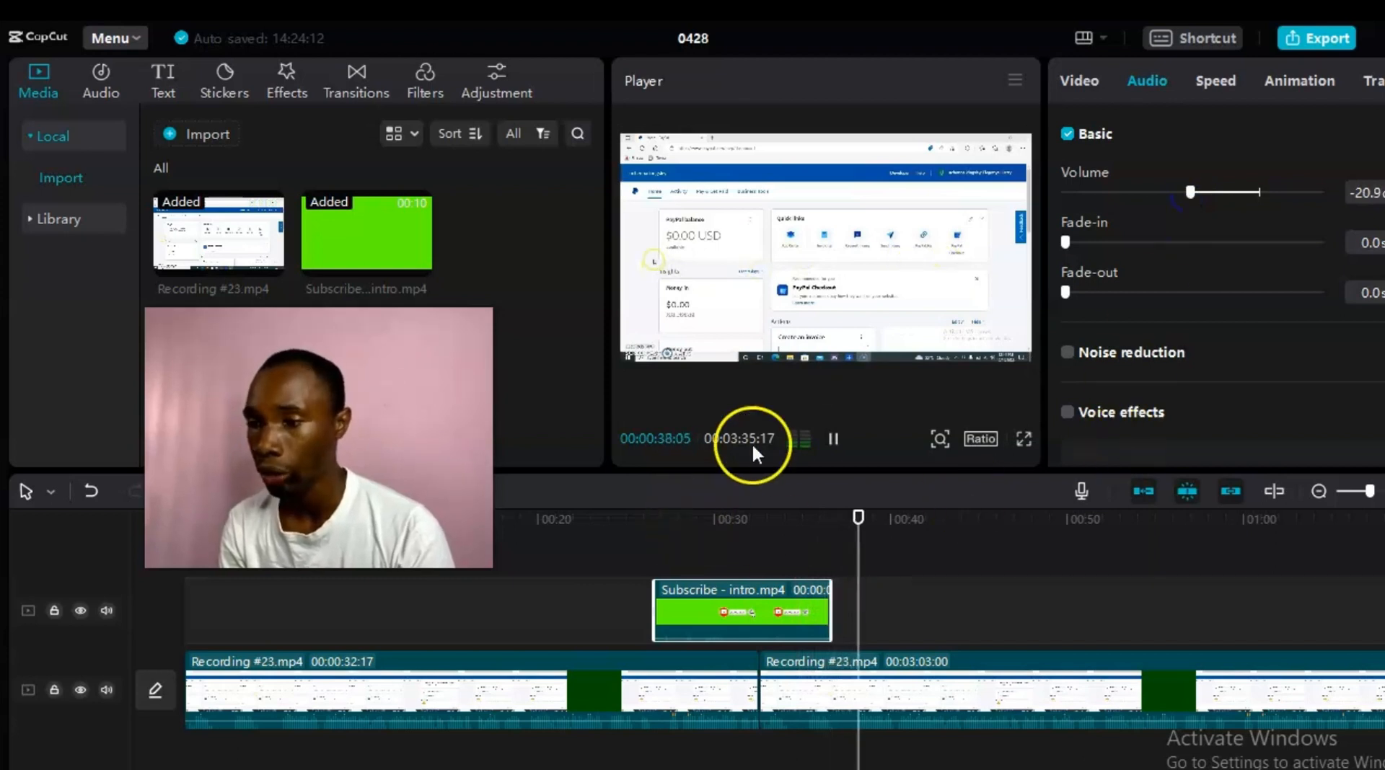
pyautogui.click(833, 438)
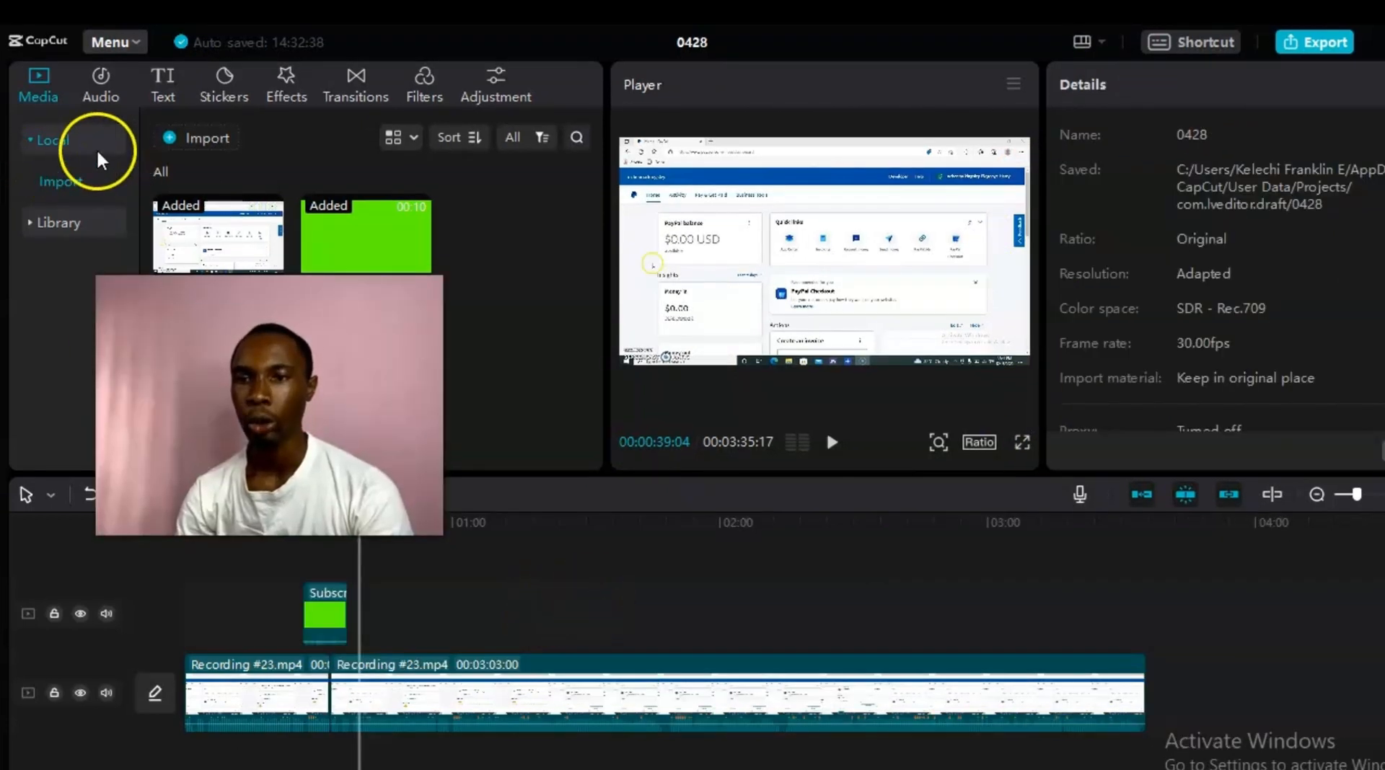
# Step: Add a Default text clip at the playhead and select its placeholder wording for editing
pyautogui.click(157, 85)
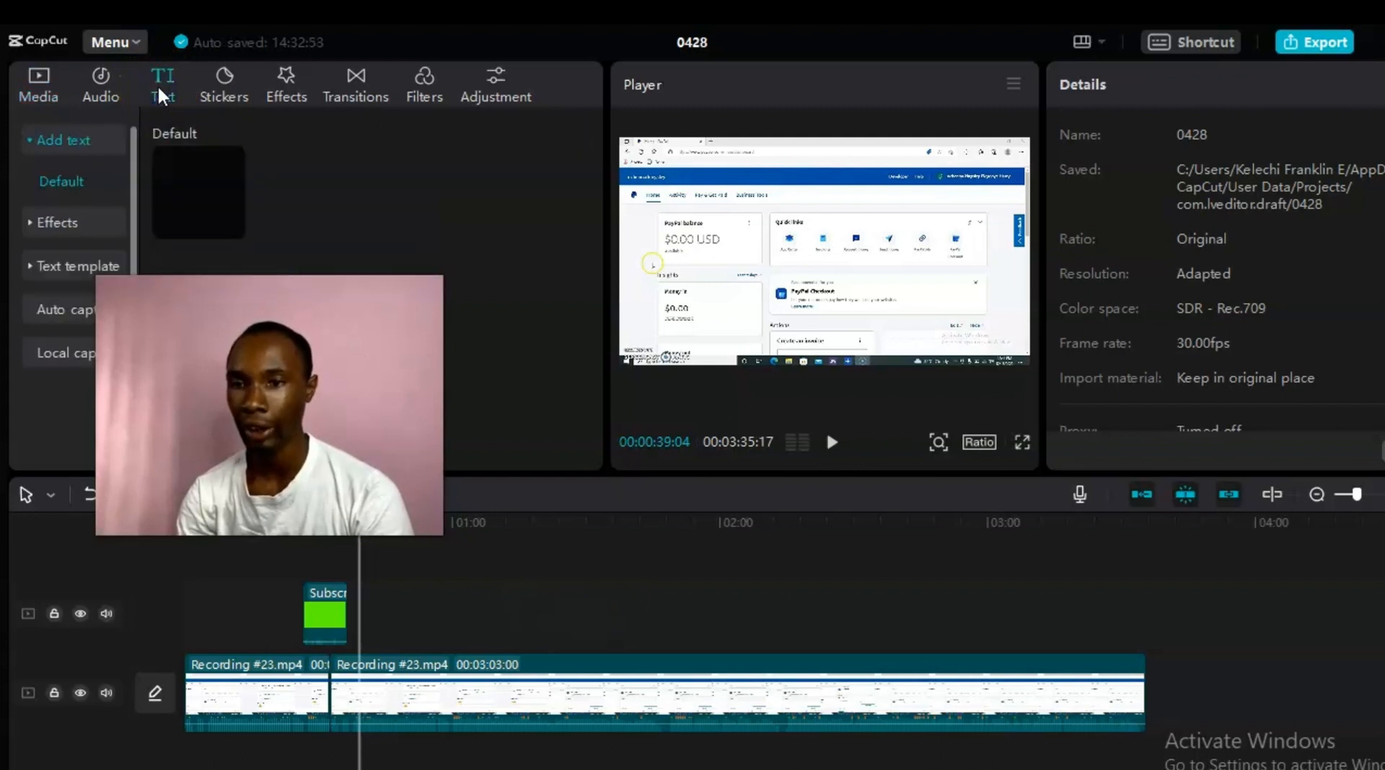
pyautogui.click(306, 235)
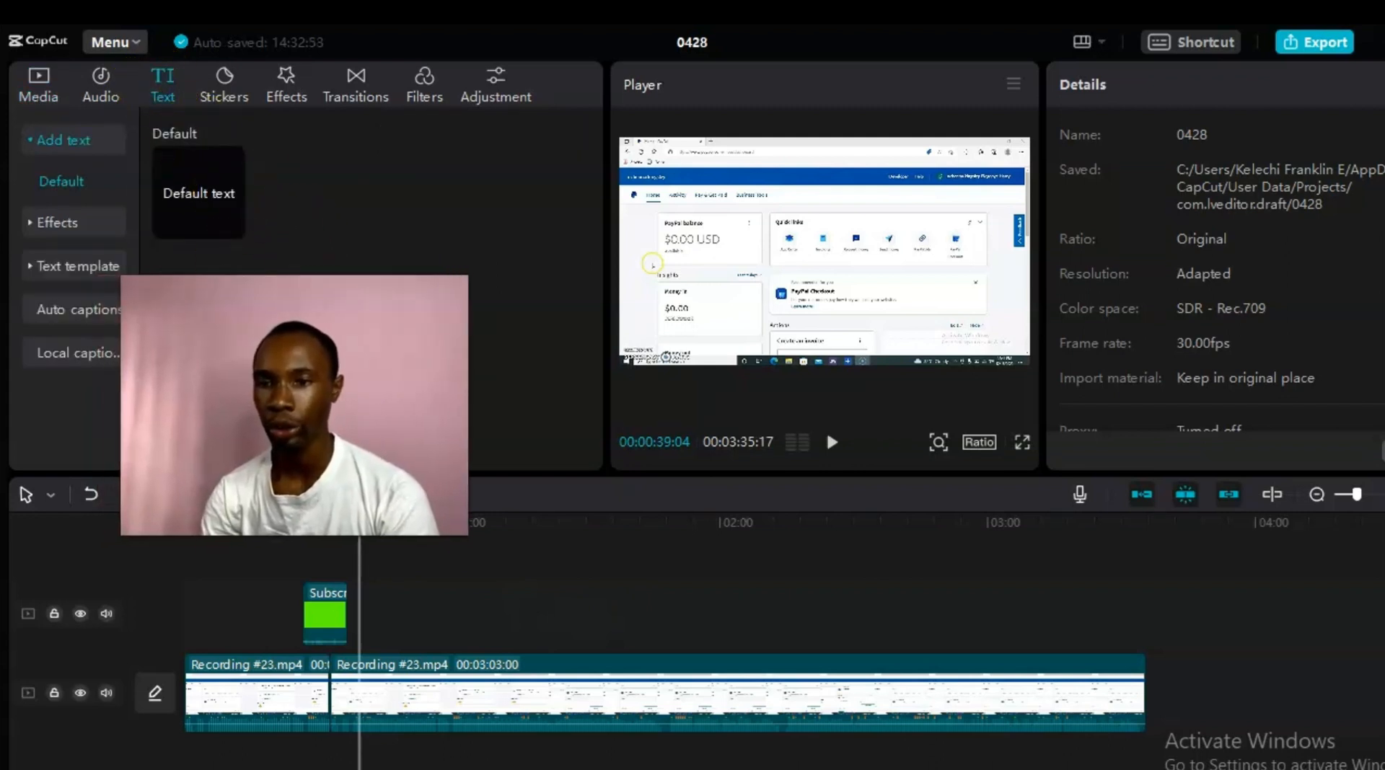
pyautogui.click(184, 248)
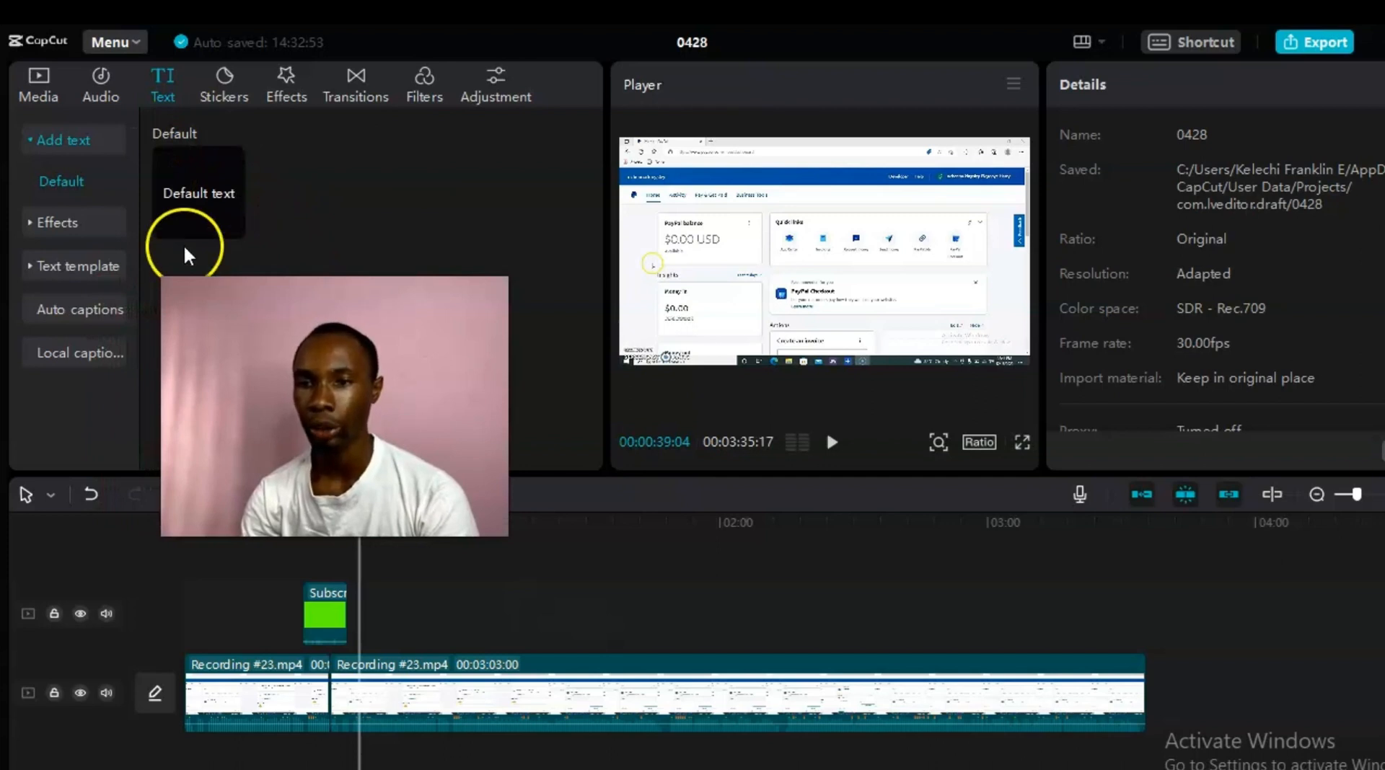
pyautogui.click(231, 225)
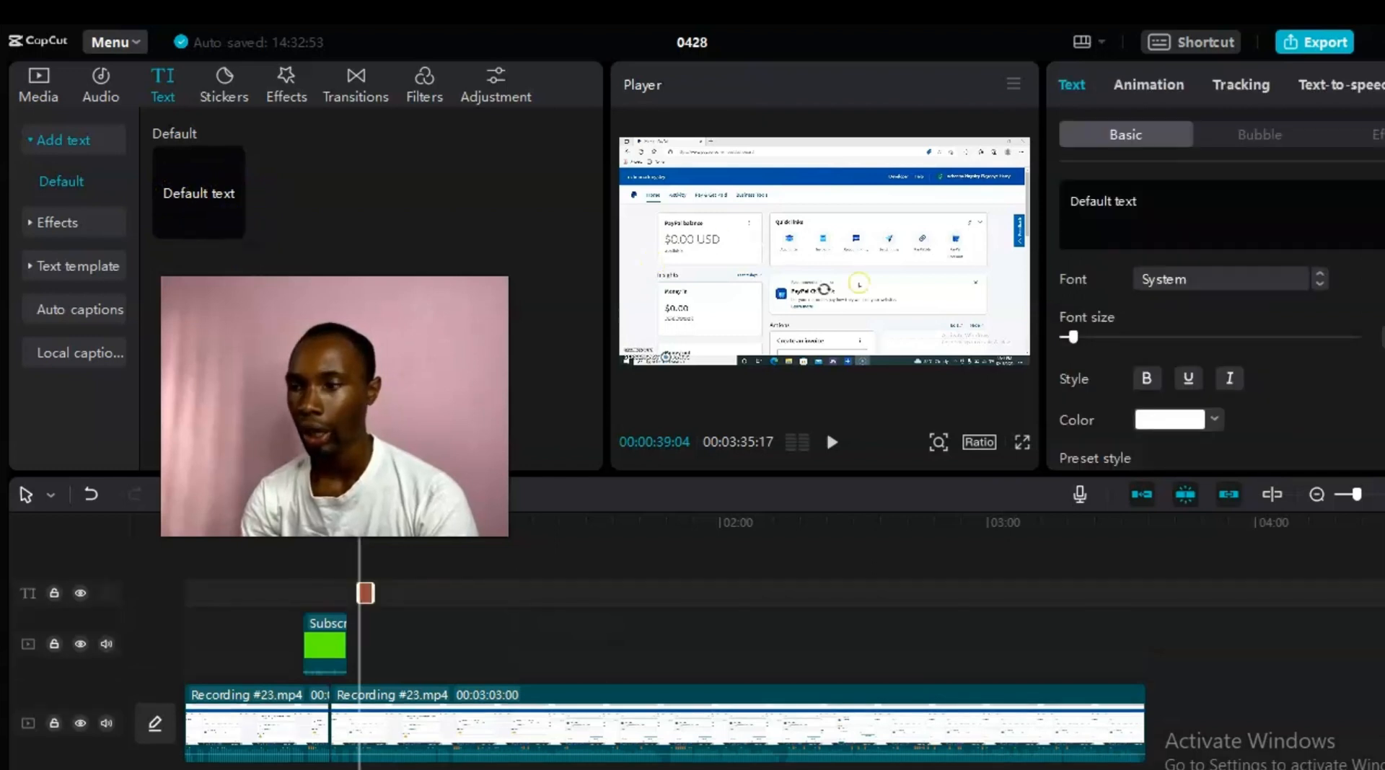
pyautogui.doubleClick(366, 593)
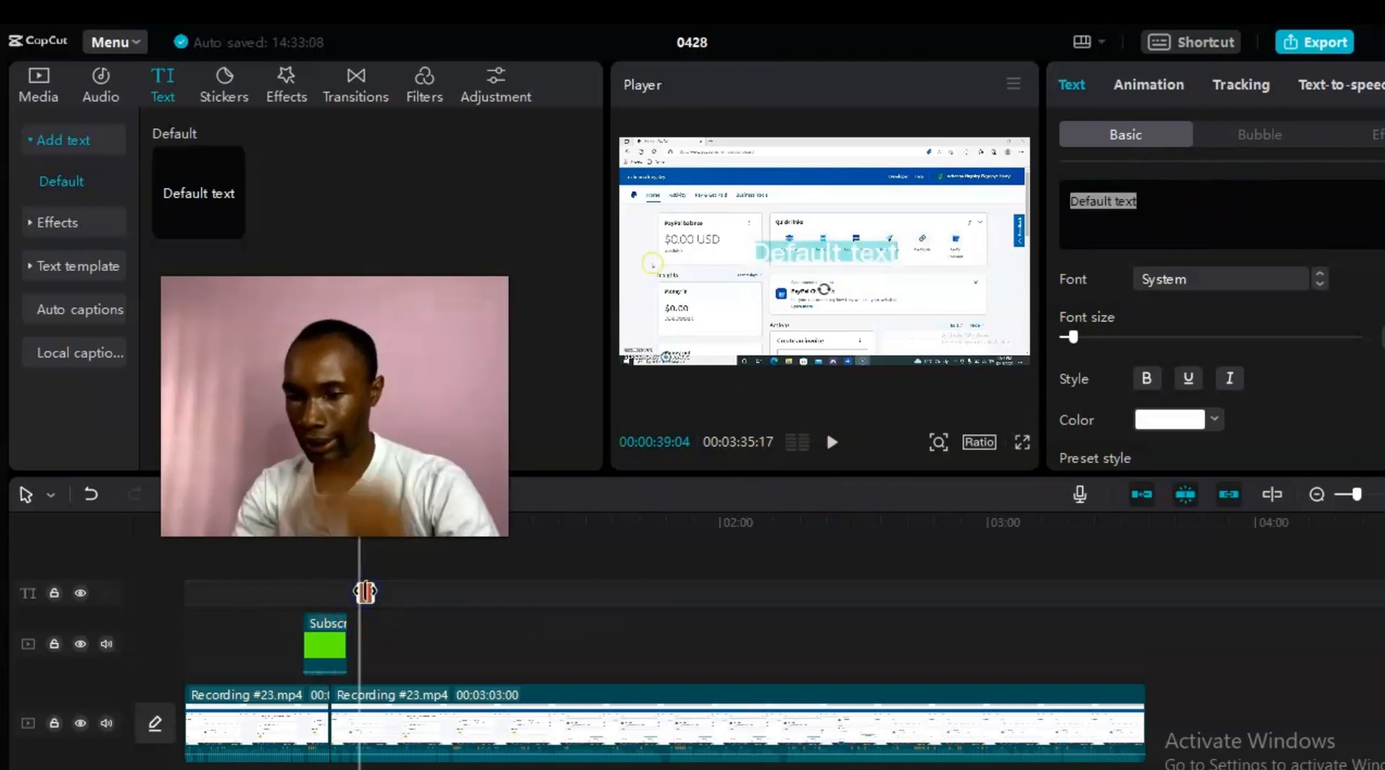
# Step: Change the title text to 'good', colour it red (FF0000) and make it bold
pyautogui.write('goog')
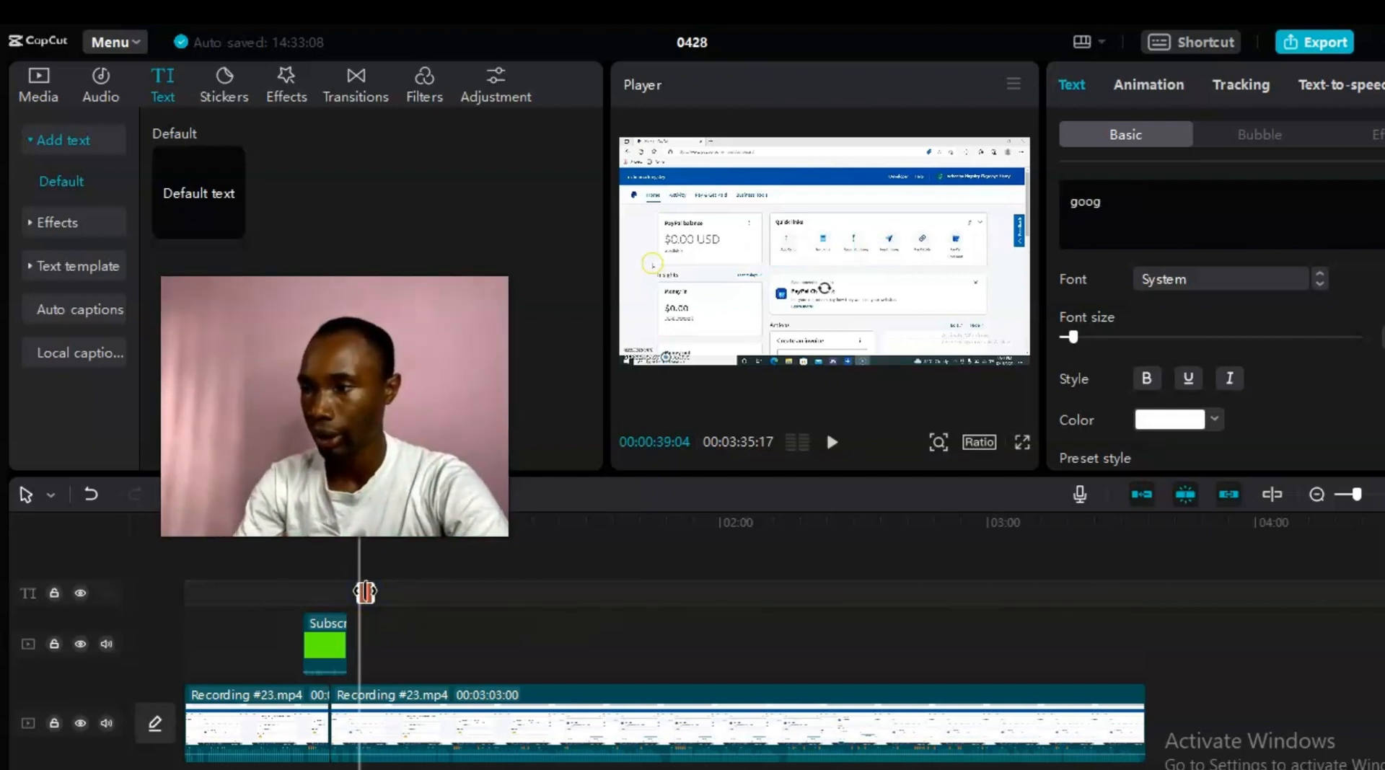
pyautogui.press('BackSpace')
pyautogui.write('d')
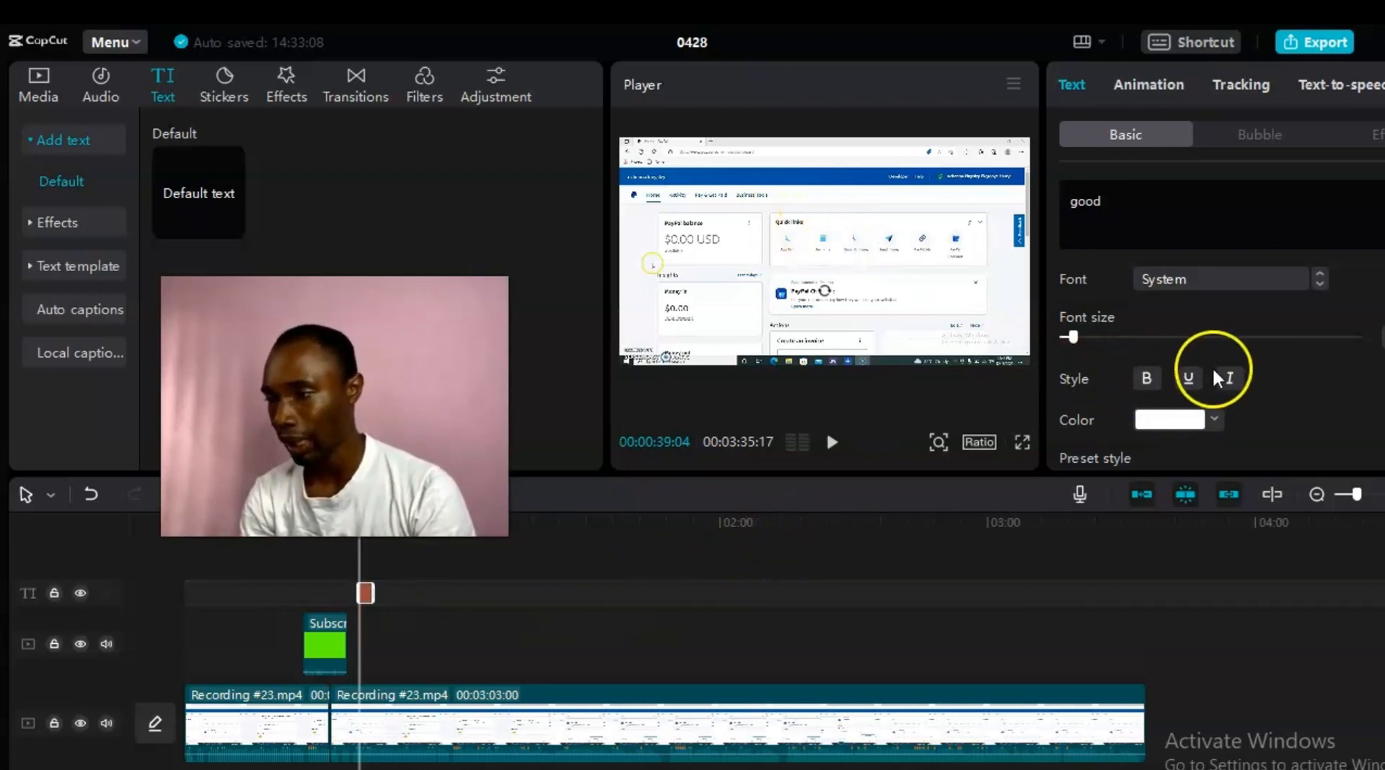
pyautogui.click(1214, 421)
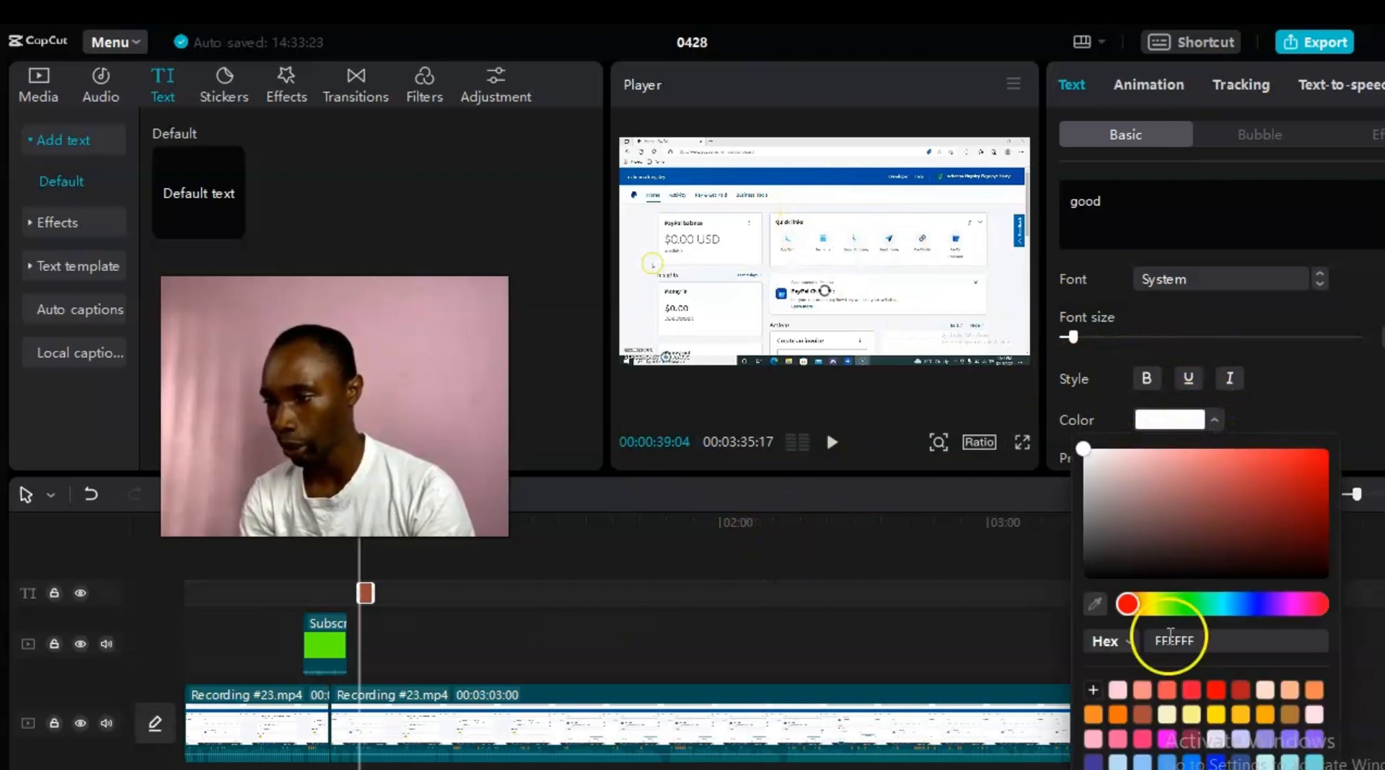
pyautogui.click(1213, 692)
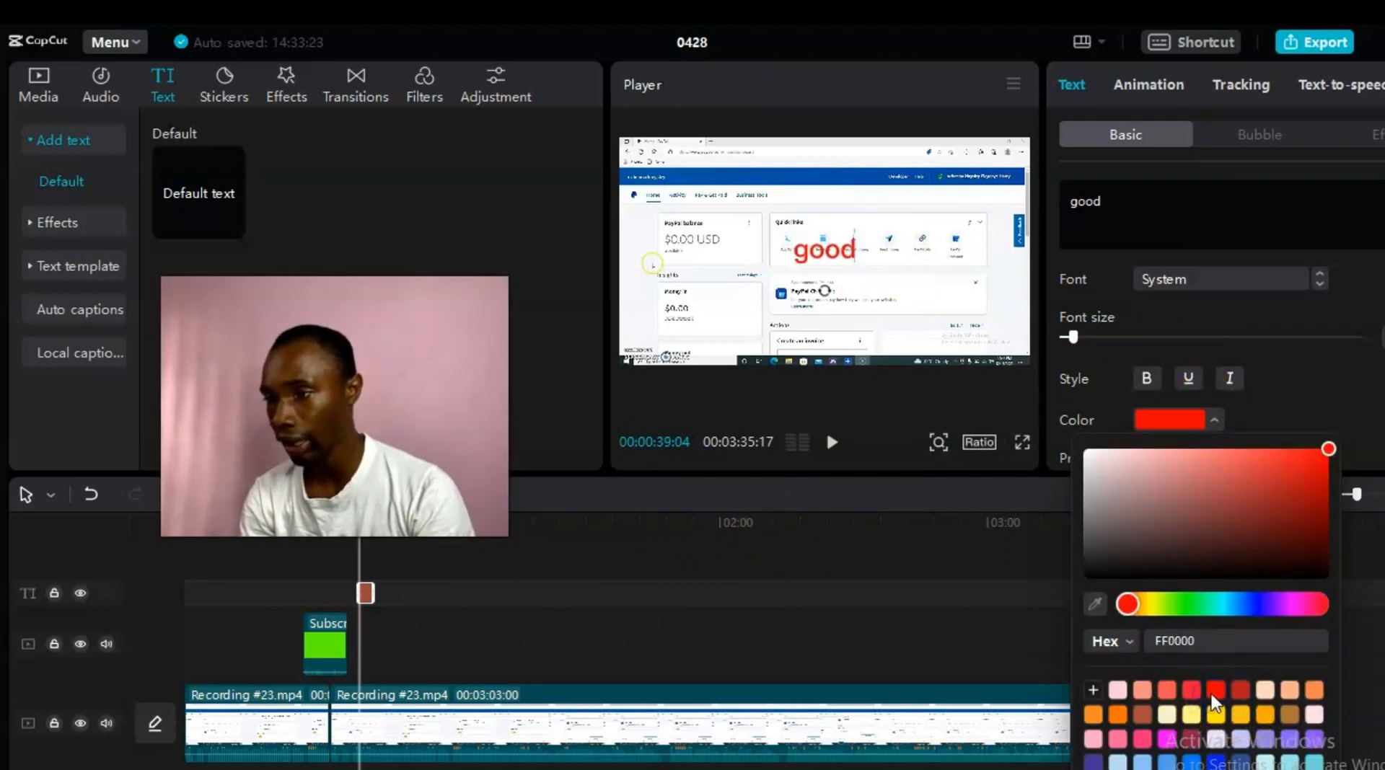
pyautogui.click(1217, 421)
pyautogui.click(1149, 382)
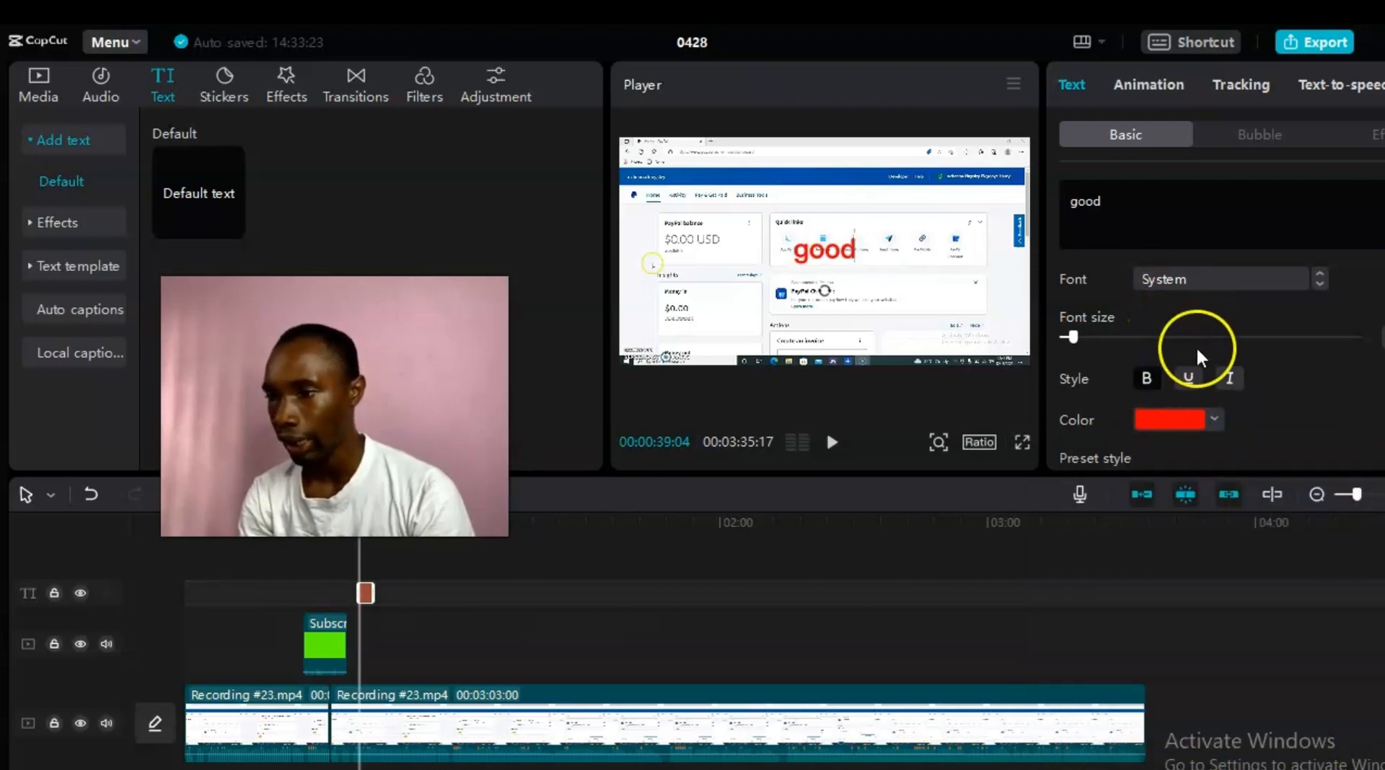
# Step: Set the good title's font to Arial Black and enlarge its font size
pyautogui.click(1316, 280)
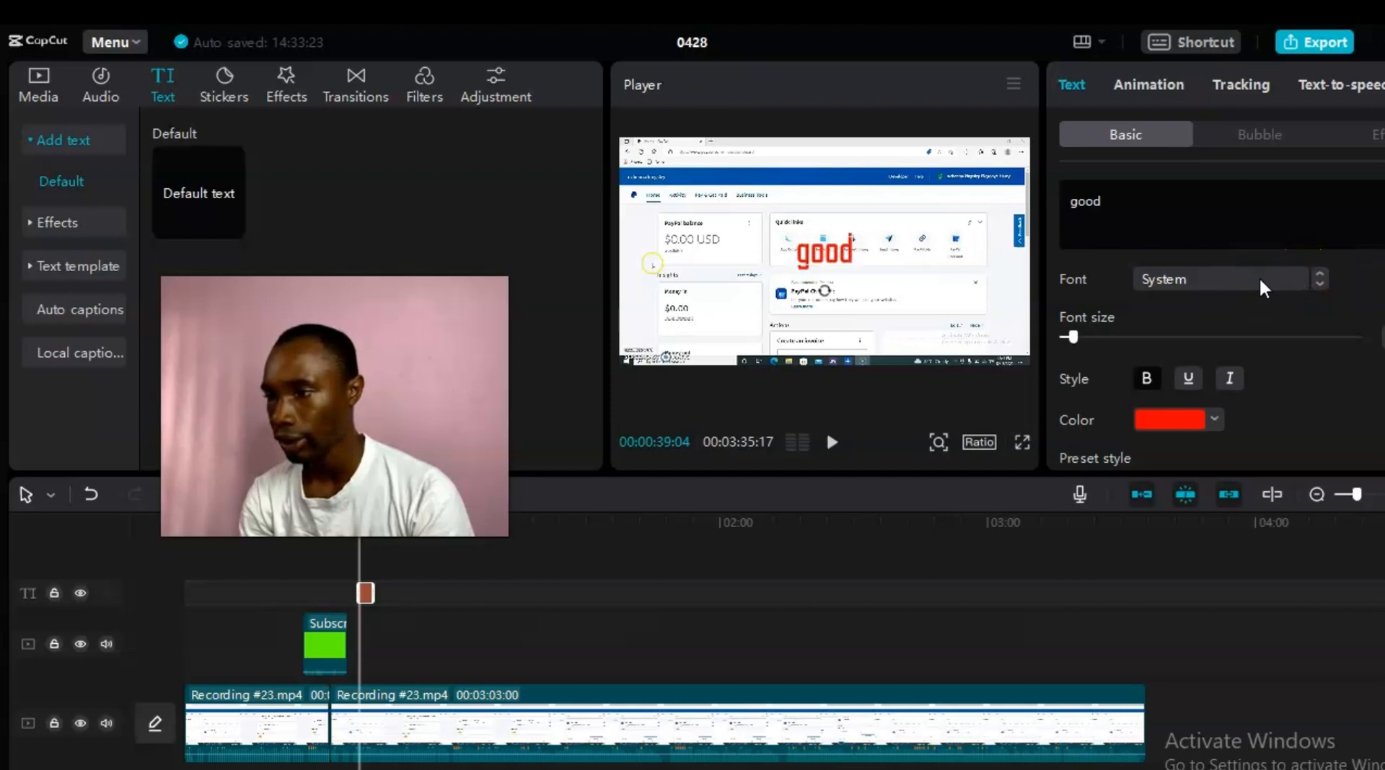
pyautogui.scroll(-2, 1260, 281)
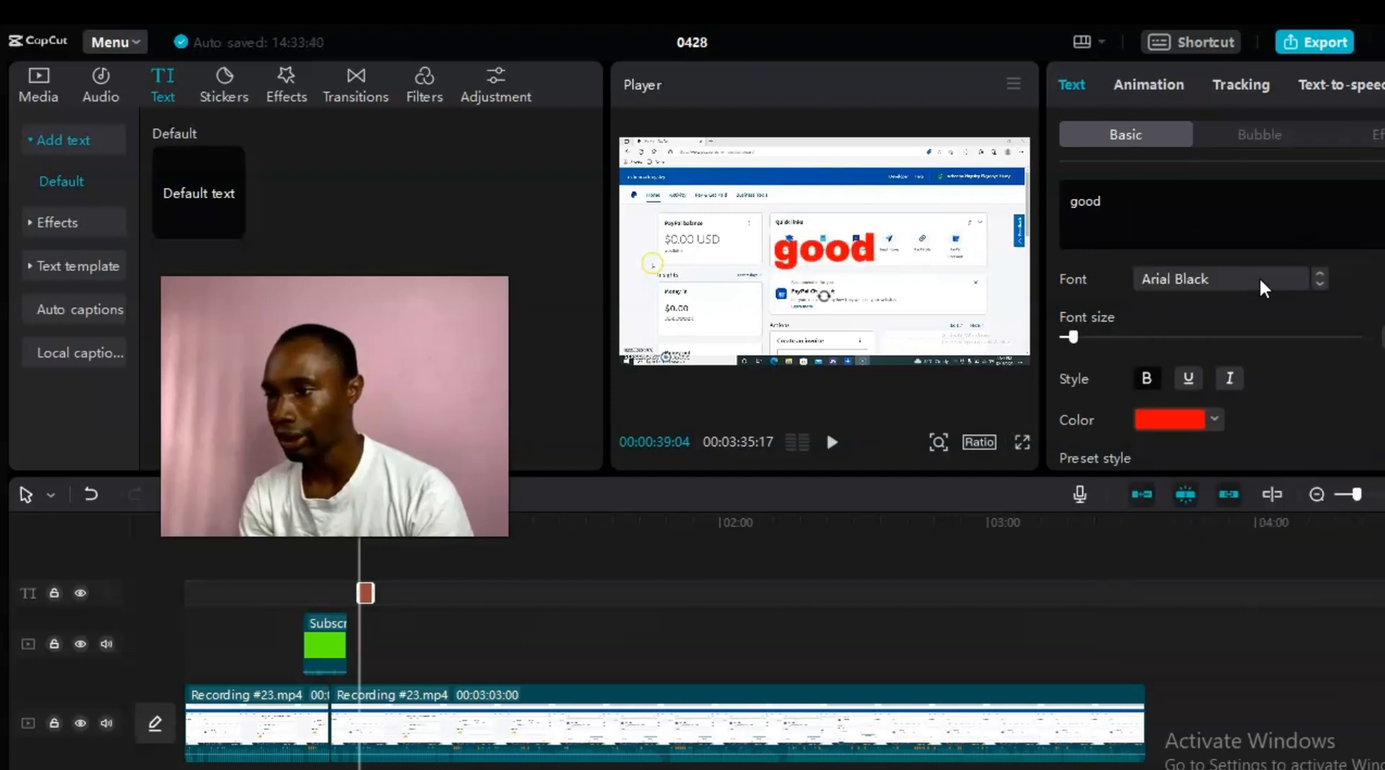
pyautogui.click(1260, 282)
pyautogui.click(1228, 209)
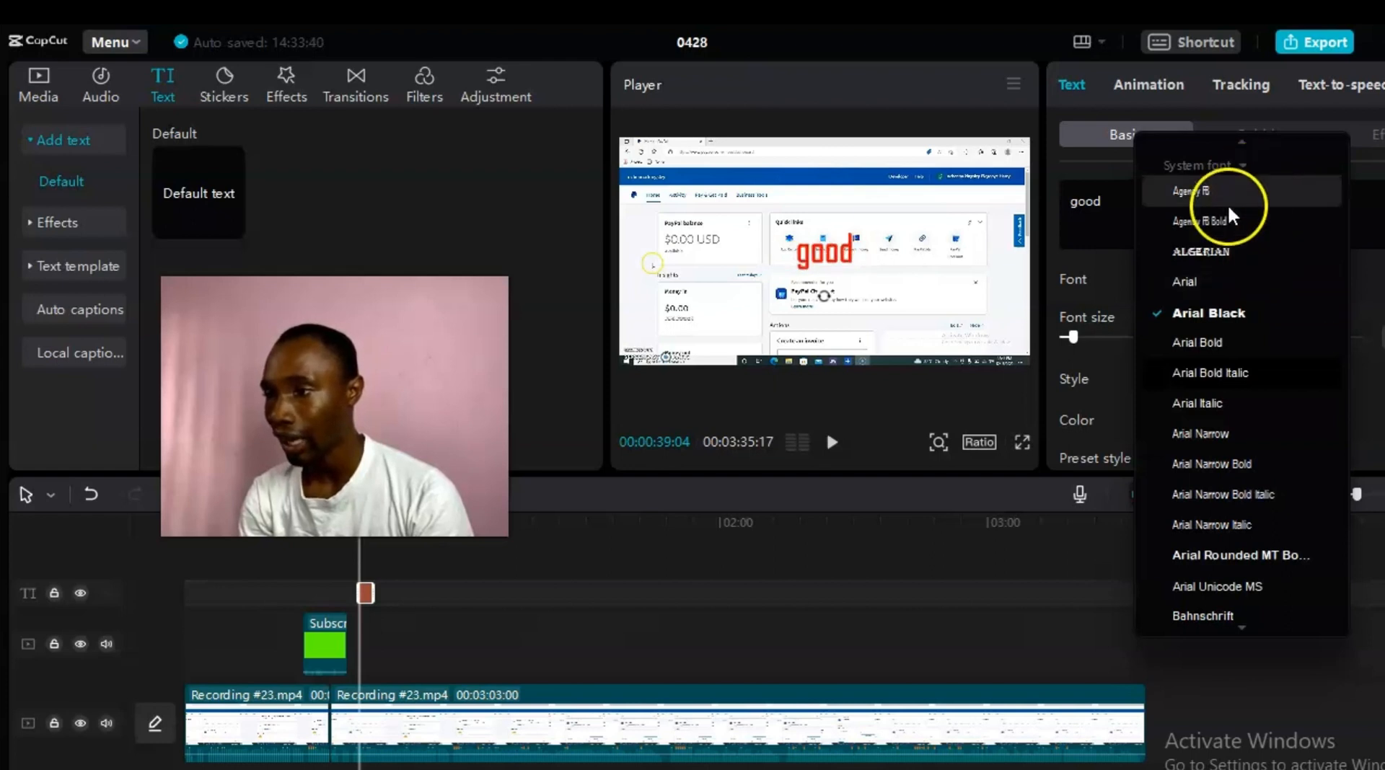
pyautogui.click(1258, 310)
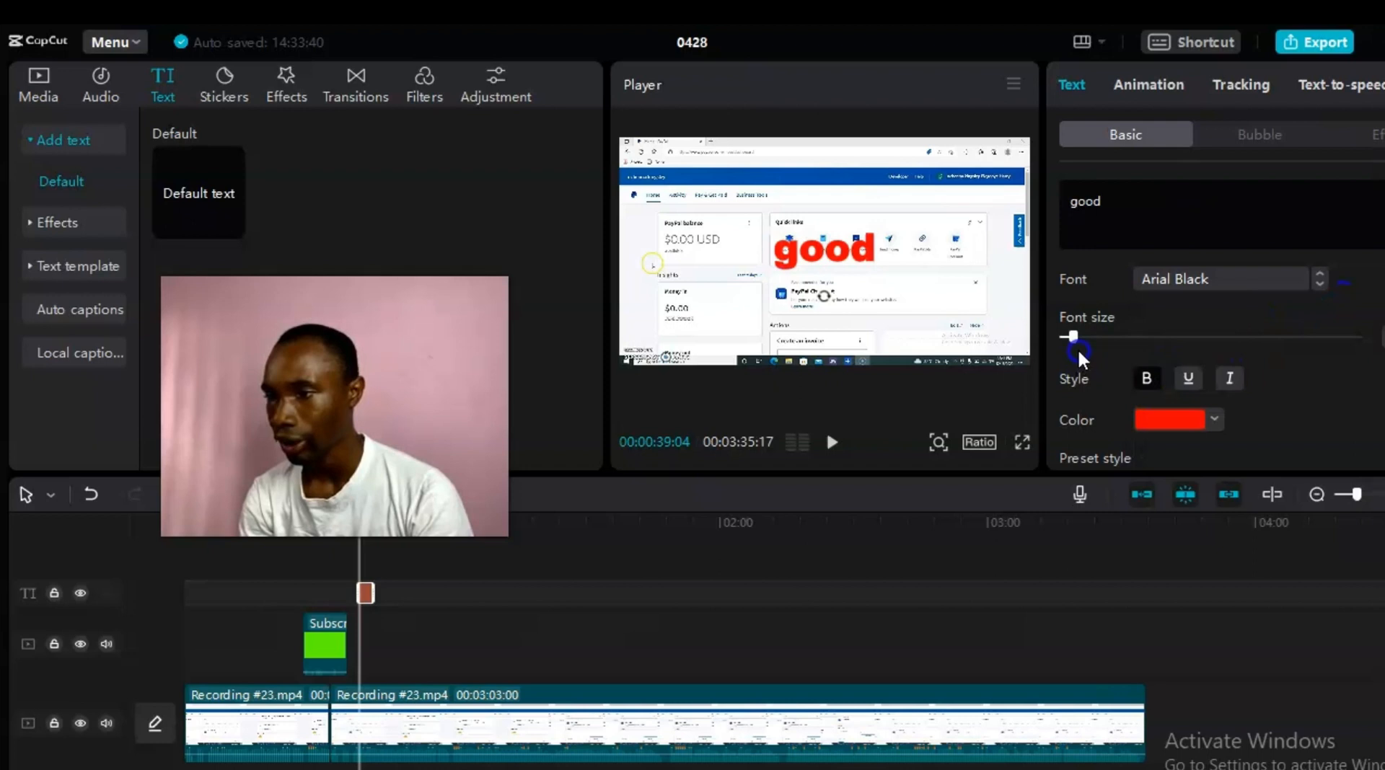
pyautogui.moveTo(1074, 337)
pyautogui.mouseDown()
pyautogui.moveTo(1114, 334)
pyautogui.moveTo(1072, 336)
pyautogui.mouseUp()
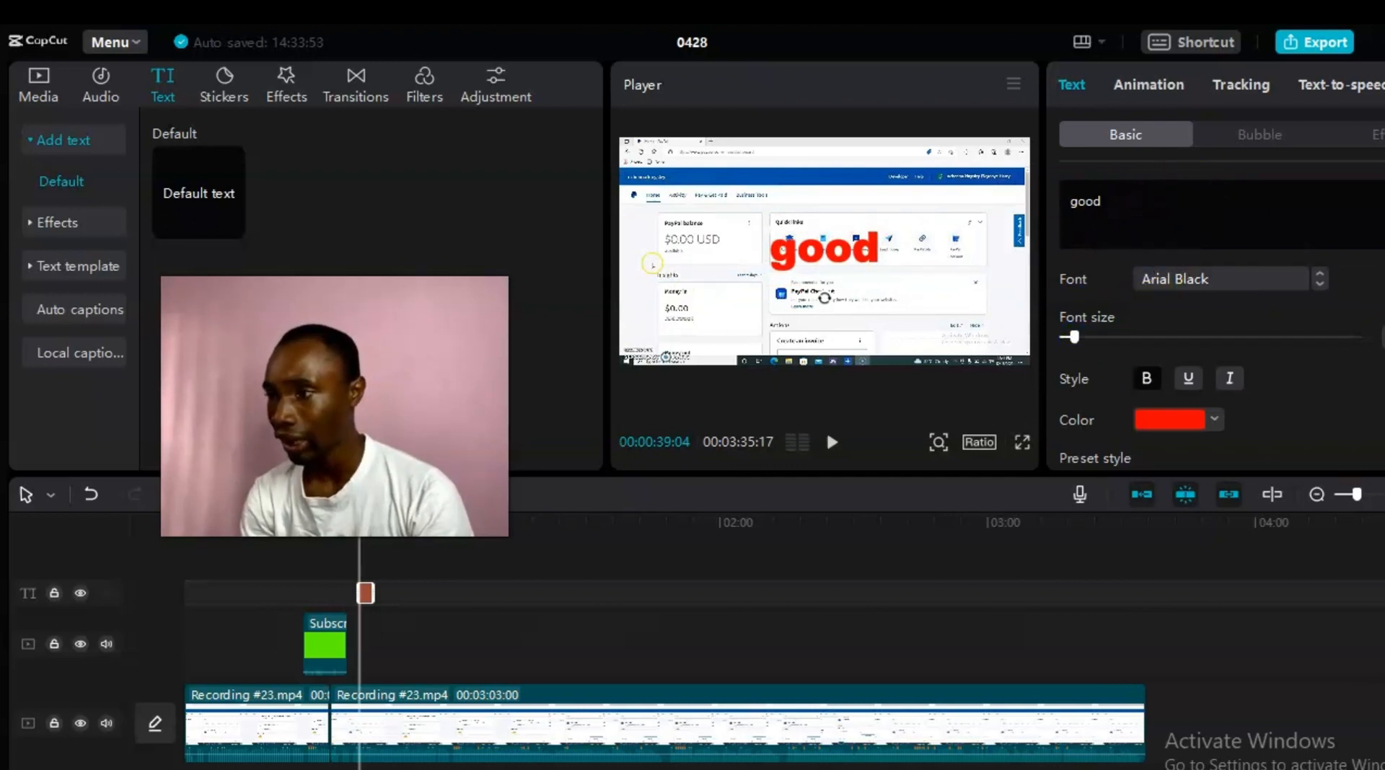
# Step: Toggle the title's black background on and off, leaving it without a background
pyautogui.scroll(-3, 1222, 317)
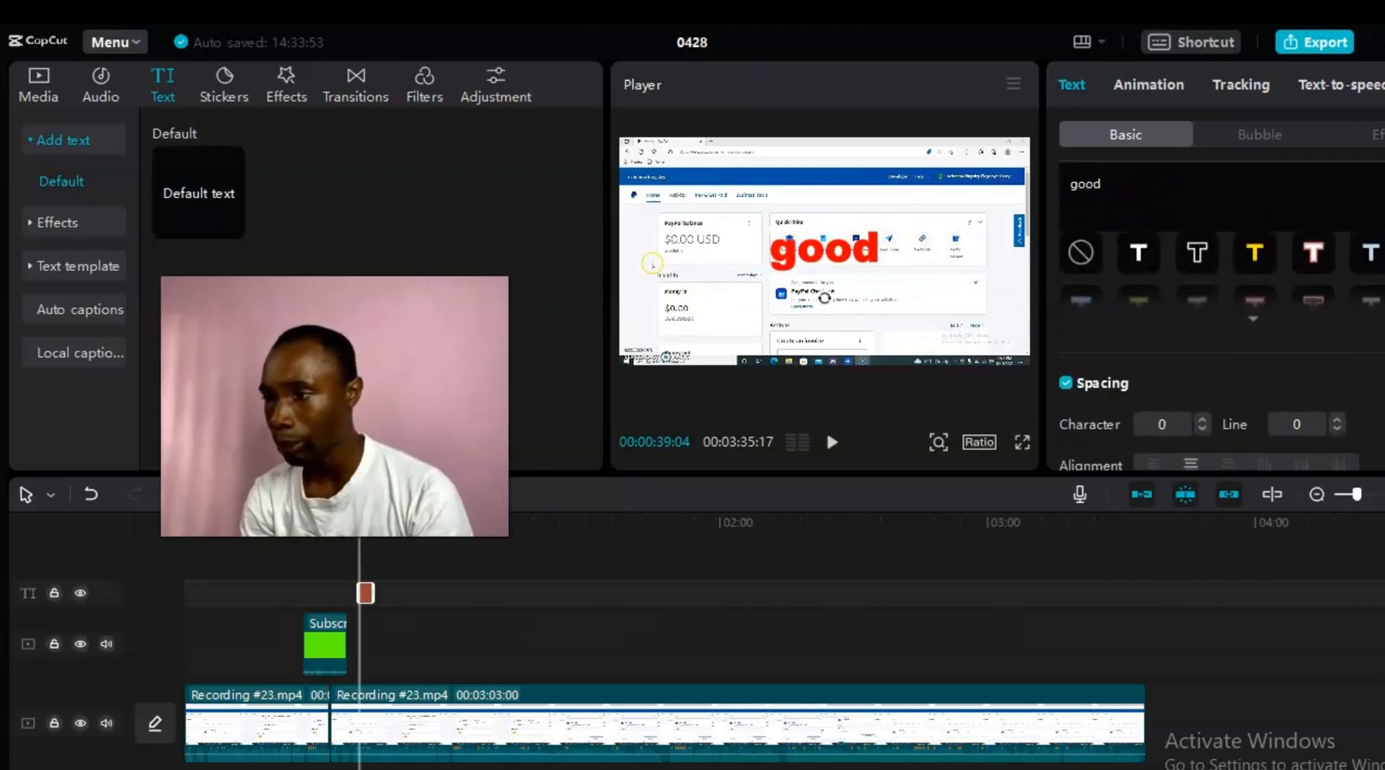
pyautogui.scroll(1, 1221, 352)
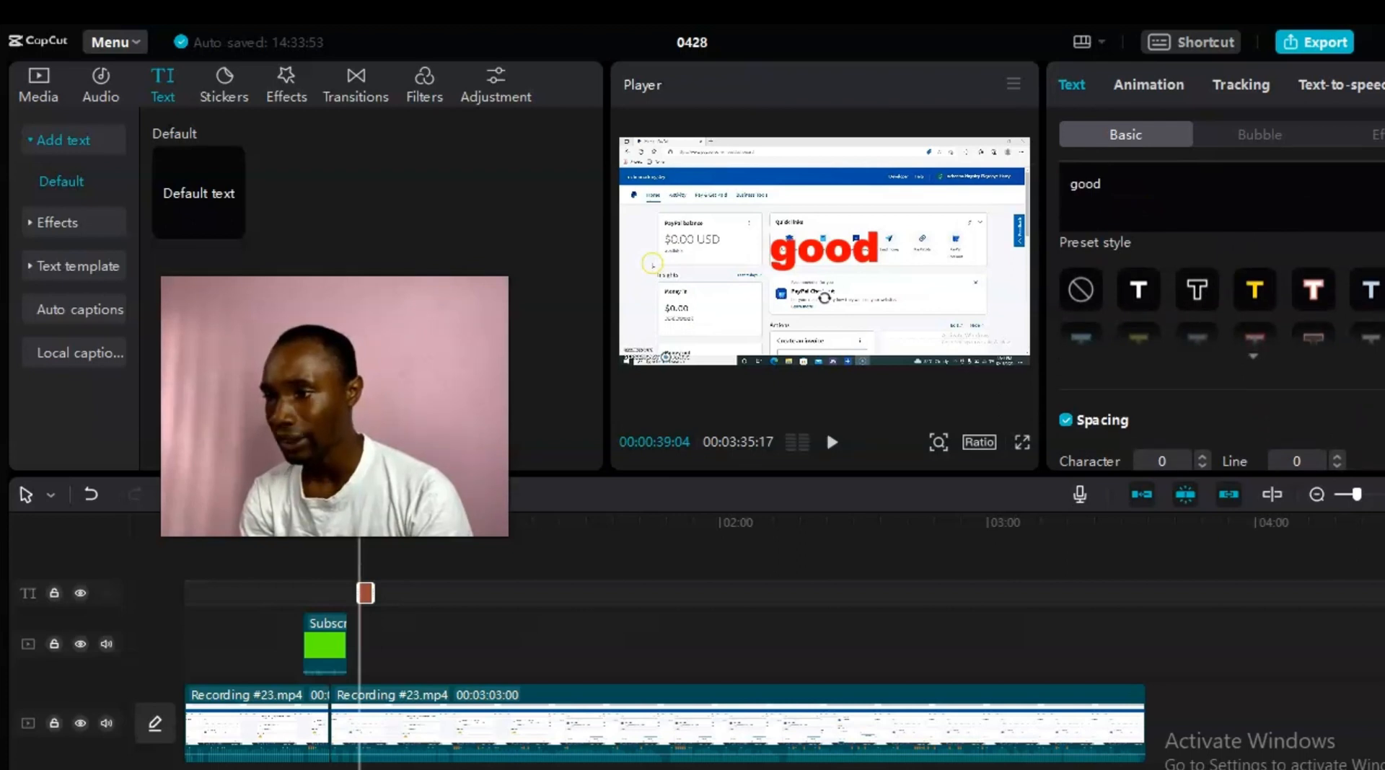
pyautogui.scroll(-4, 1222, 351)
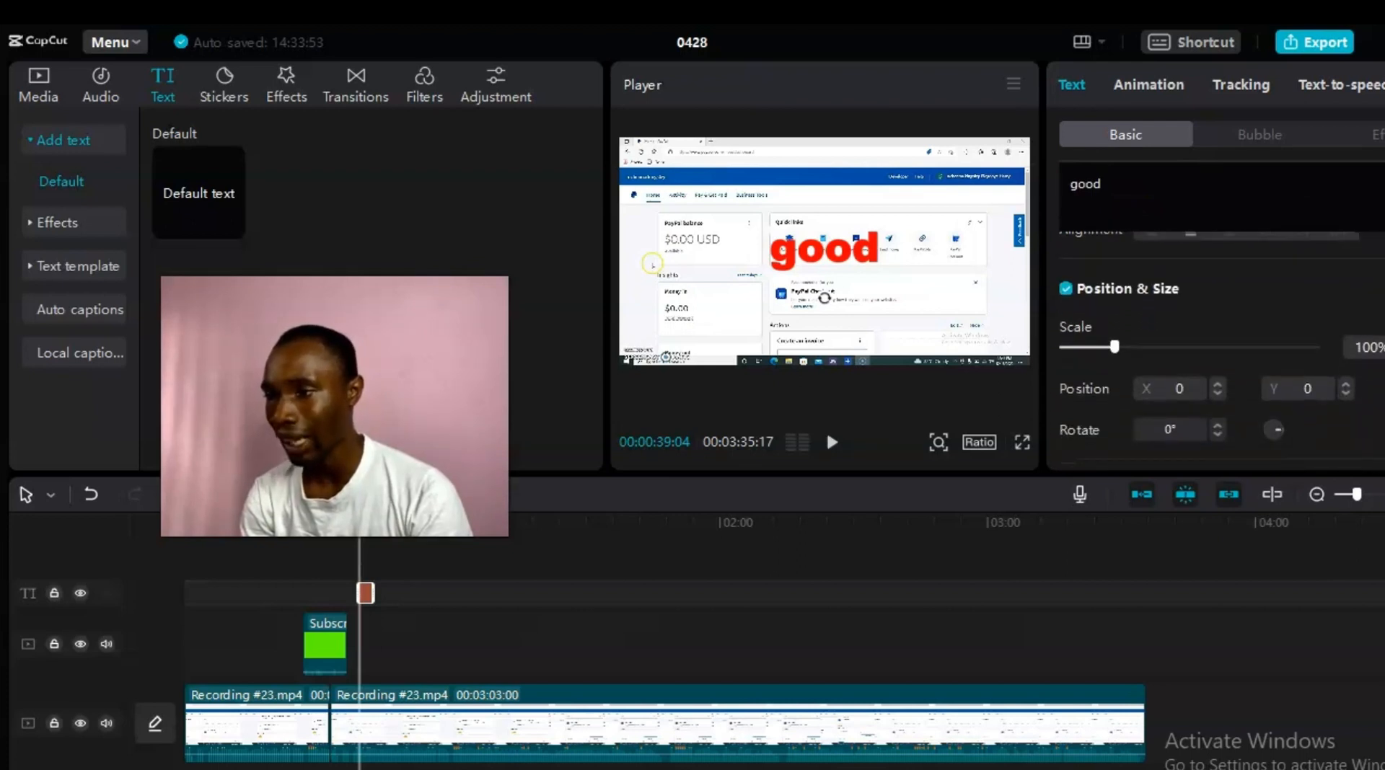
pyautogui.scroll(-3, 1222, 347)
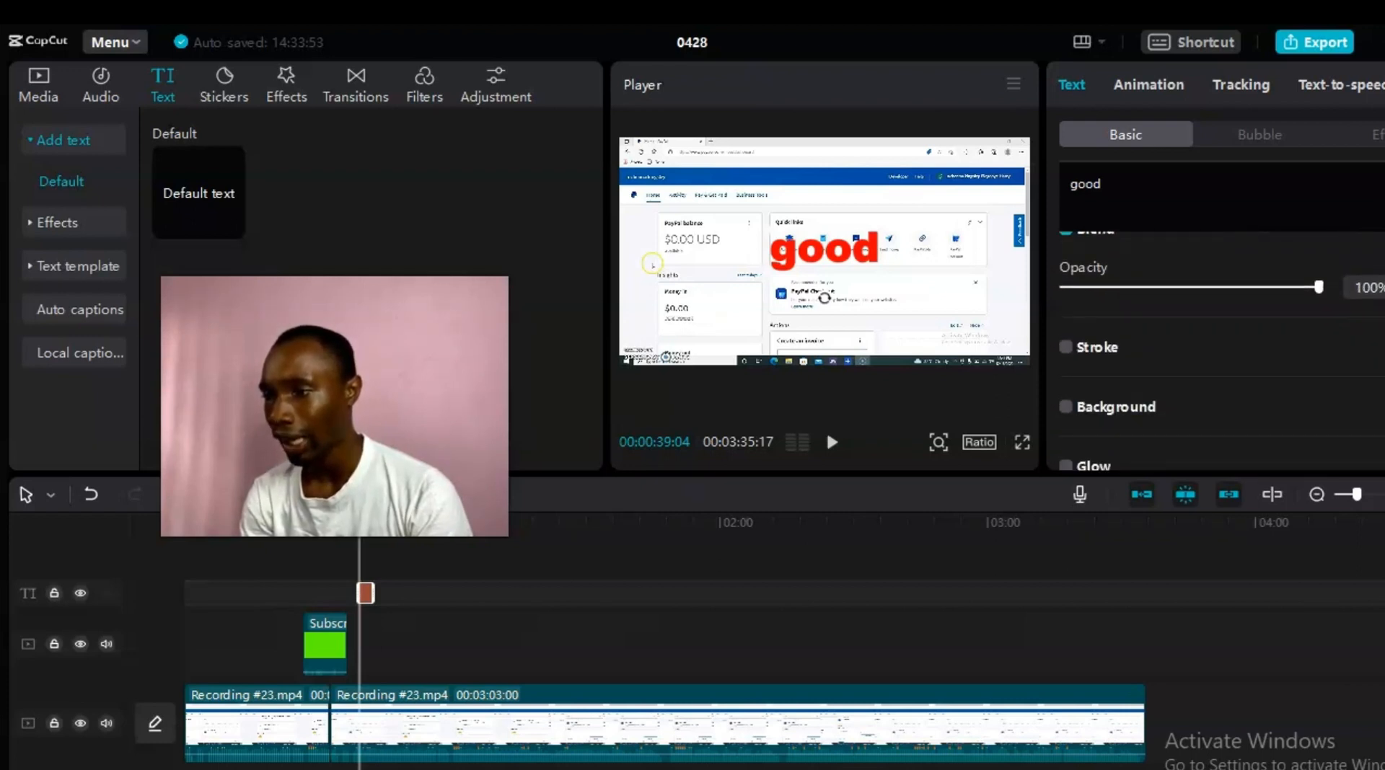
pyautogui.scroll(-1, 1221, 351)
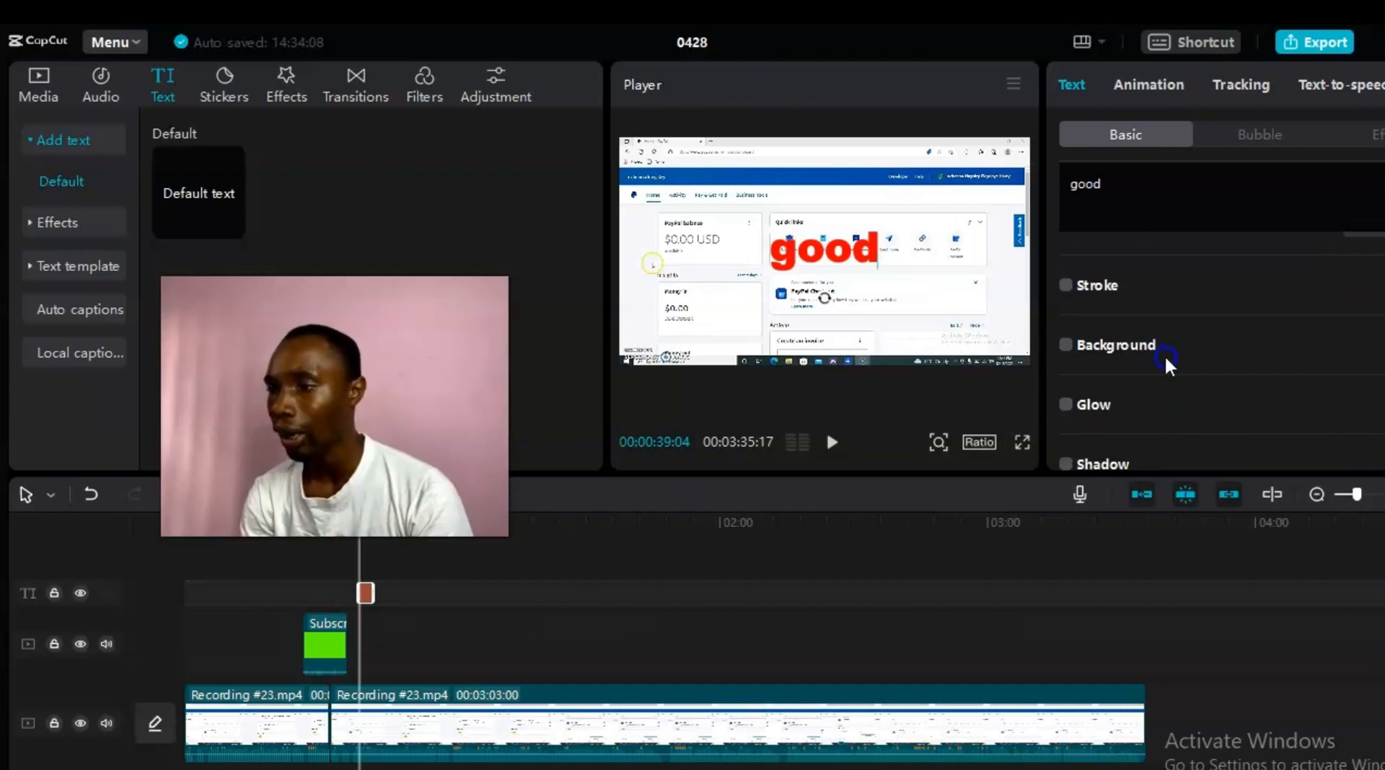
pyautogui.click(1066, 345)
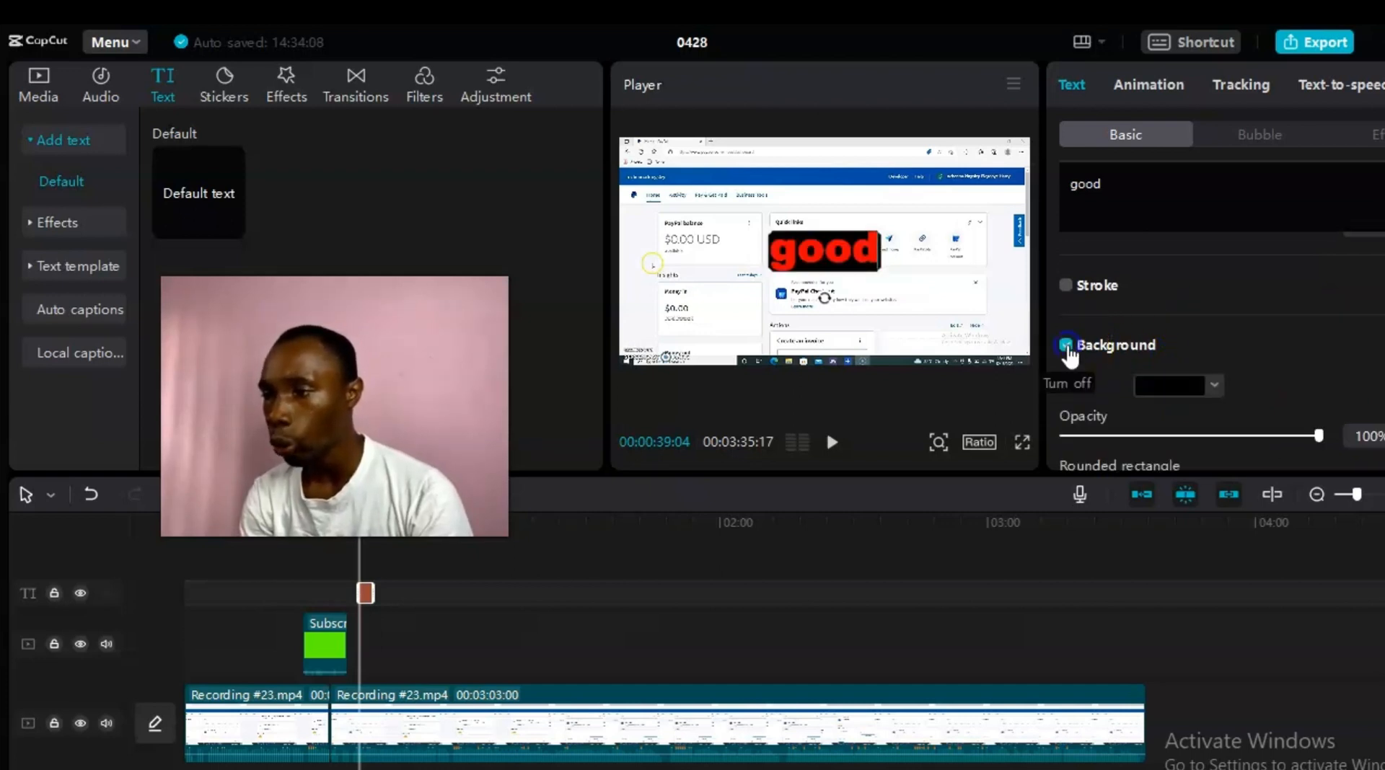
pyautogui.click(1067, 346)
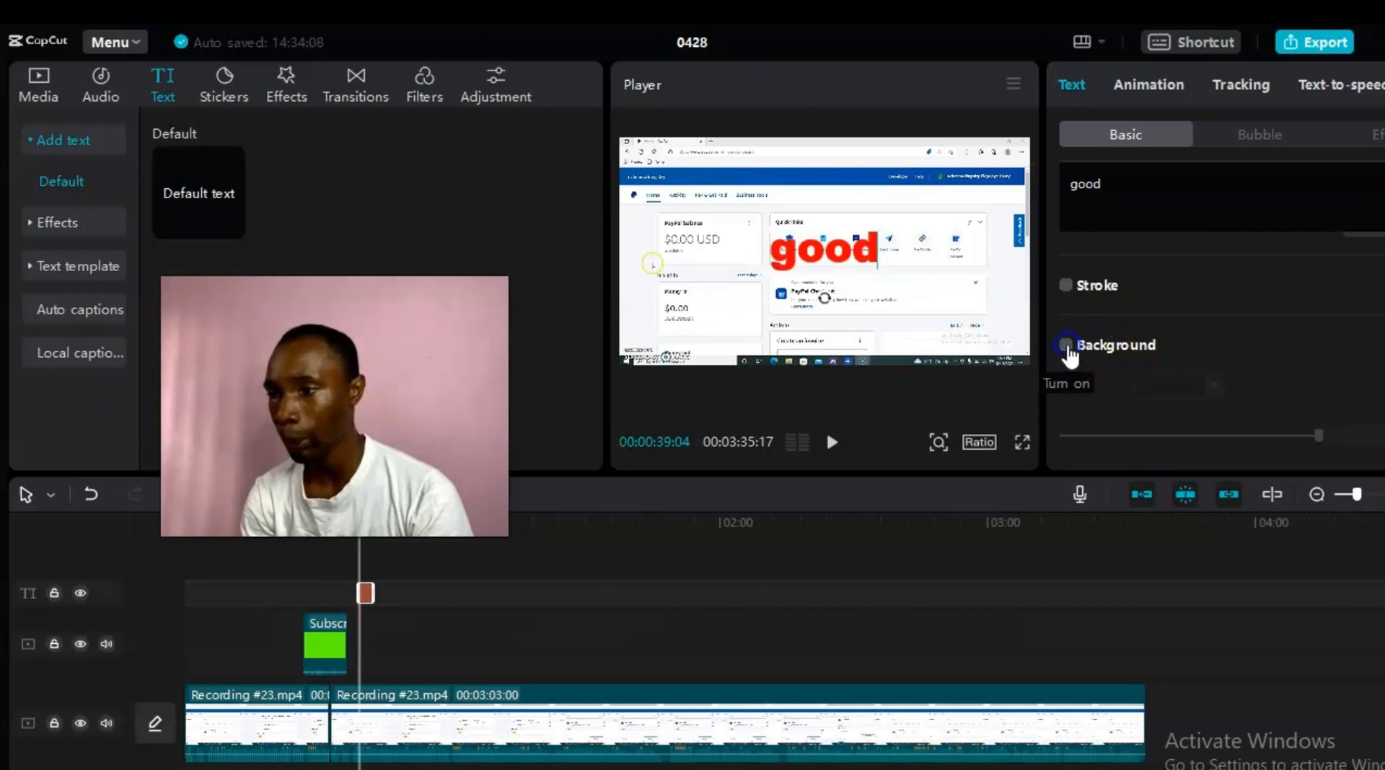
pyautogui.scroll(10, 1066, 345)
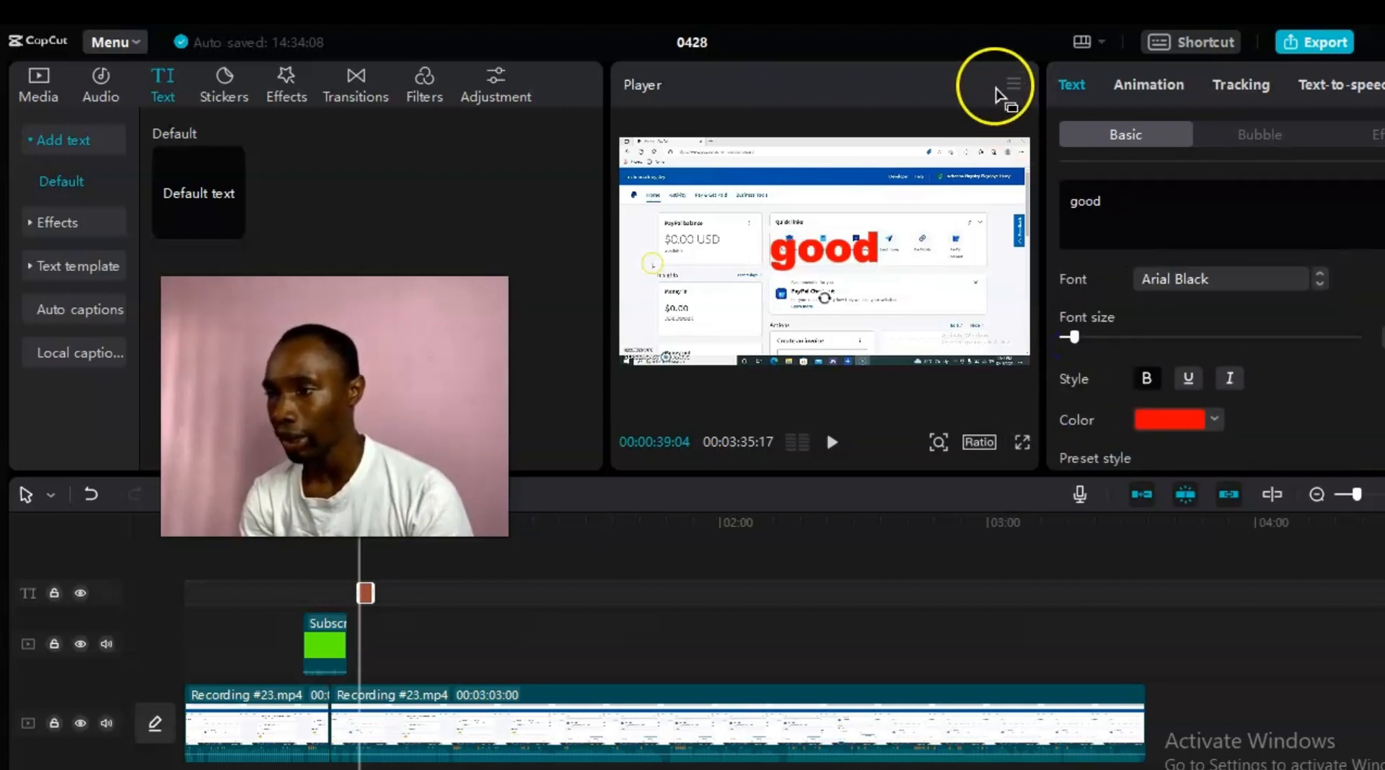
pyautogui.click(1140, 80)
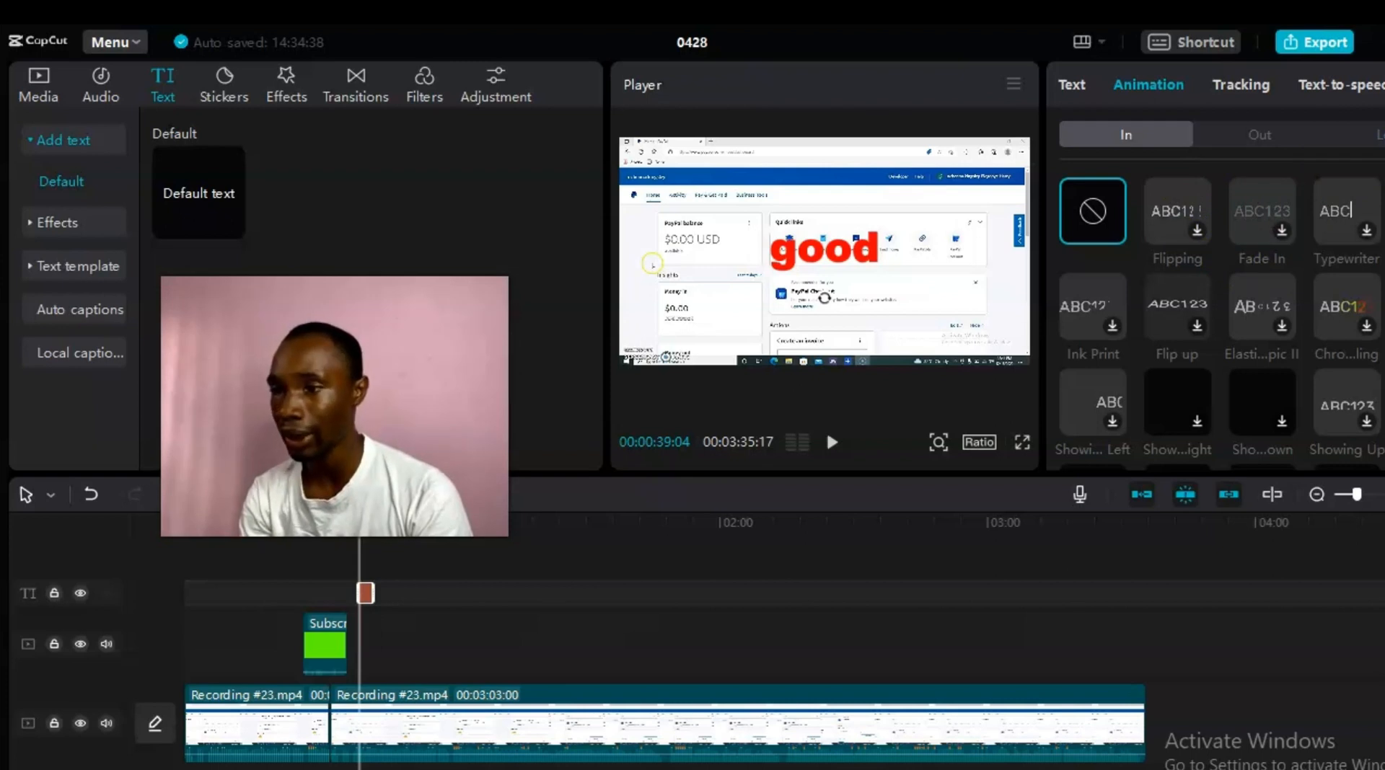
pyautogui.click(1378, 135)
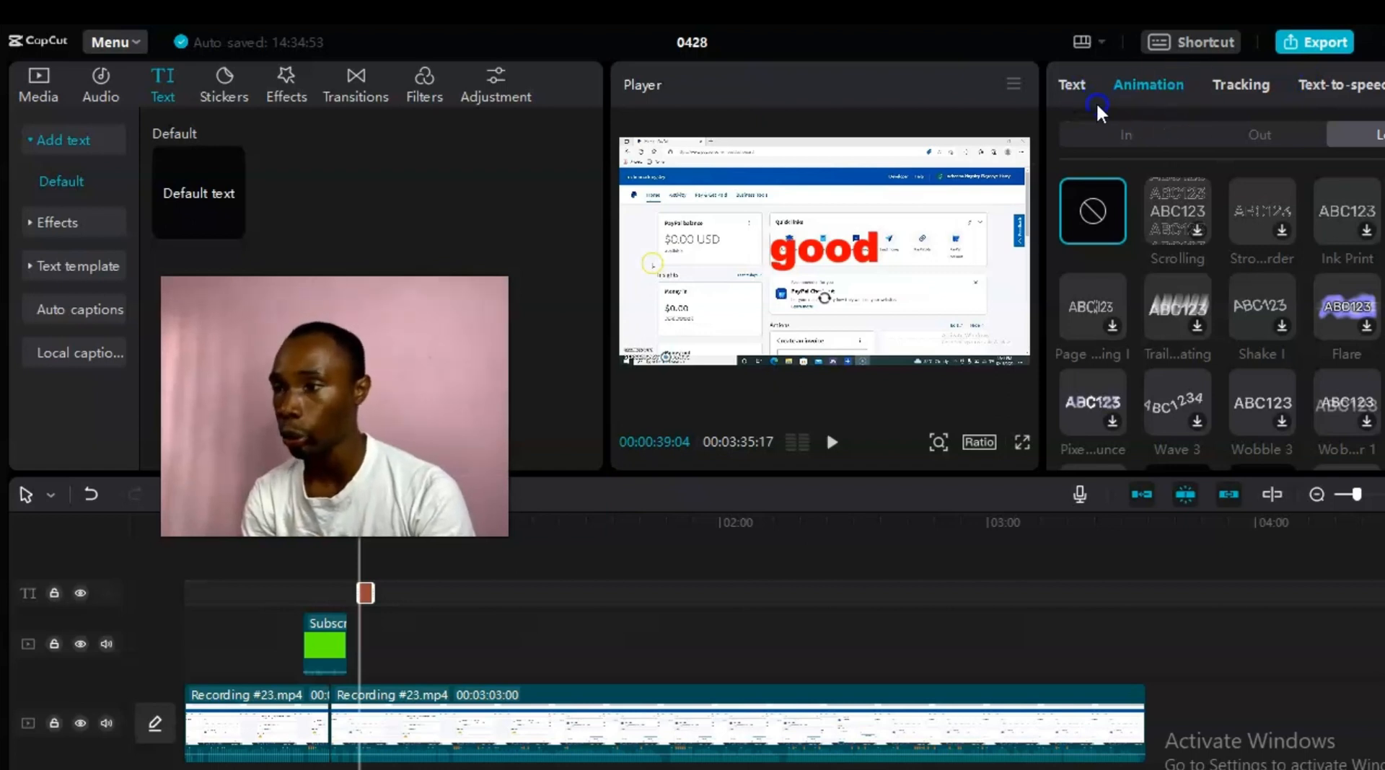
pyautogui.click(1062, 80)
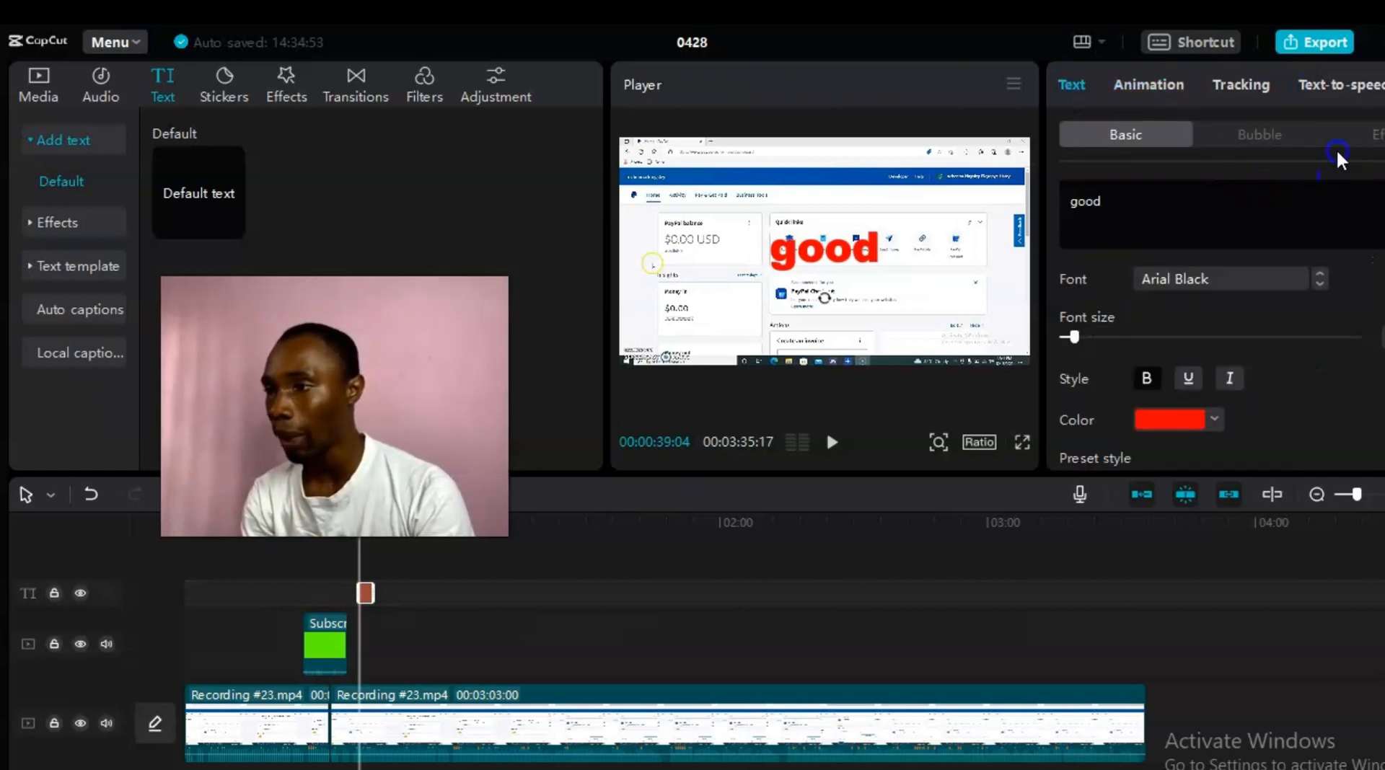
# Step: Try the yellow ART text effect on the good title while browsing effect presets
pyautogui.click(1356, 134)
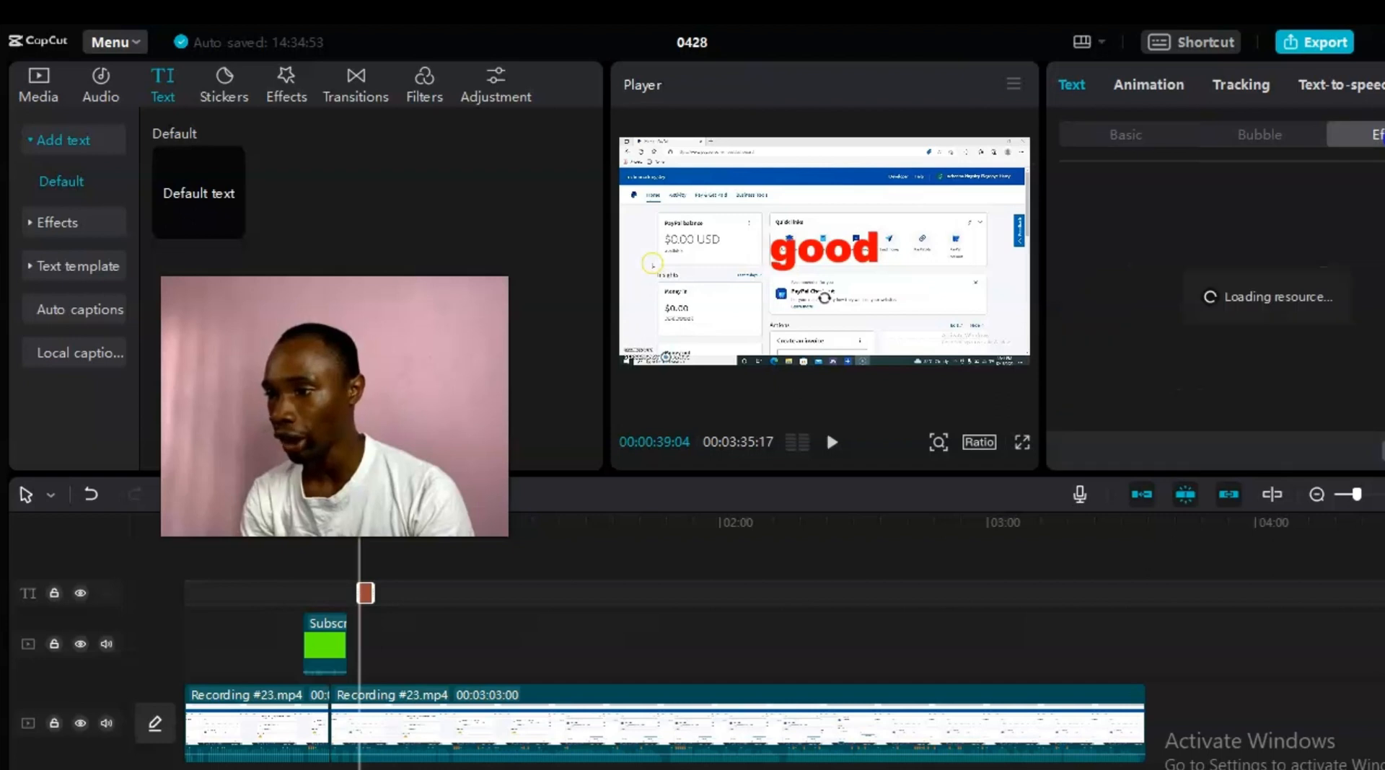
pyautogui.click(1252, 301)
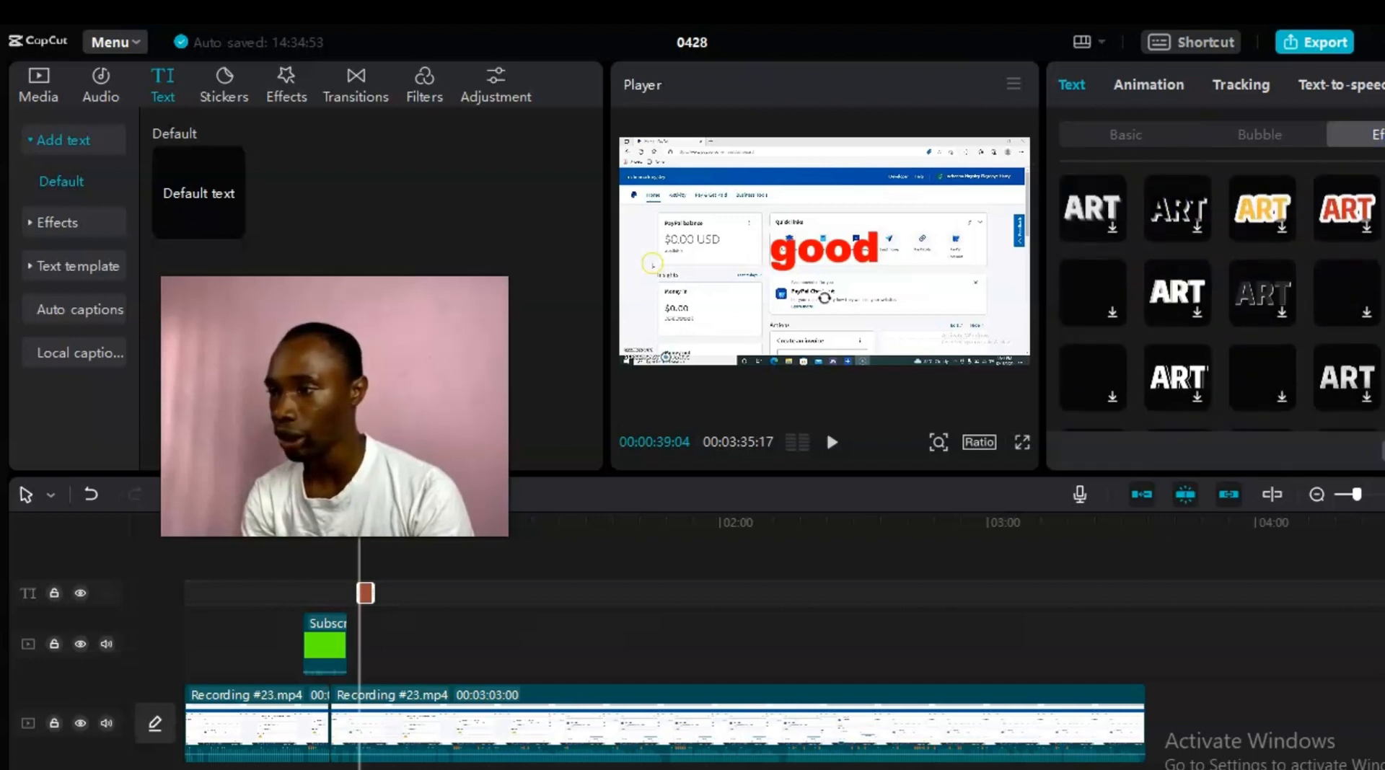
pyautogui.scroll(-3, 1219, 297)
pyautogui.scroll(-3, 1219, 294)
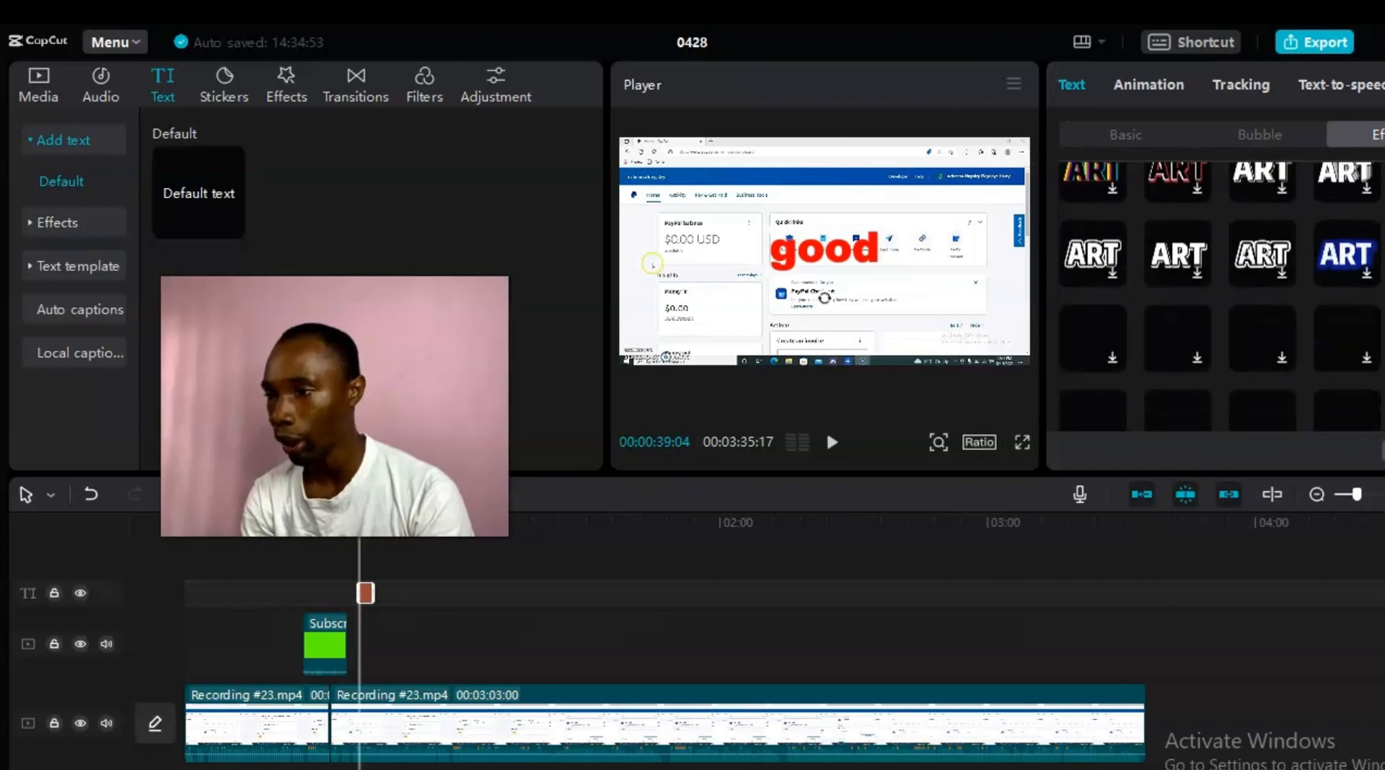
pyautogui.scroll(-3, 1219, 295)
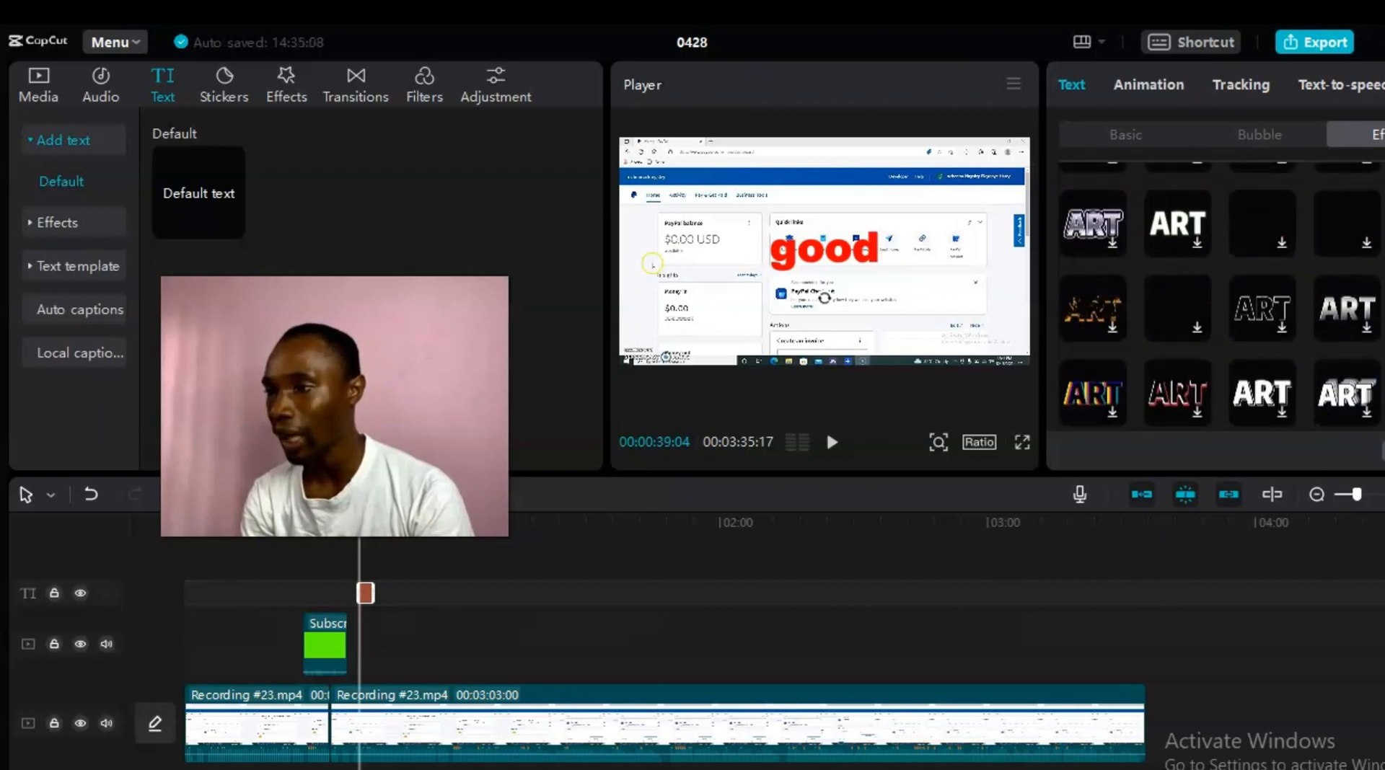
pyautogui.scroll(-5, 1219, 295)
pyautogui.scroll(6, 1219, 296)
pyautogui.scroll(5, 1219, 296)
pyautogui.scroll(-5, 1219, 296)
pyautogui.scroll(-5, 1219, 296)
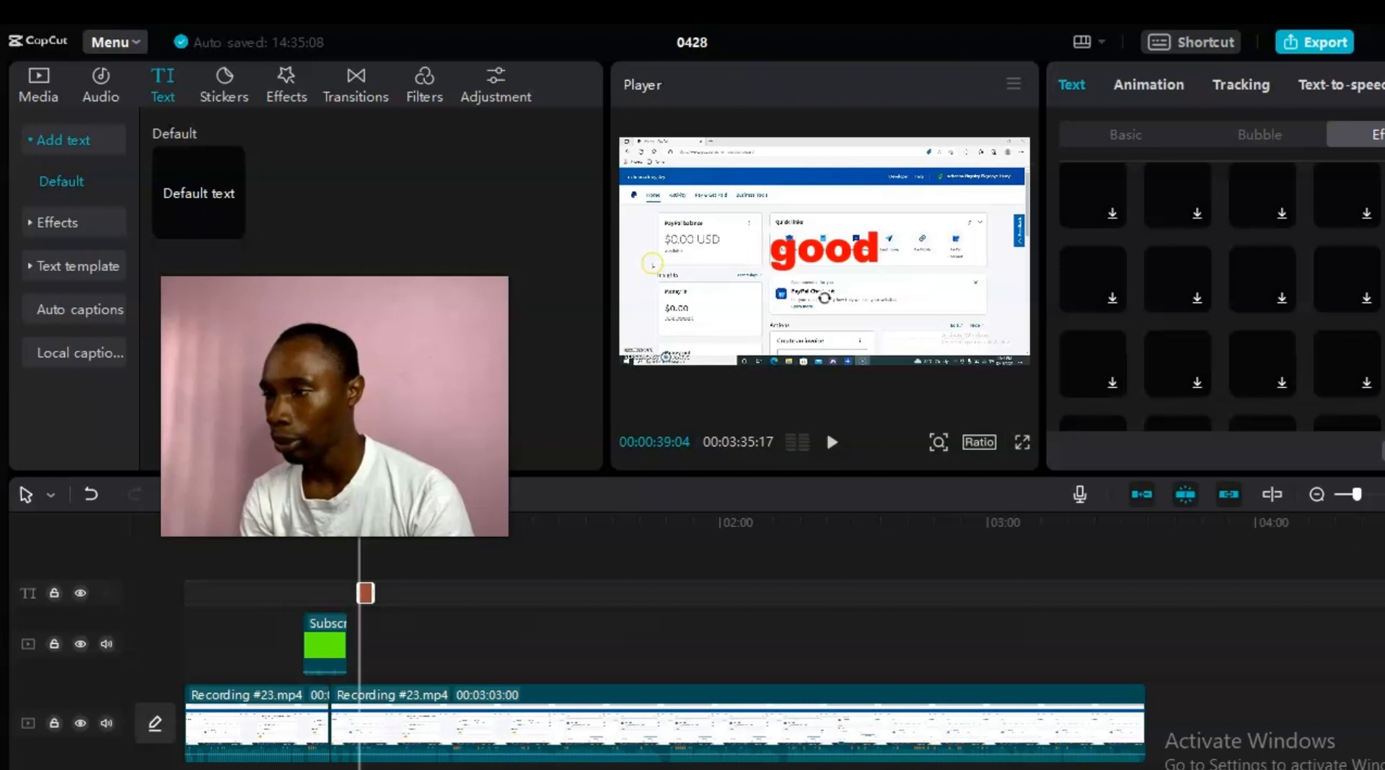
# Step: Apply the red ART effect style to the good title instead
pyautogui.scroll(2, 1219, 296)
pyautogui.scroll(-2, 1220, 296)
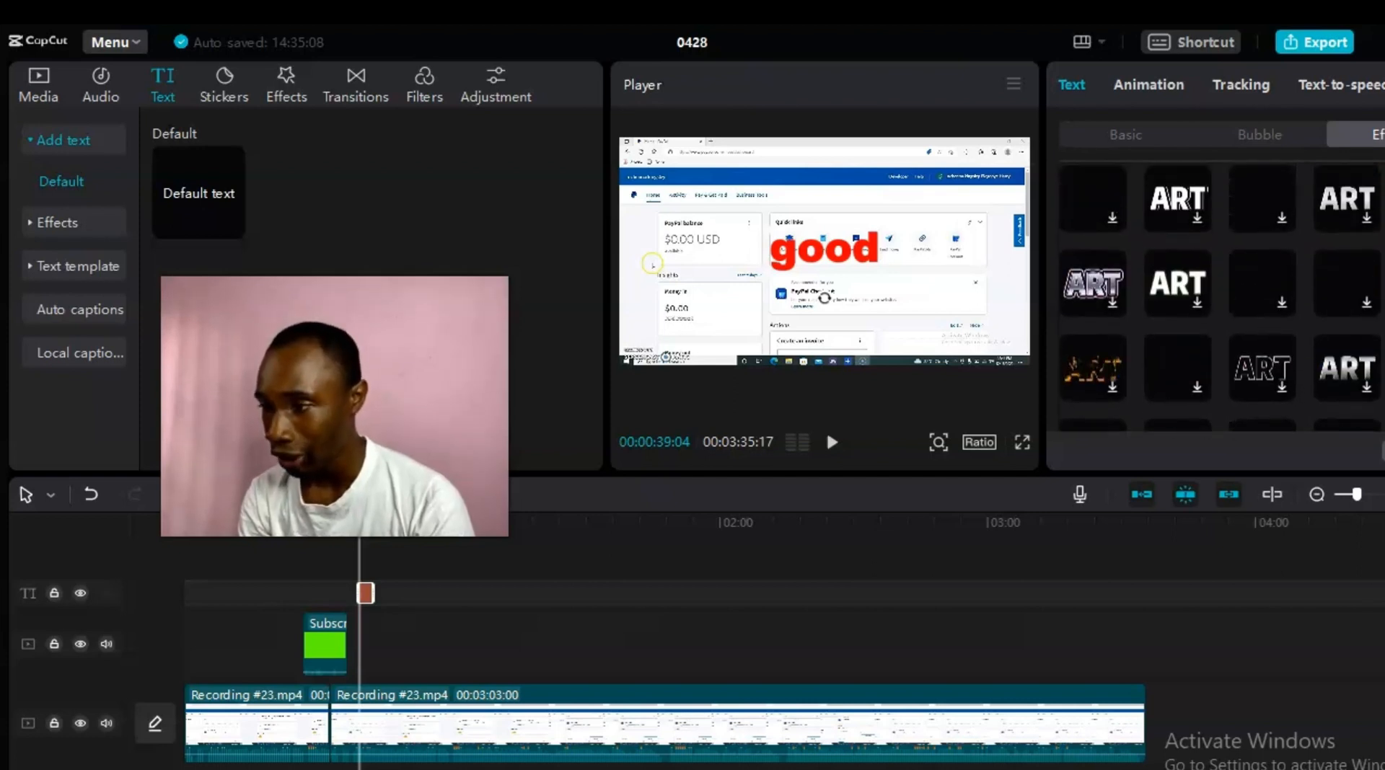
pyautogui.scroll(-1, 1219, 296)
pyautogui.scroll(-3, 1219, 295)
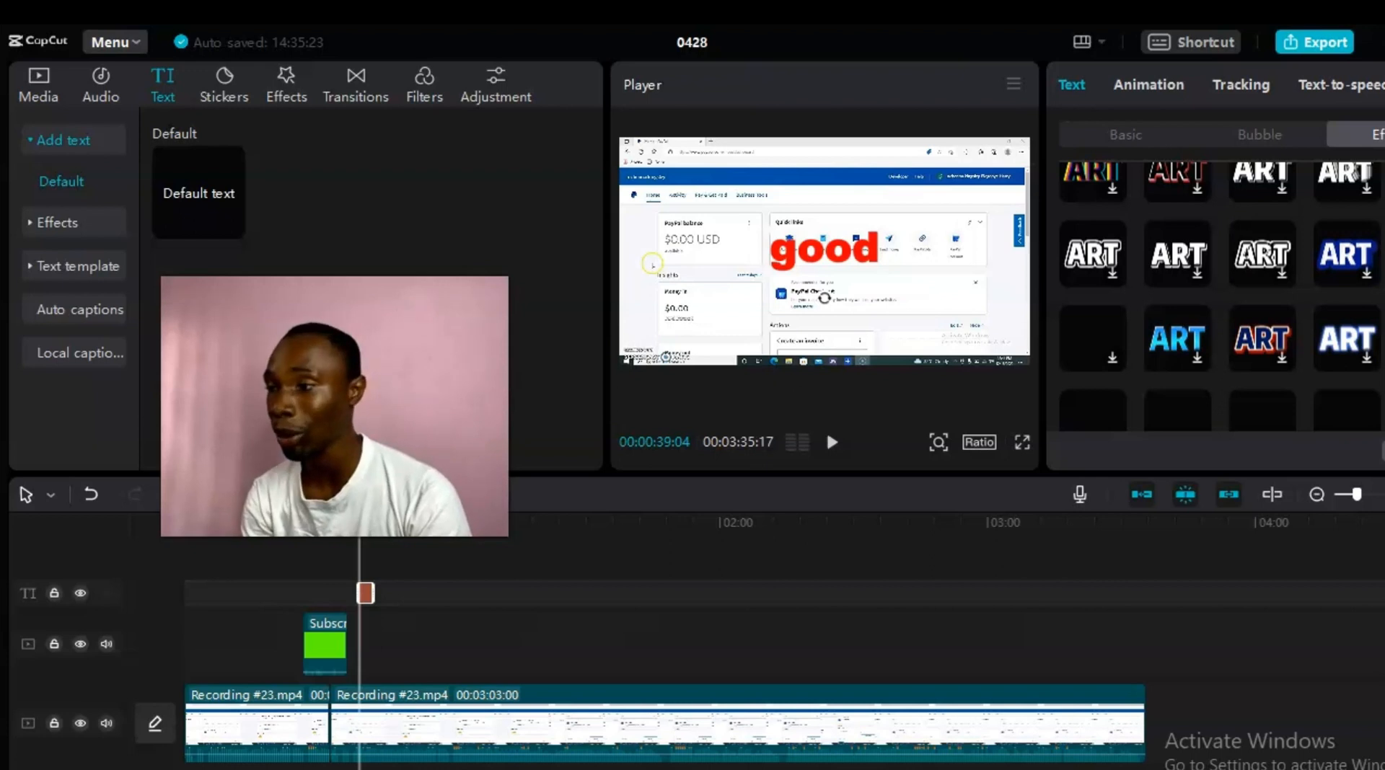
pyautogui.scroll(4, 1219, 296)
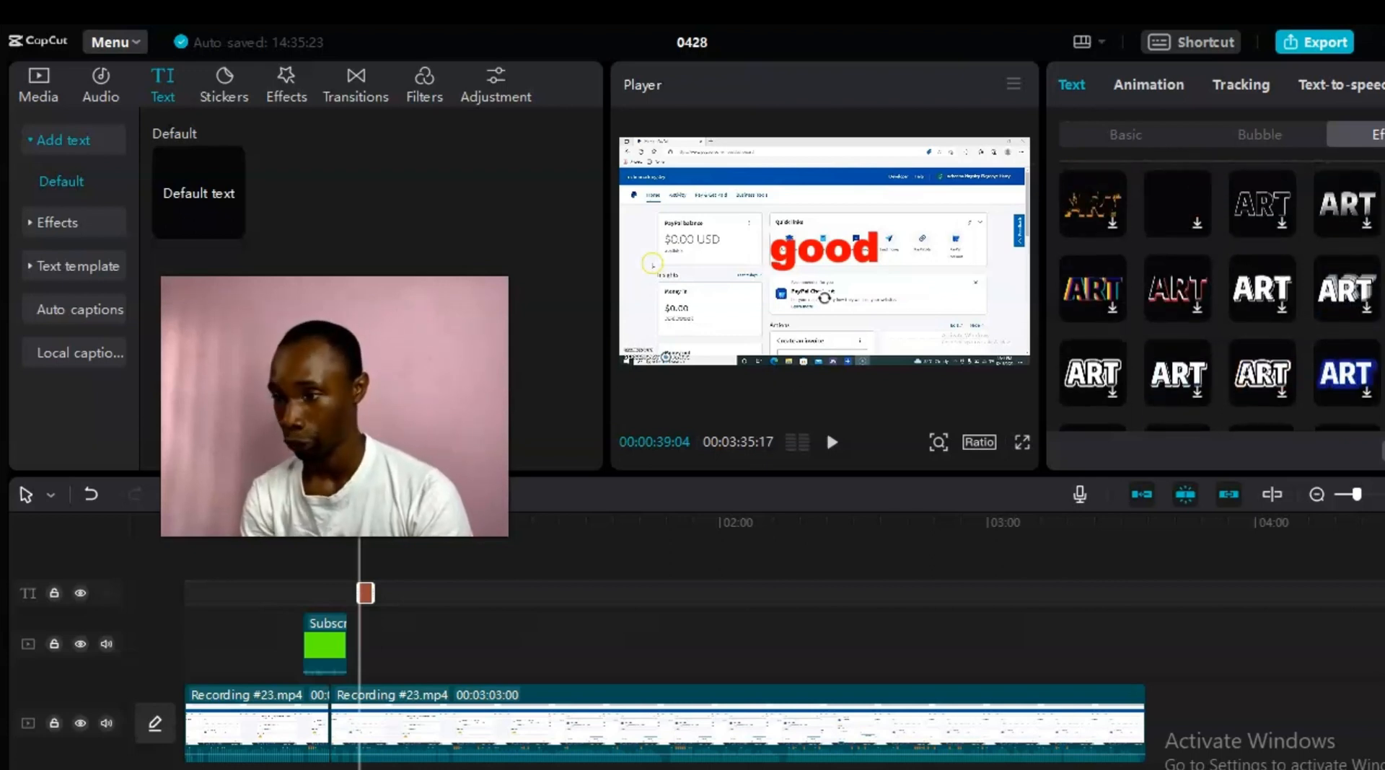
pyautogui.scroll(2, 1219, 295)
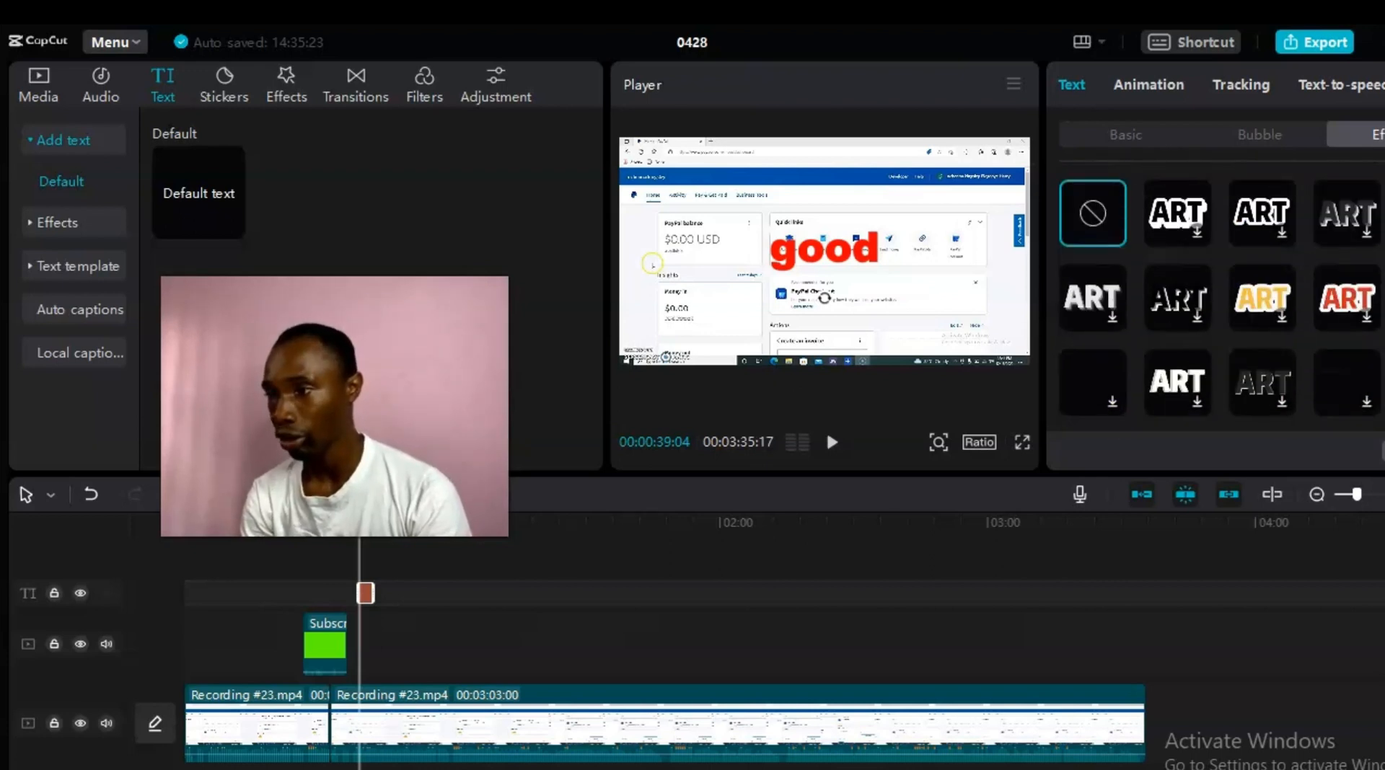
pyautogui.click(1360, 306)
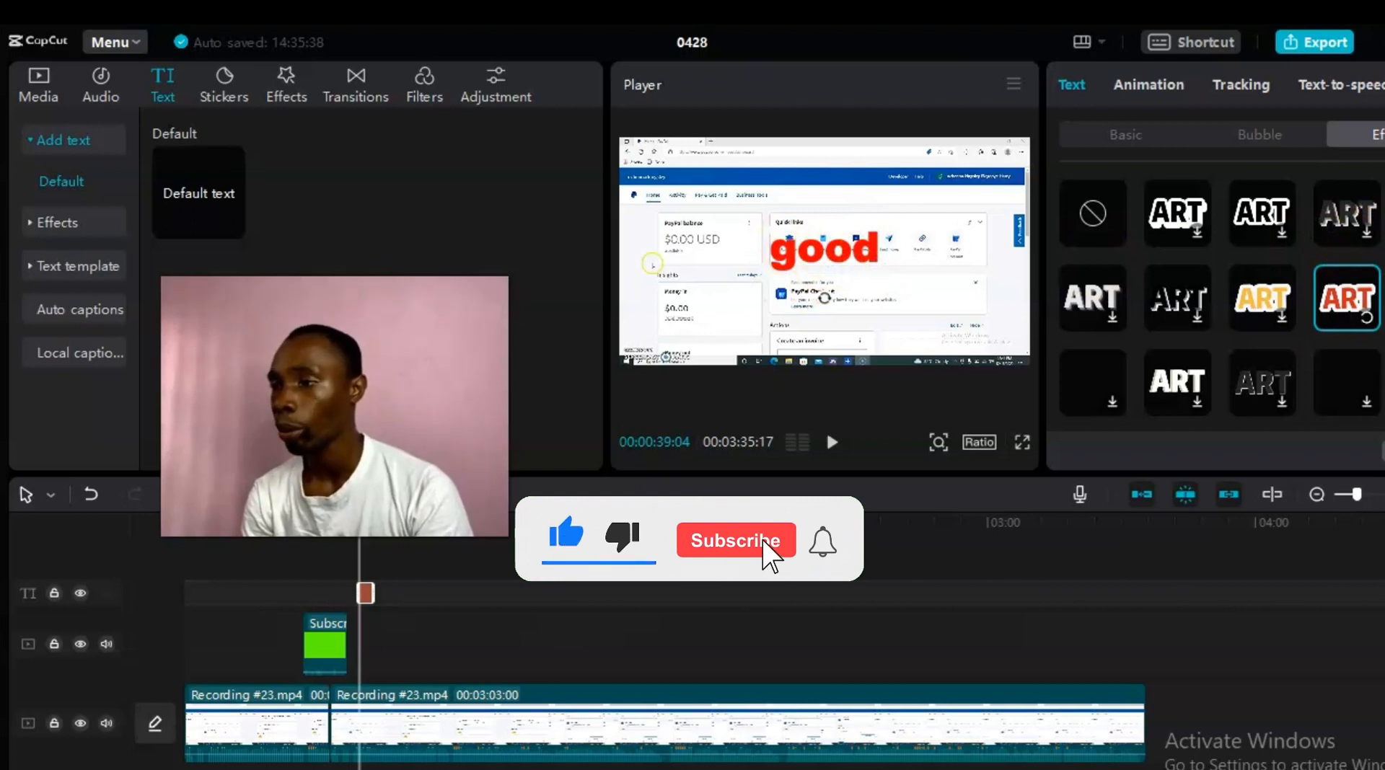
pyautogui.scroll(-3, 1219, 296)
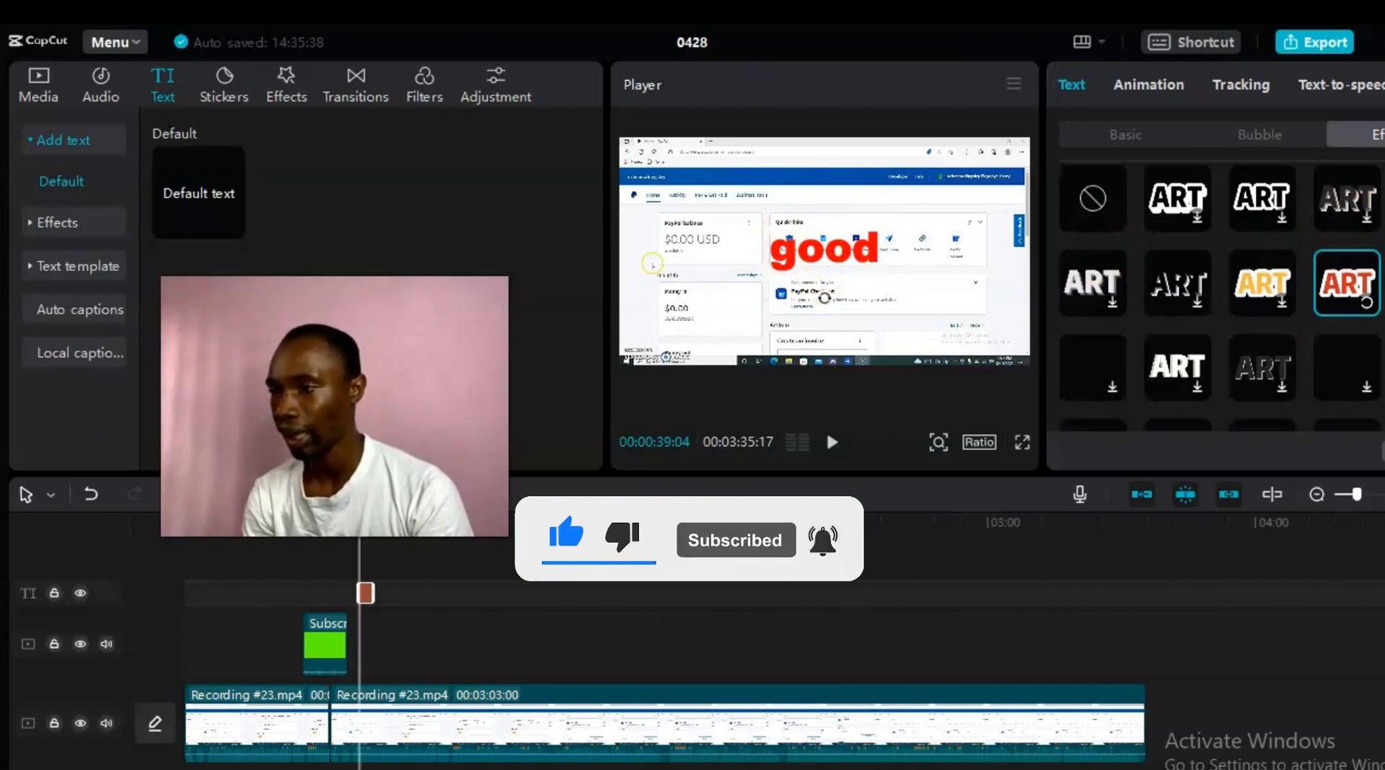
pyautogui.scroll(-2, 1228, 324)
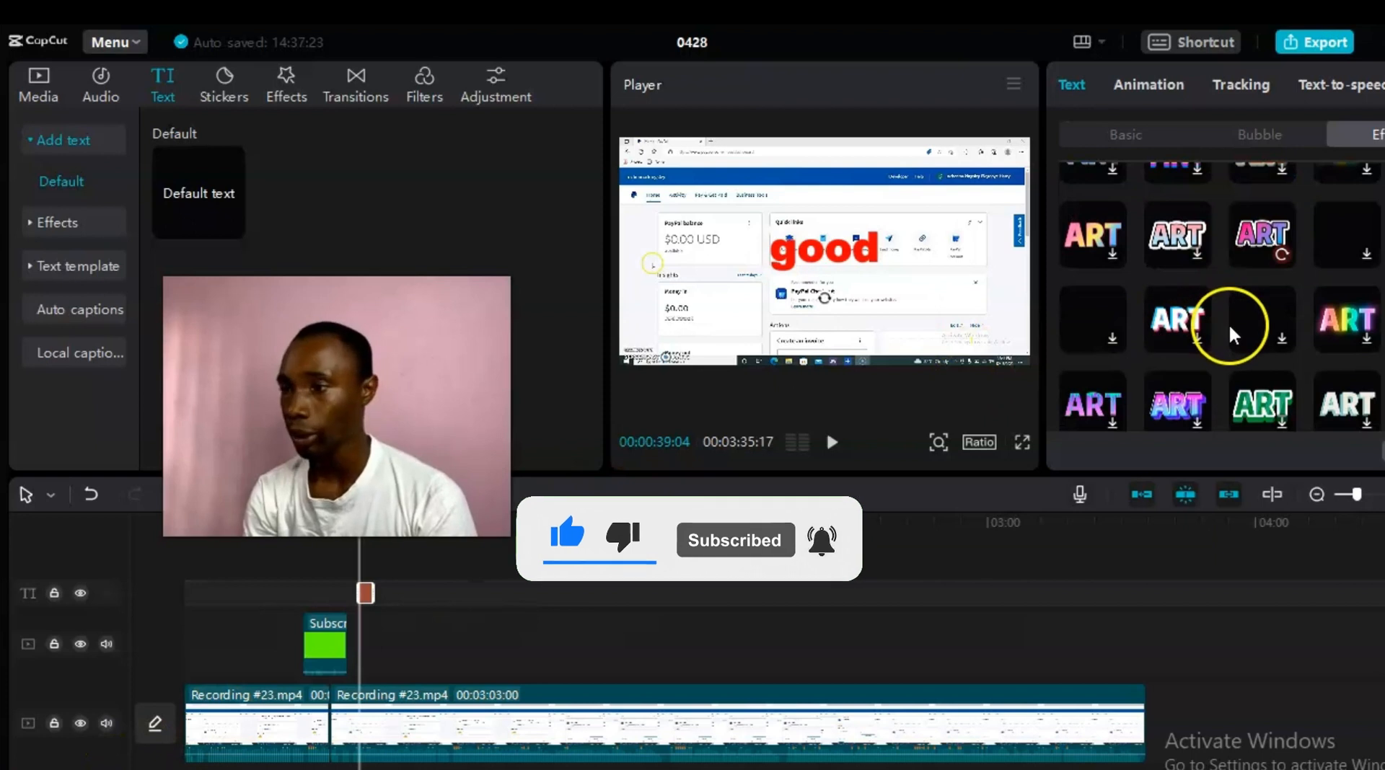
pyautogui.scroll(-4, 1220, 296)
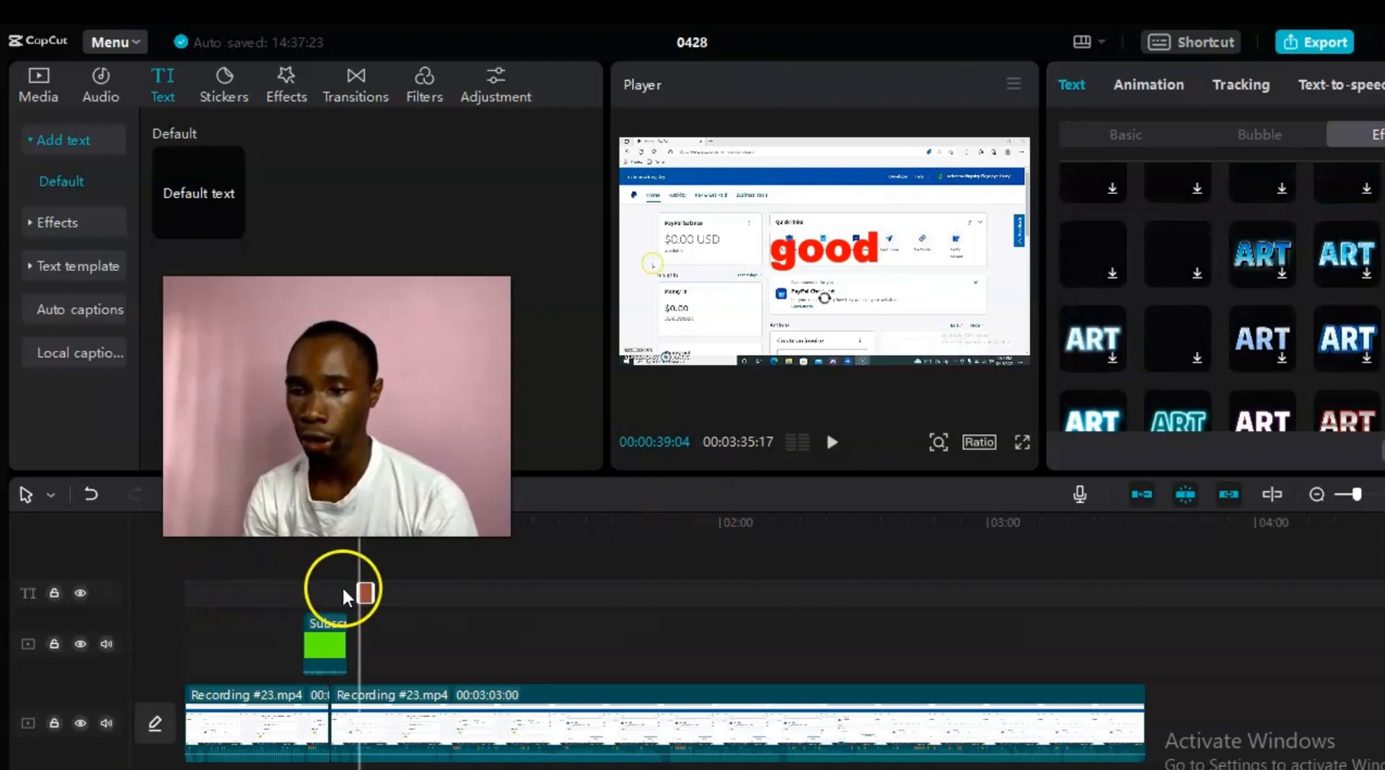
# Step: Select the green Subscribe overlay, preview it at 00:00:32:17, and copy the clip
pyautogui.click(316, 655)
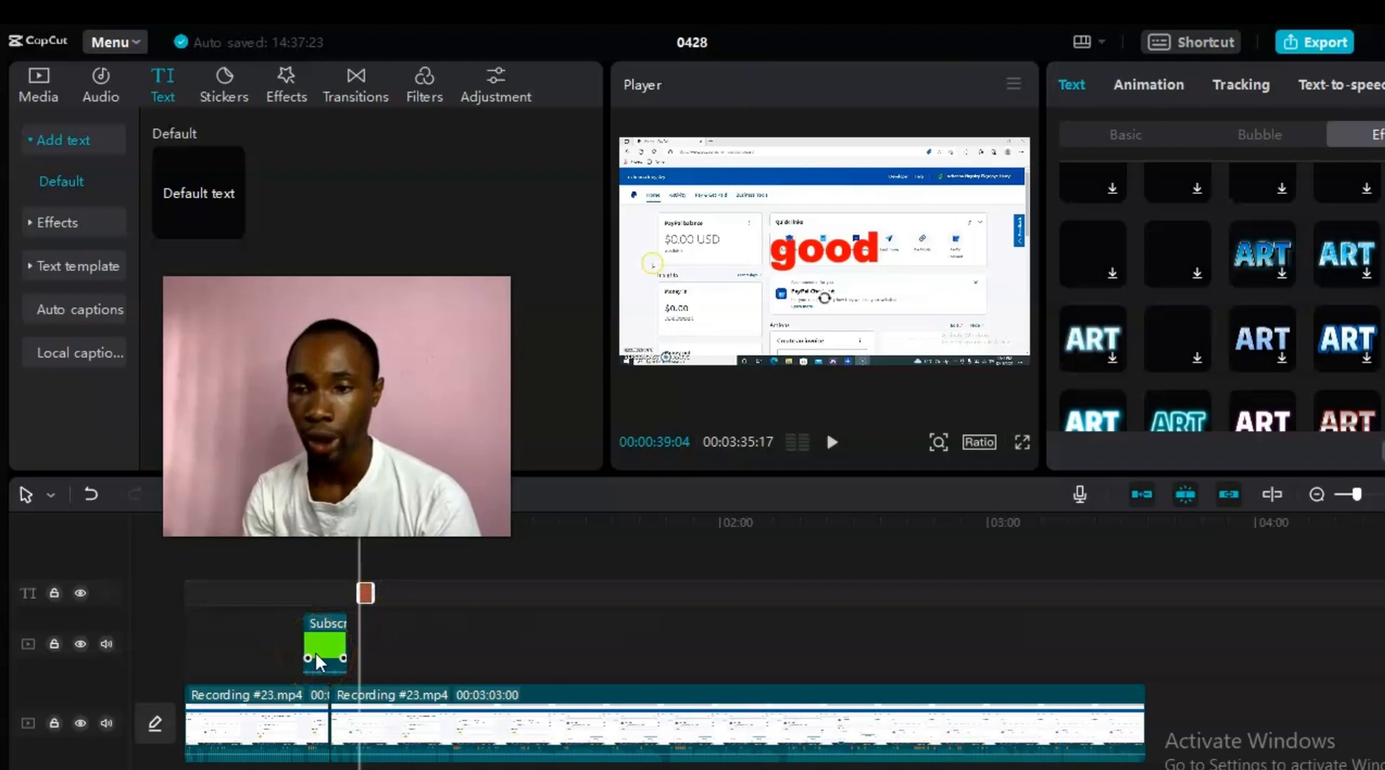
pyautogui.click(316, 644)
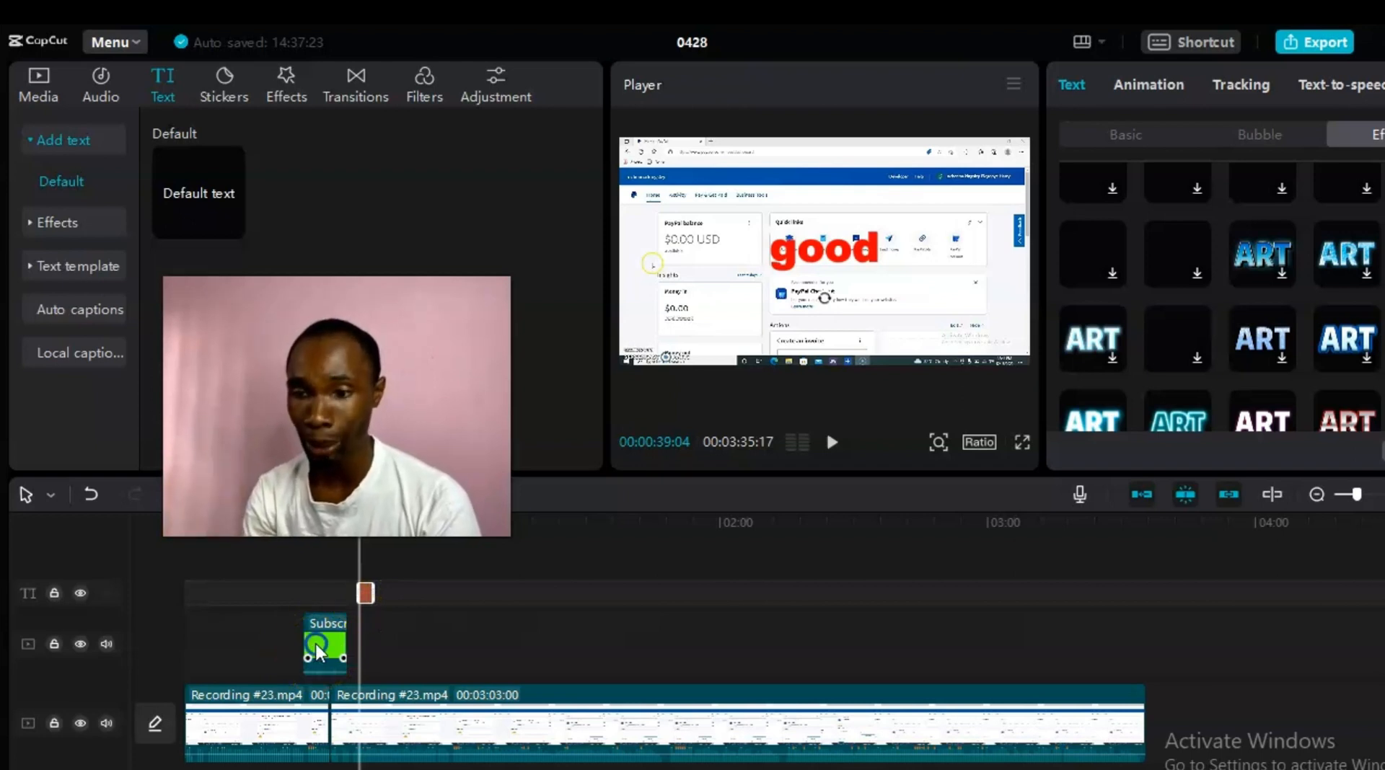
pyautogui.click(316, 649)
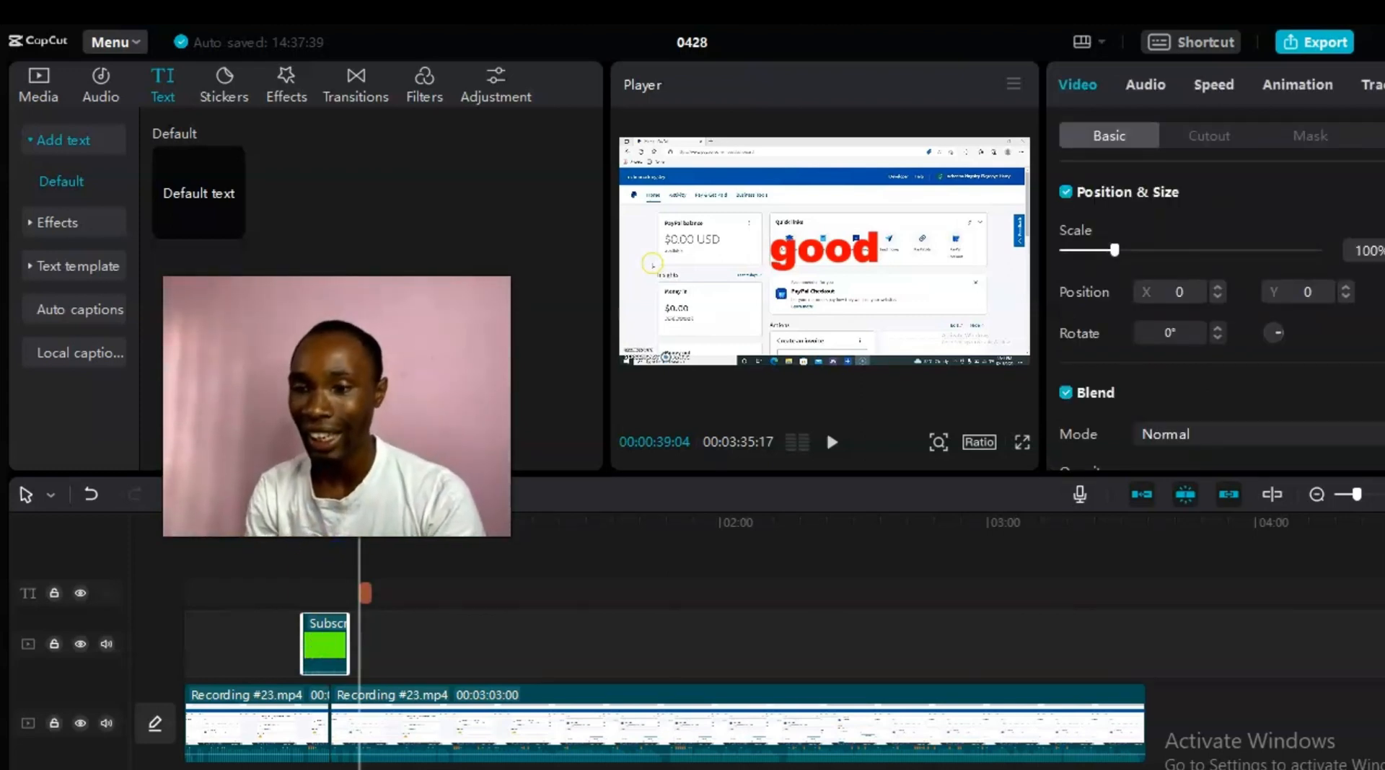
pyautogui.moveTo(362, 555); pyautogui.dragTo(333, 555)
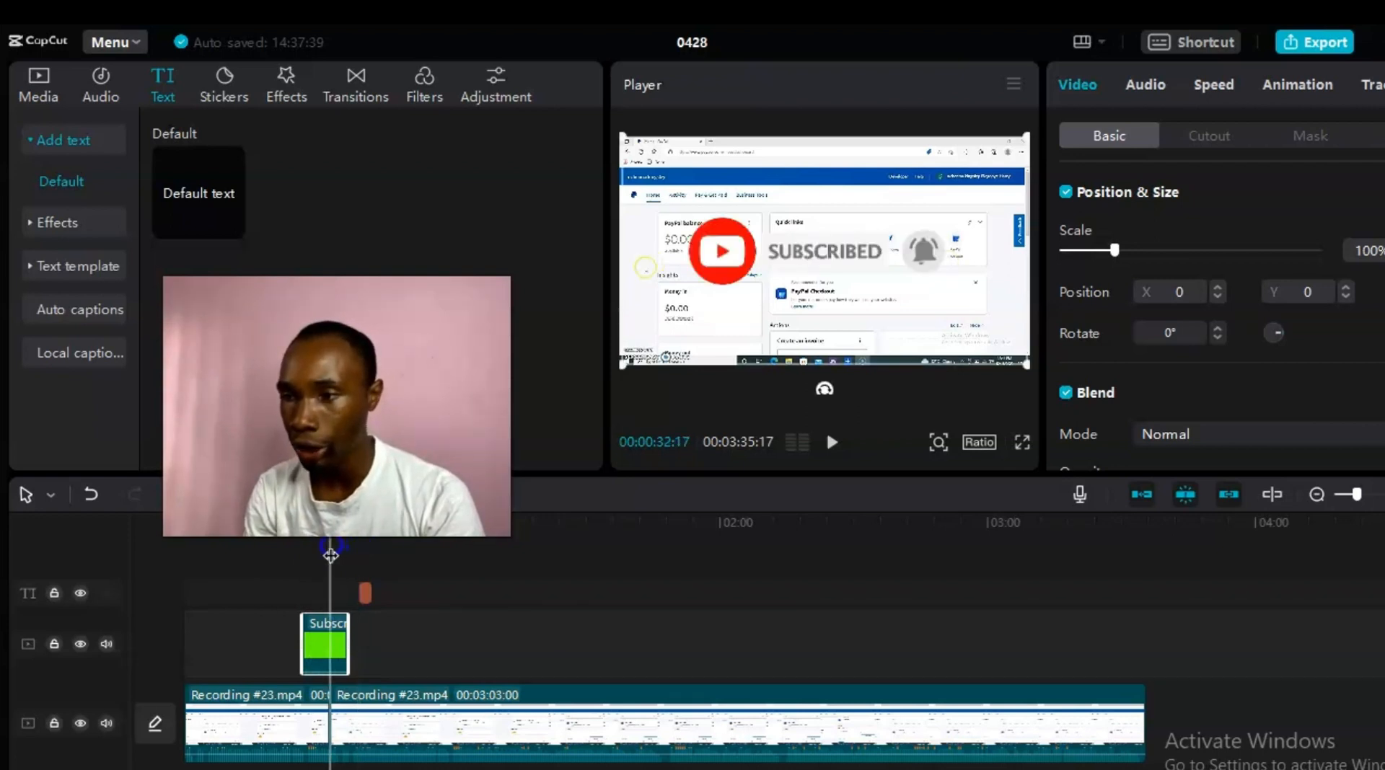
pyautogui.rightClick(318, 659)
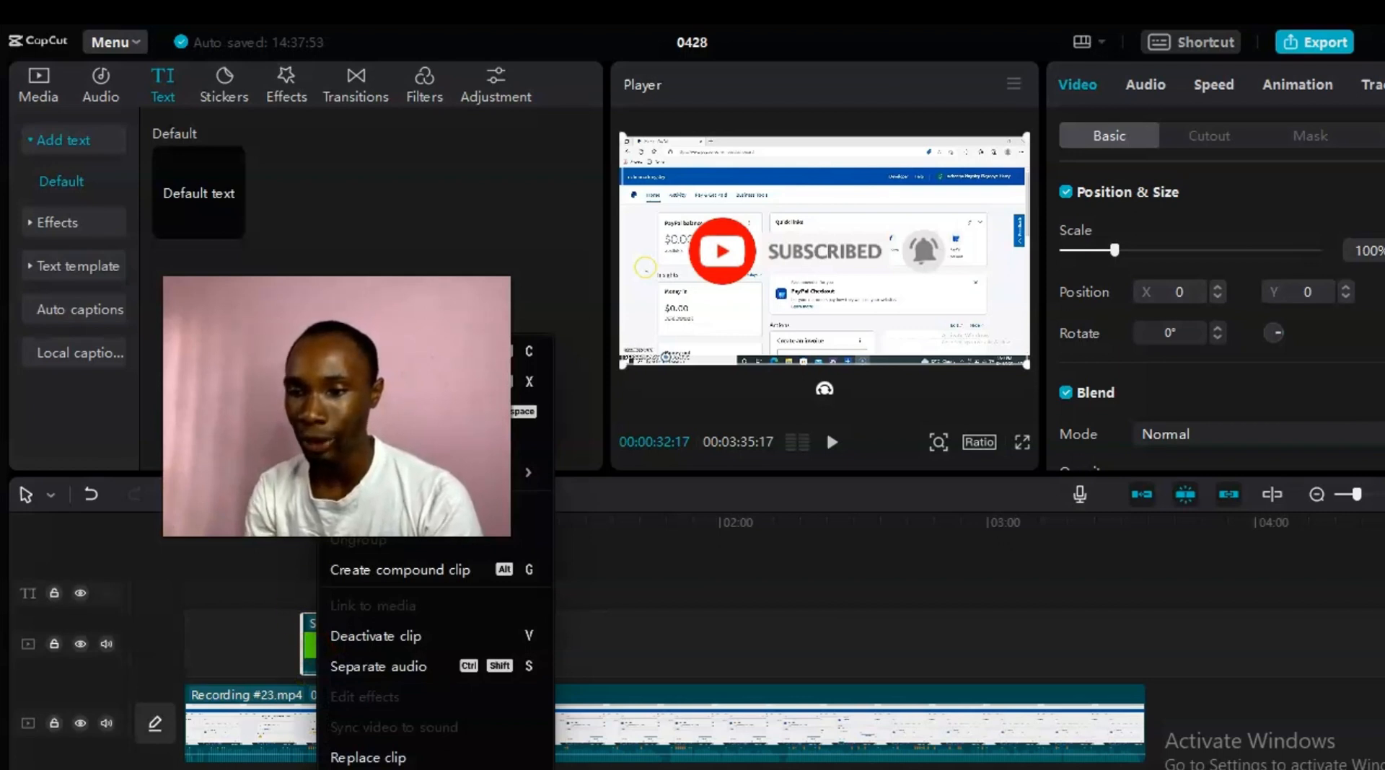
pyautogui.click(370, 363)
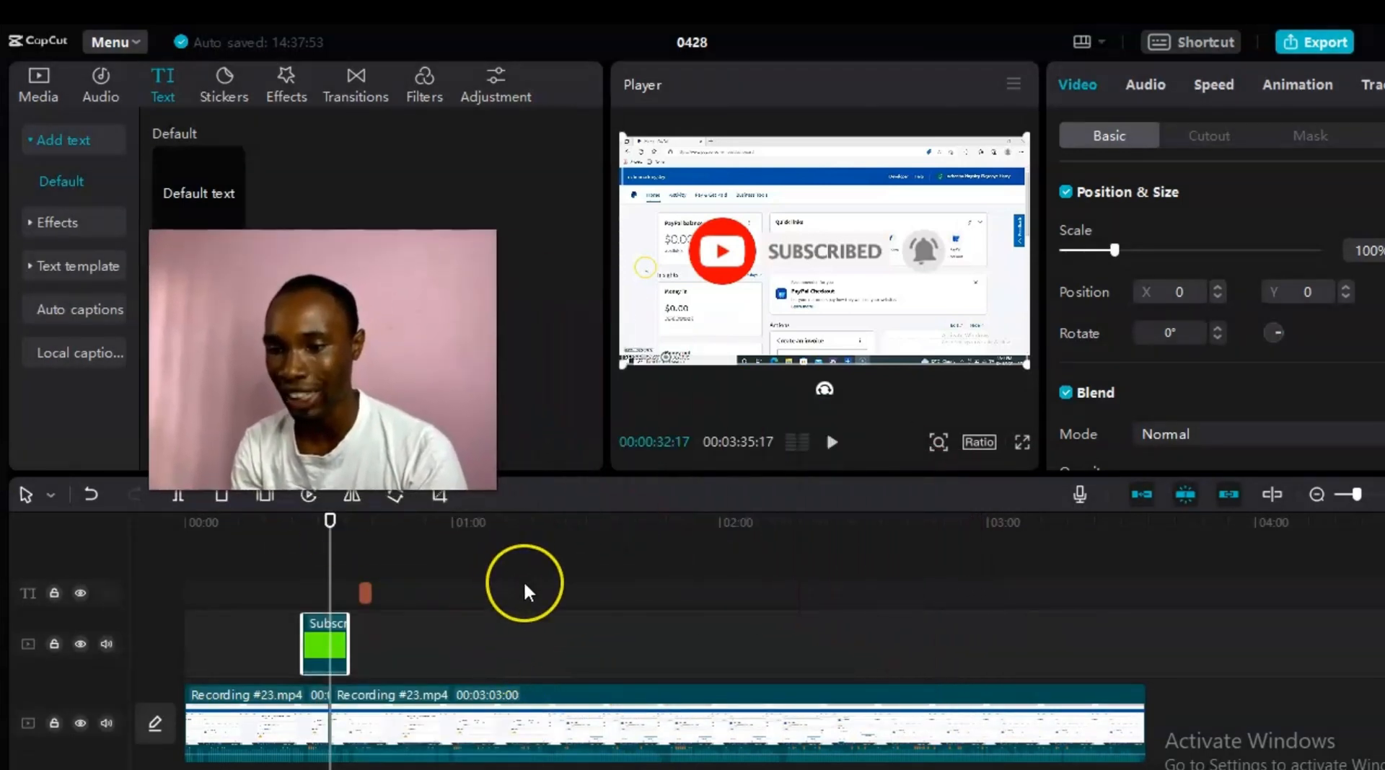
# Step: Paste Subscribe overlay copies on the overlay track at about 1:16 and 2:01
pyautogui.click(528, 638)
pyautogui.rightClick(528, 637)
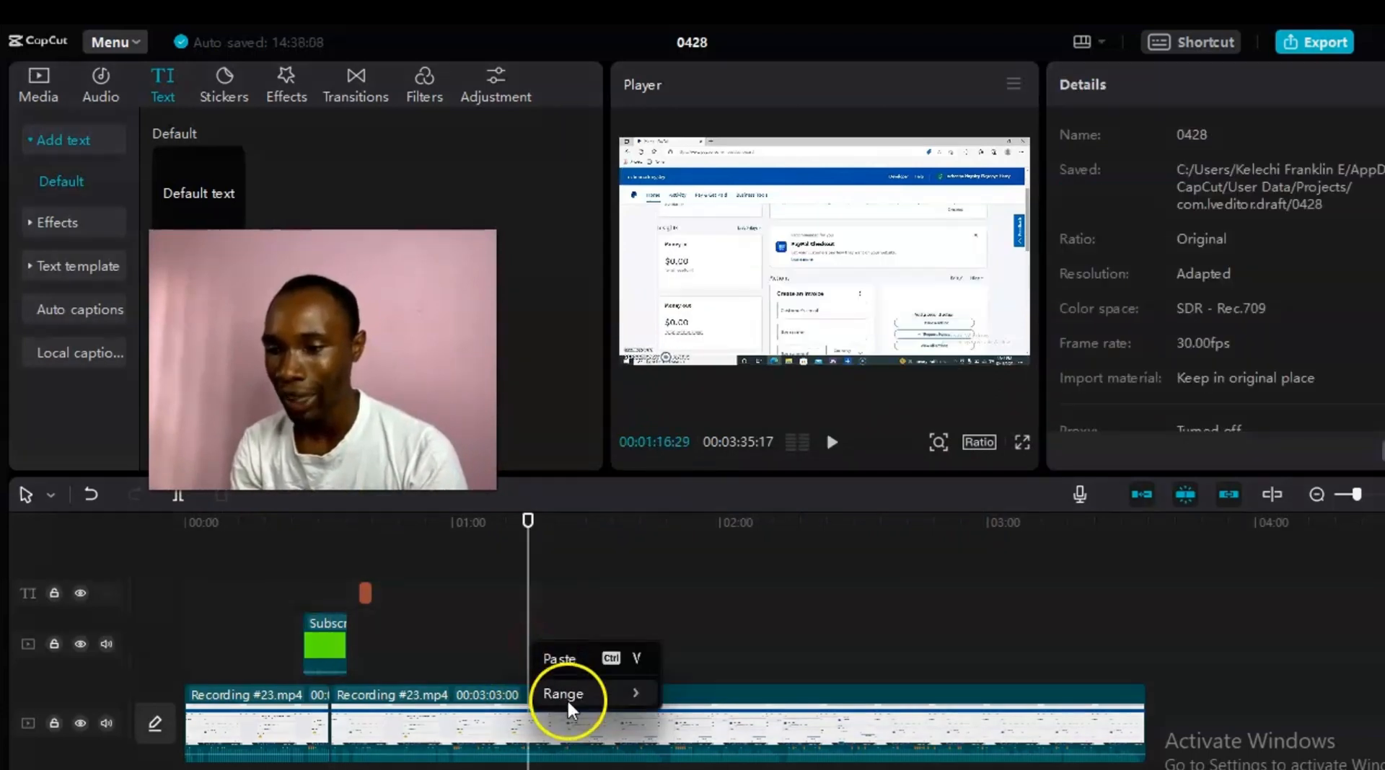
pyautogui.click(567, 665)
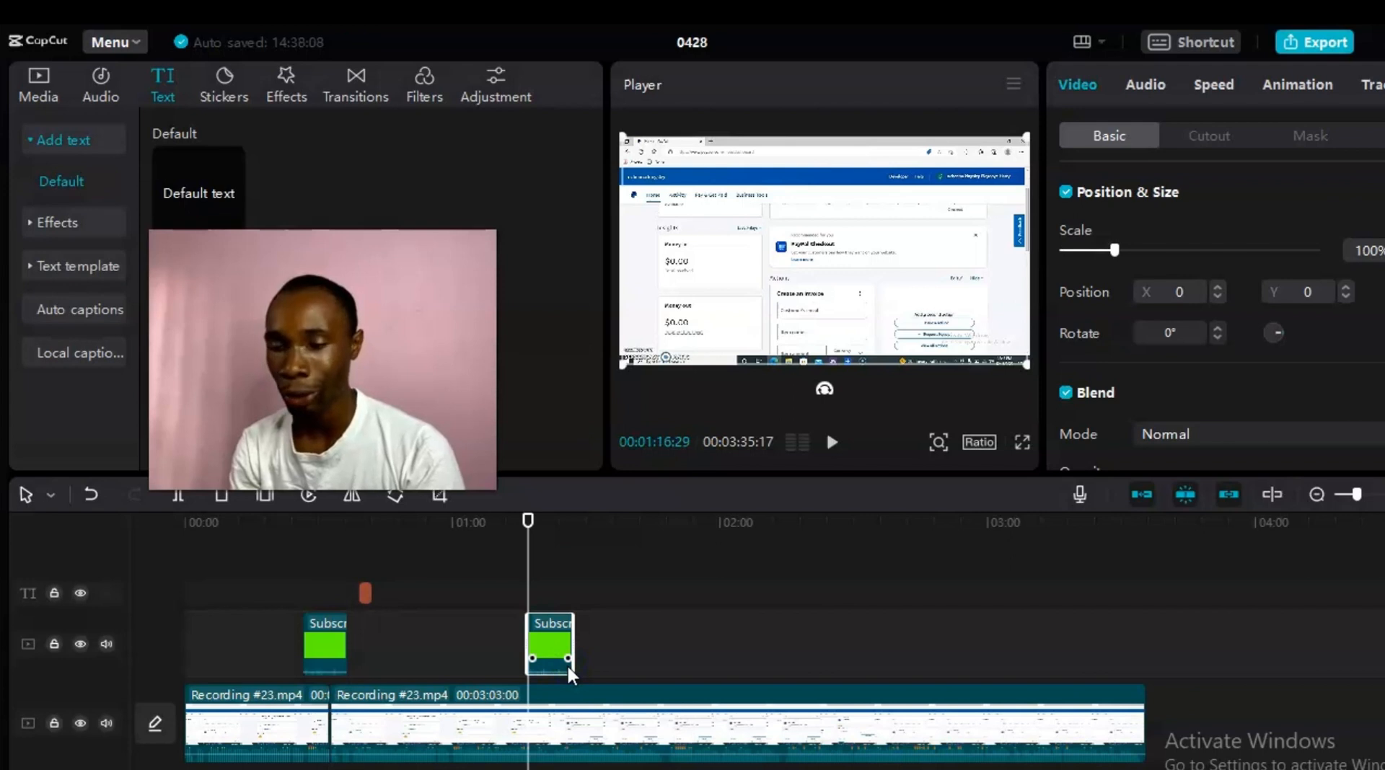
pyautogui.click(725, 625)
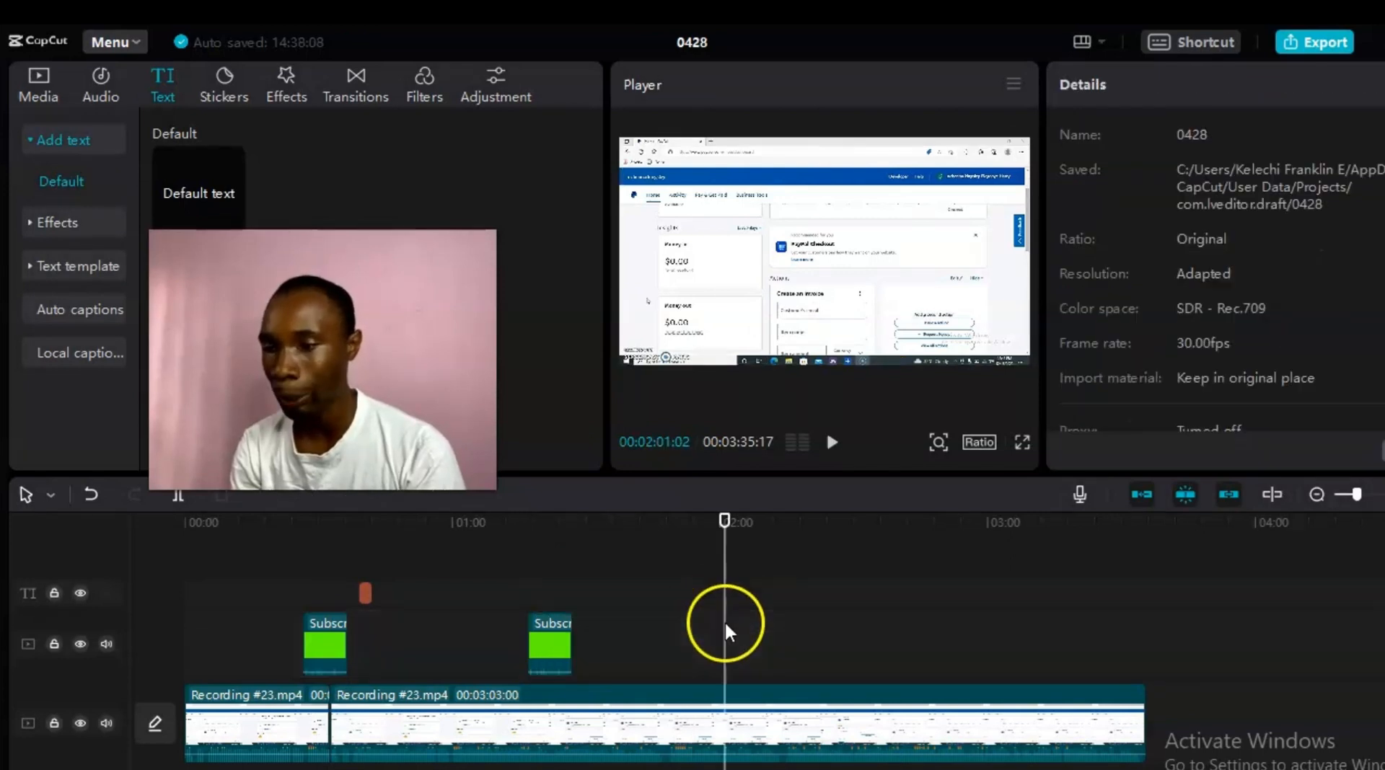
pyautogui.rightClick(725, 625)
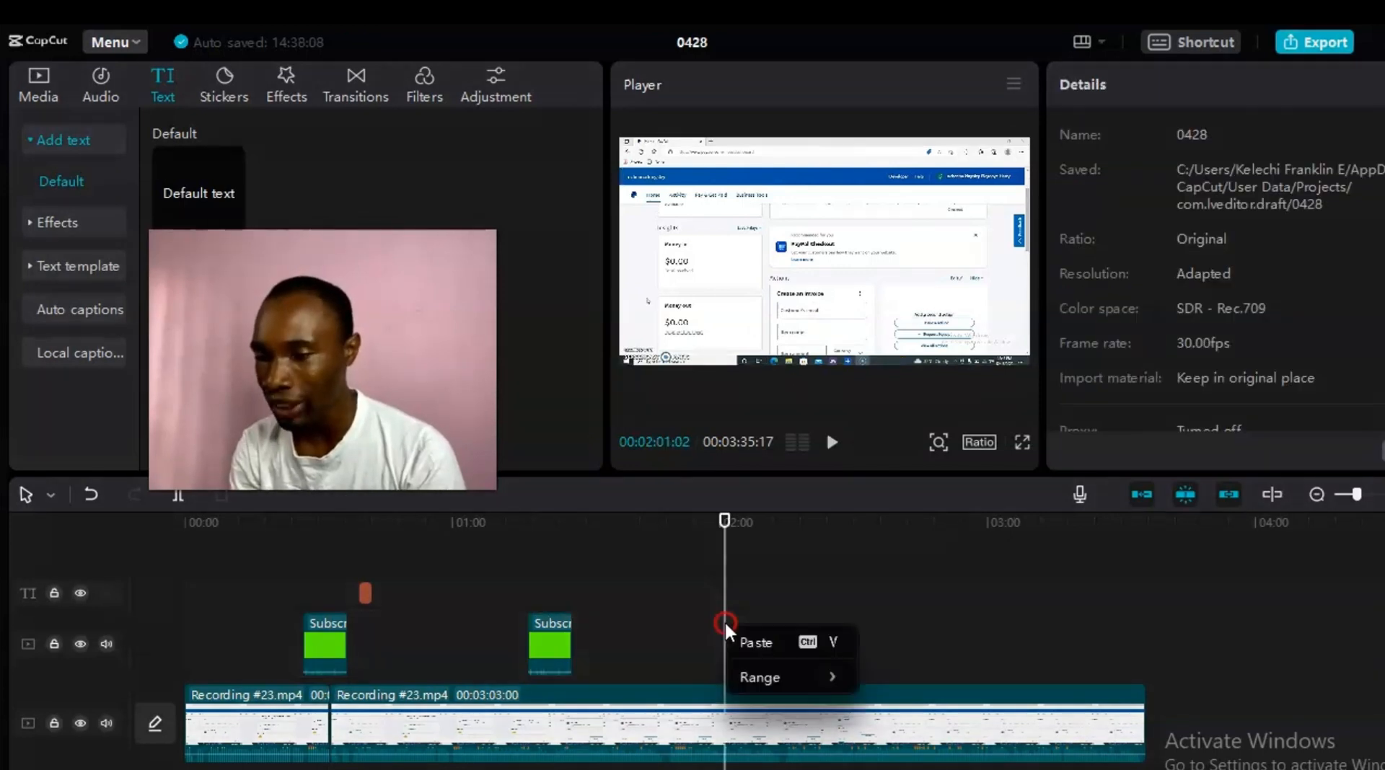
pyautogui.click(773, 650)
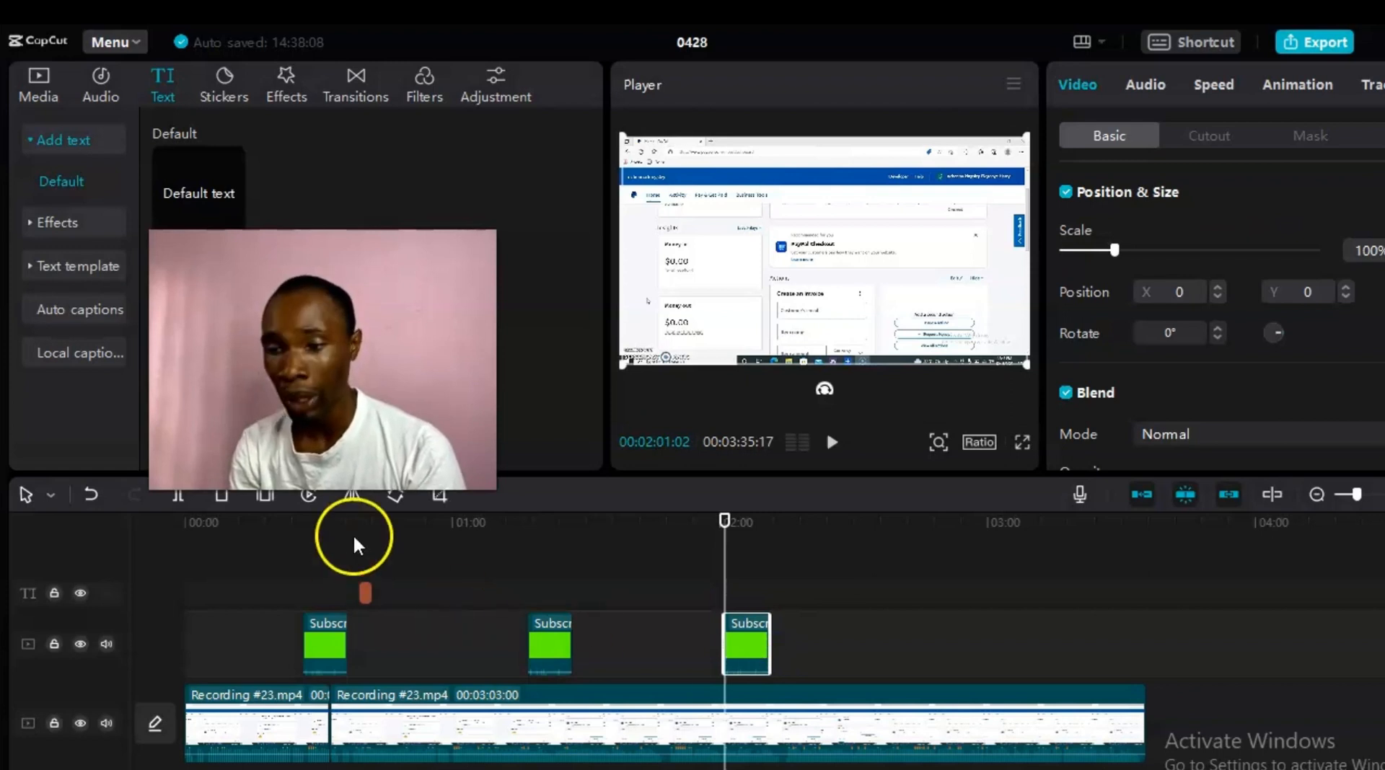
# Step: Copy the good title clip and paste a second copy on the text track near 1:02
pyautogui.click(363, 590)
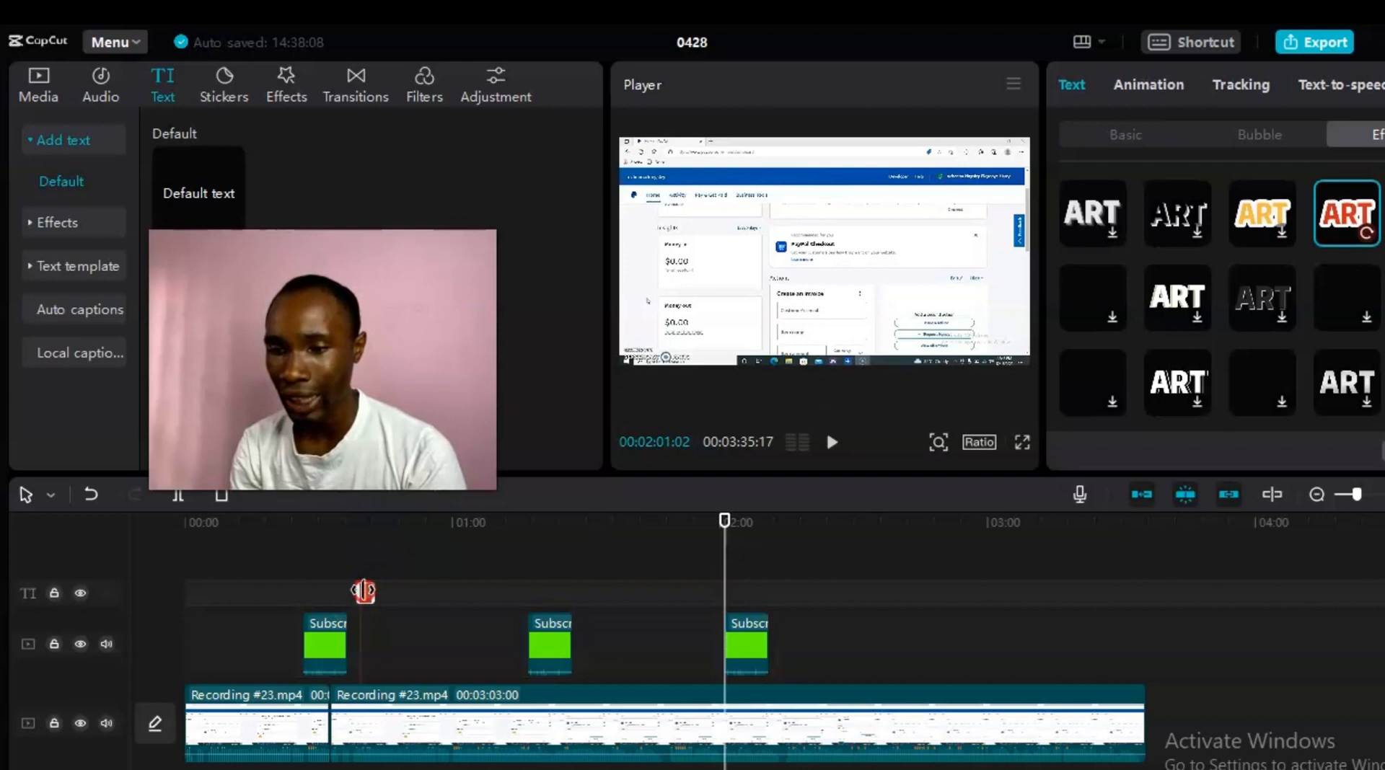
pyautogui.rightClick(363, 591)
pyautogui.click(396, 541)
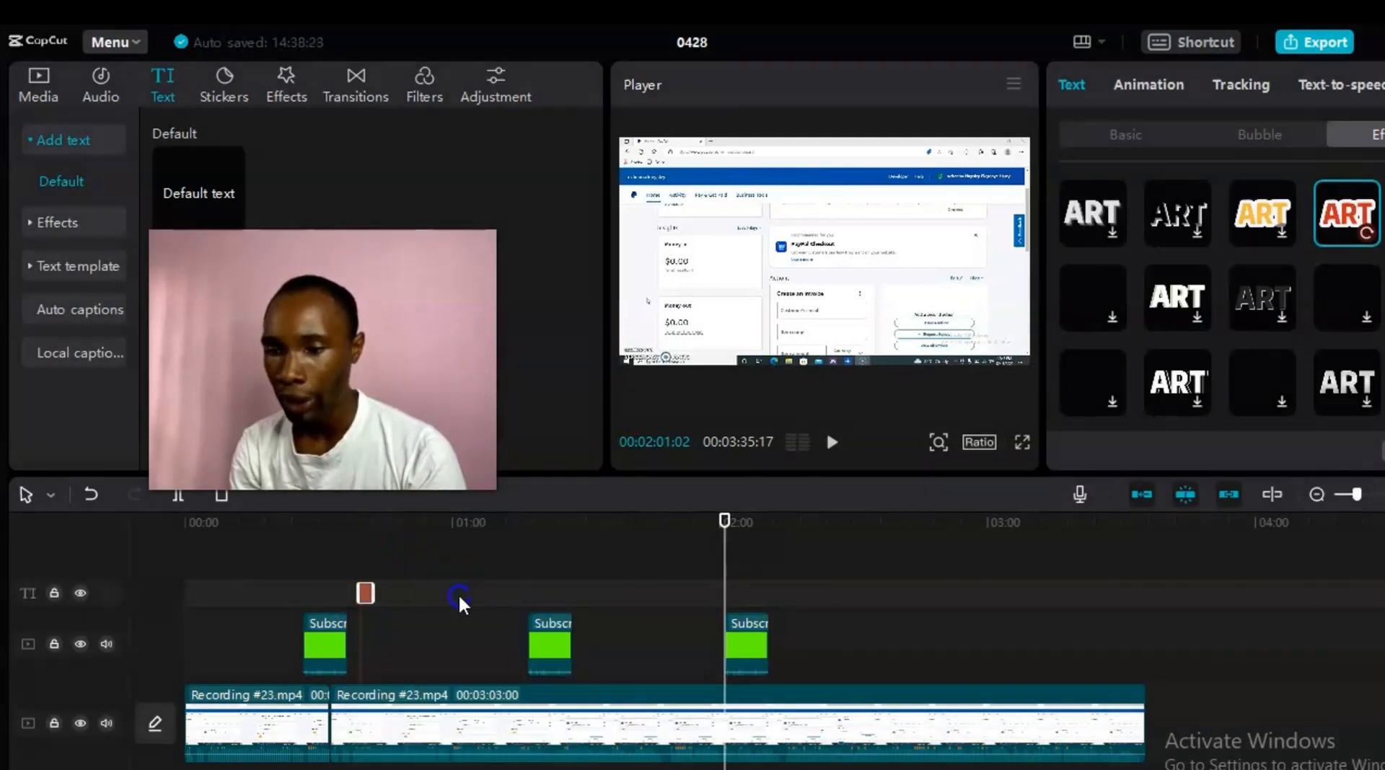
pyautogui.click(462, 593)
pyautogui.rightClick(462, 592)
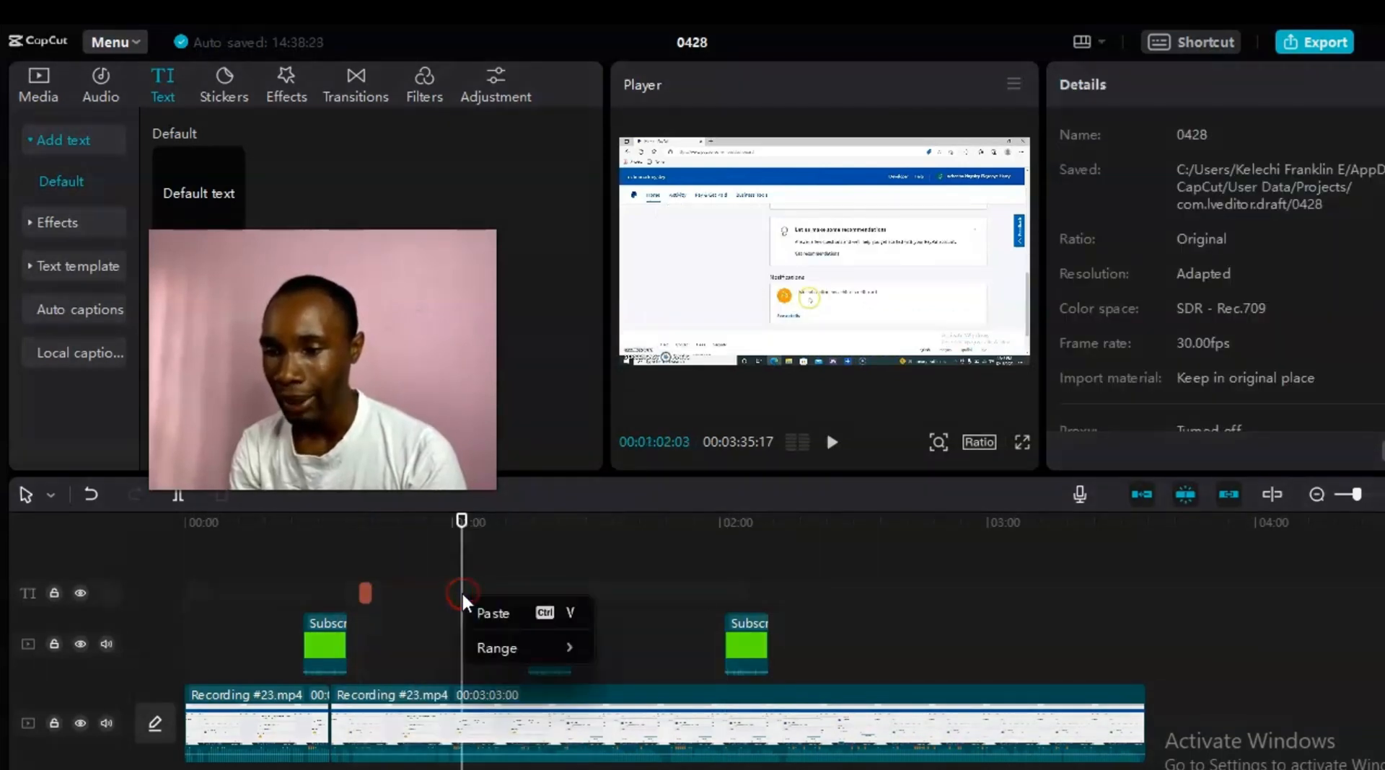
pyautogui.click(483, 613)
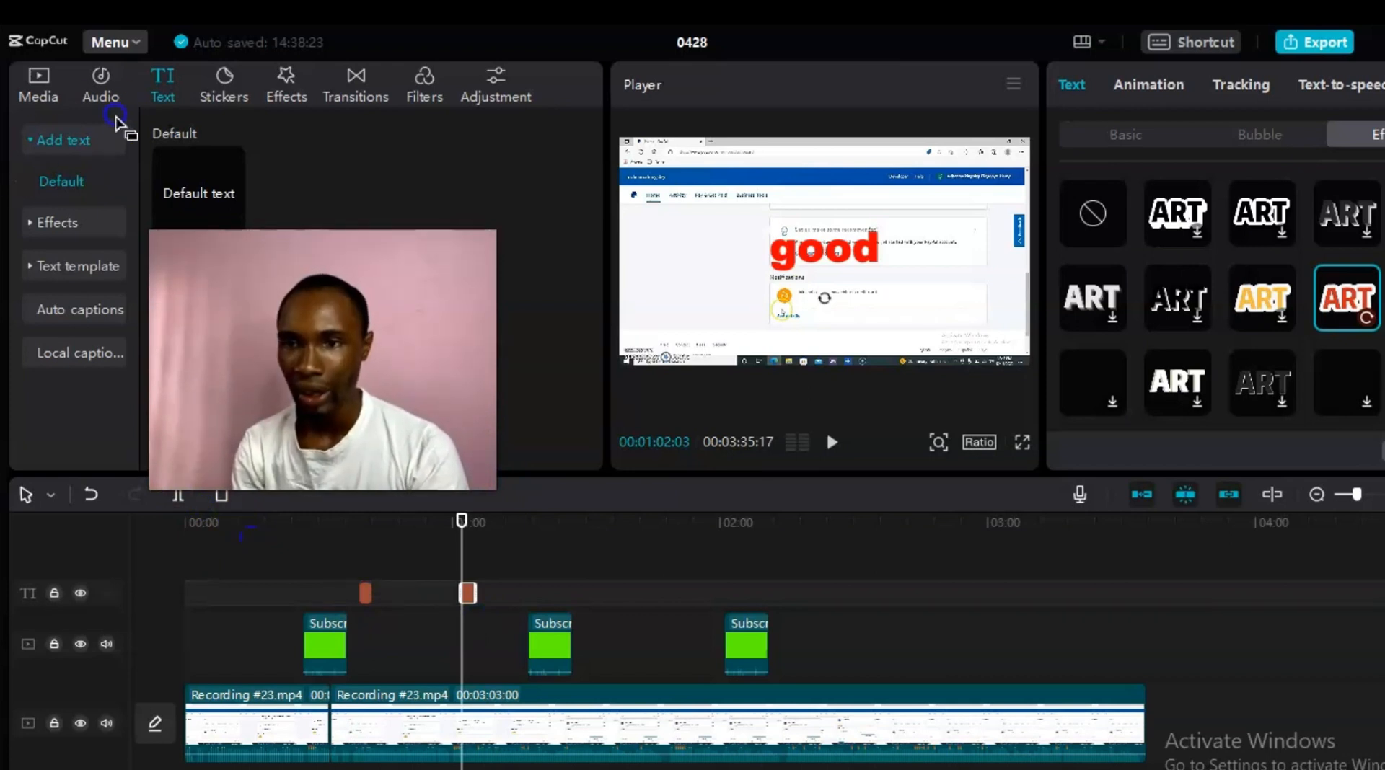
# Step: Browse the Audio library, then return to Media and collapse the Local group
pyautogui.click(98, 80)
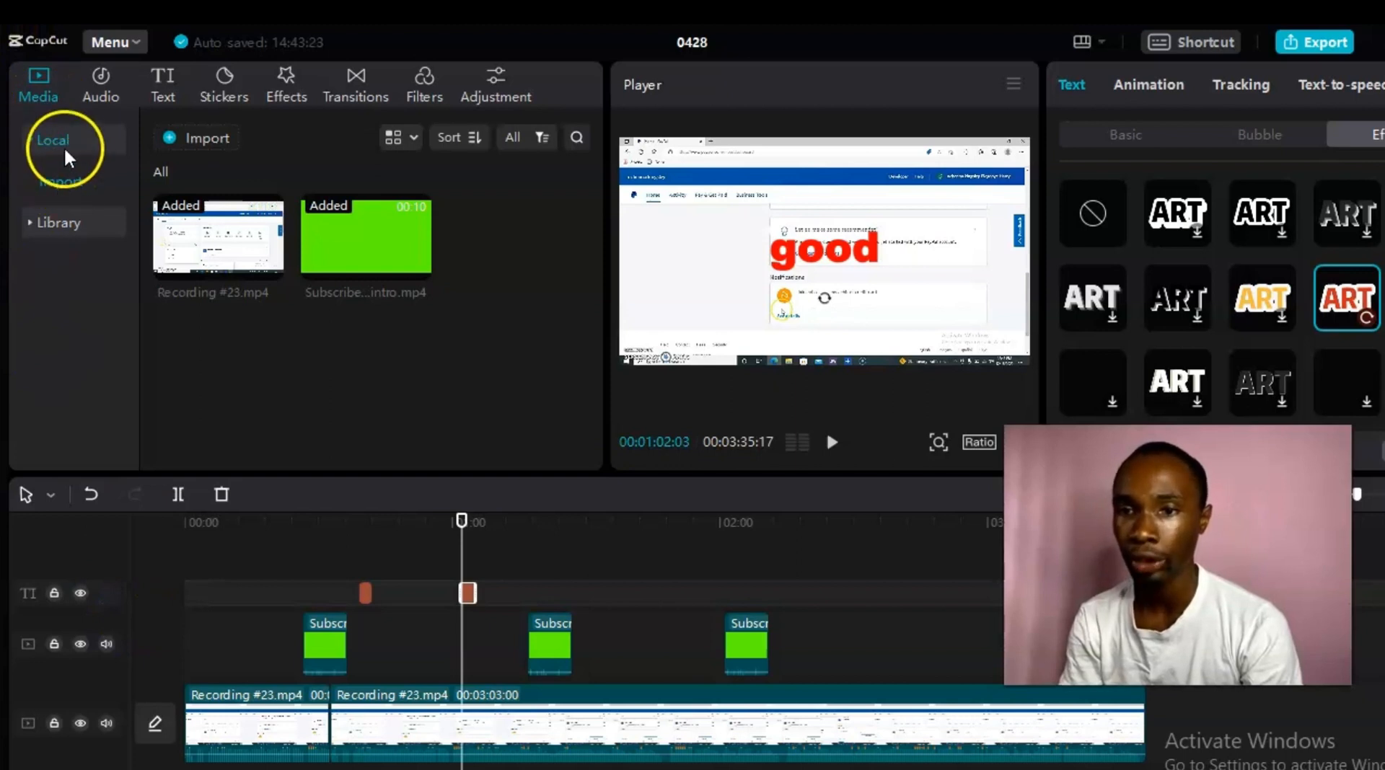
pyautogui.click(156, 101)
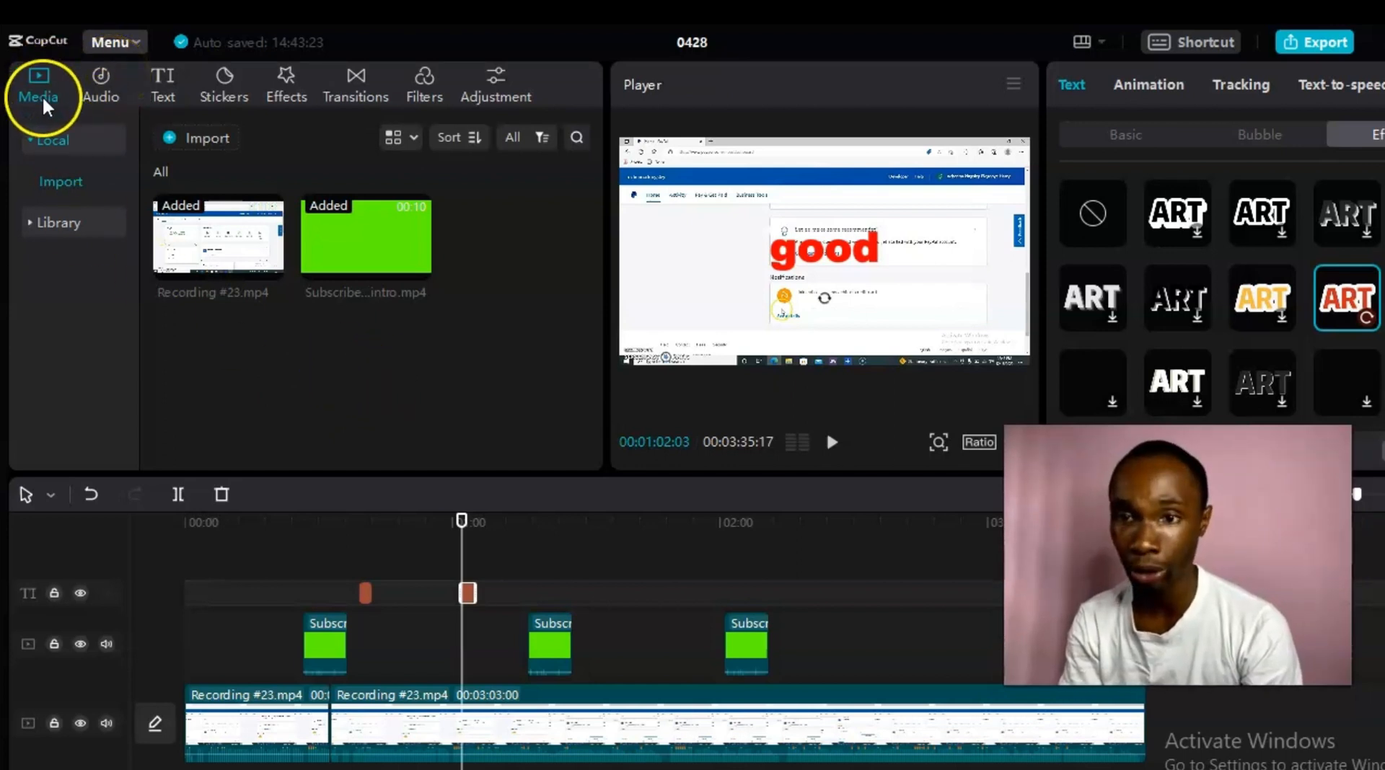
pyautogui.click(49, 137)
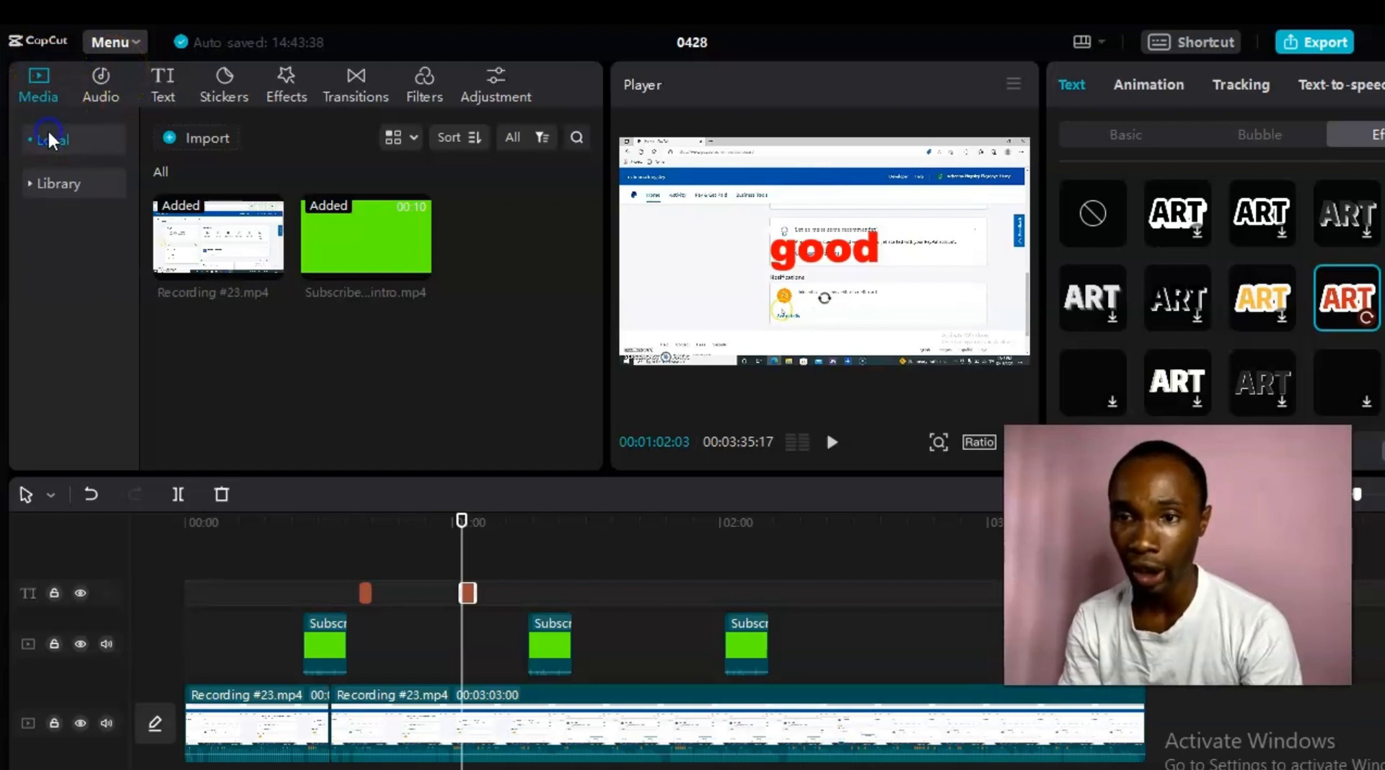
# Step: Import bensound-adventure.mp3 and place it on the audio track beneath the screen recording
pyautogui.click(165, 138)
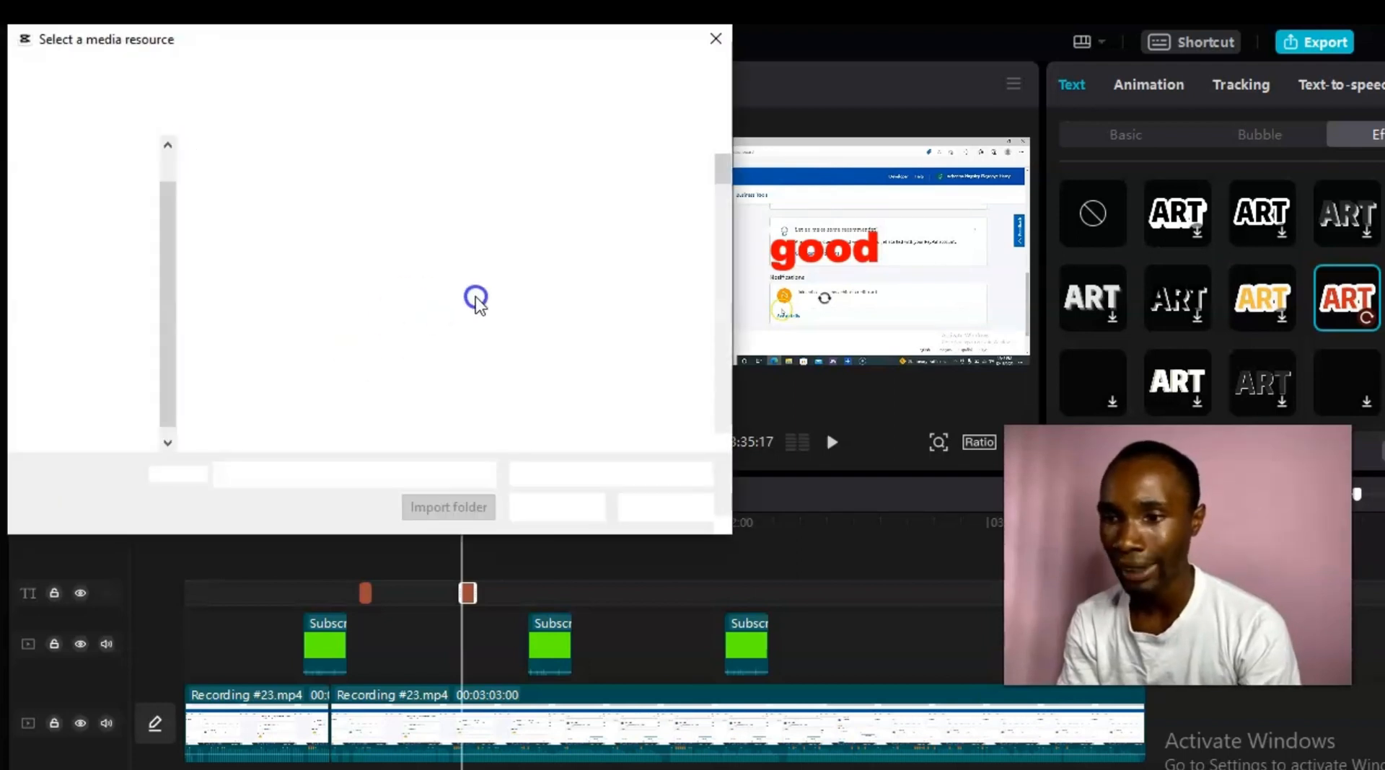
pyautogui.moveTo(717, 171)
pyautogui.mouseDown()
pyautogui.moveTo(717, 223)
pyautogui.moveTo(717, 194)
pyautogui.mouseUp()
pyautogui.doubleClick(632, 236)
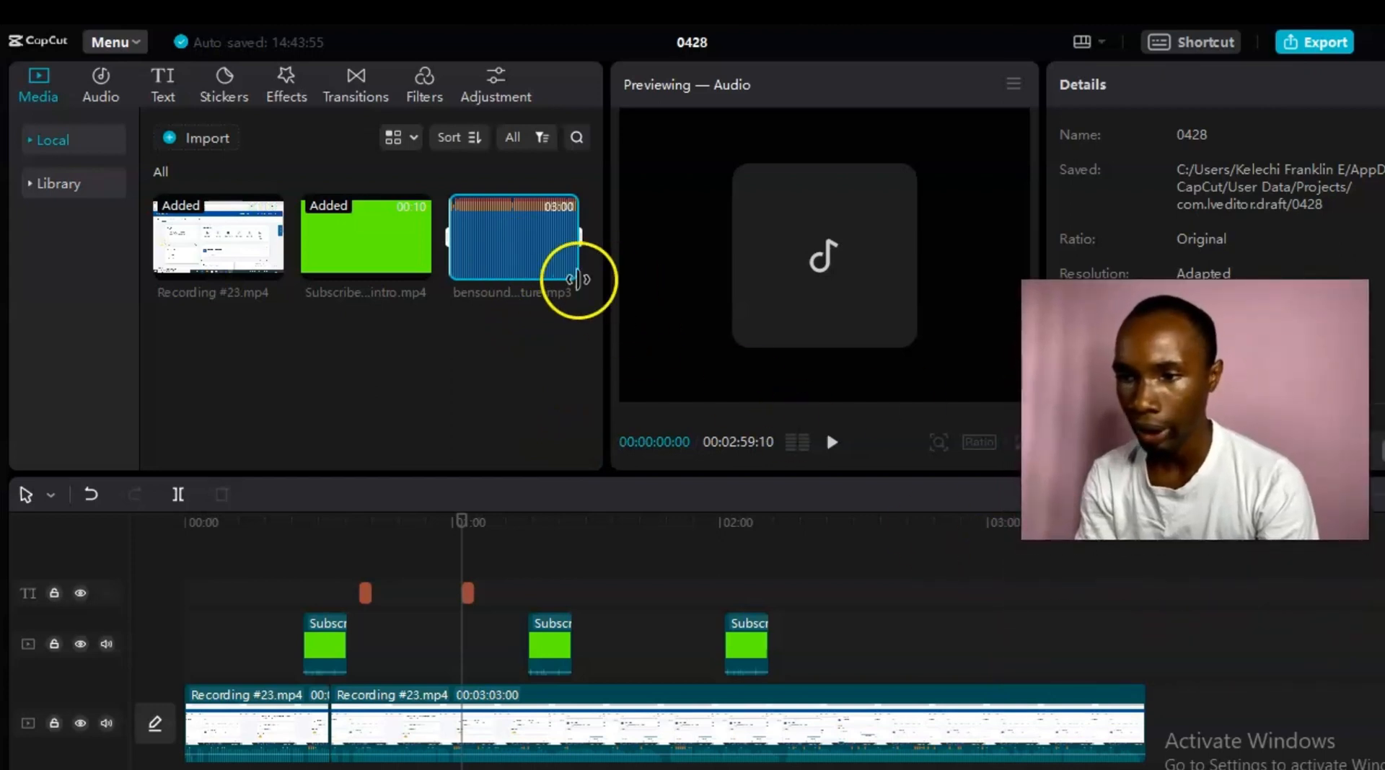
pyautogui.click(685, 526)
pyautogui.moveTo(686, 521); pyautogui.dragTo(421, 722)
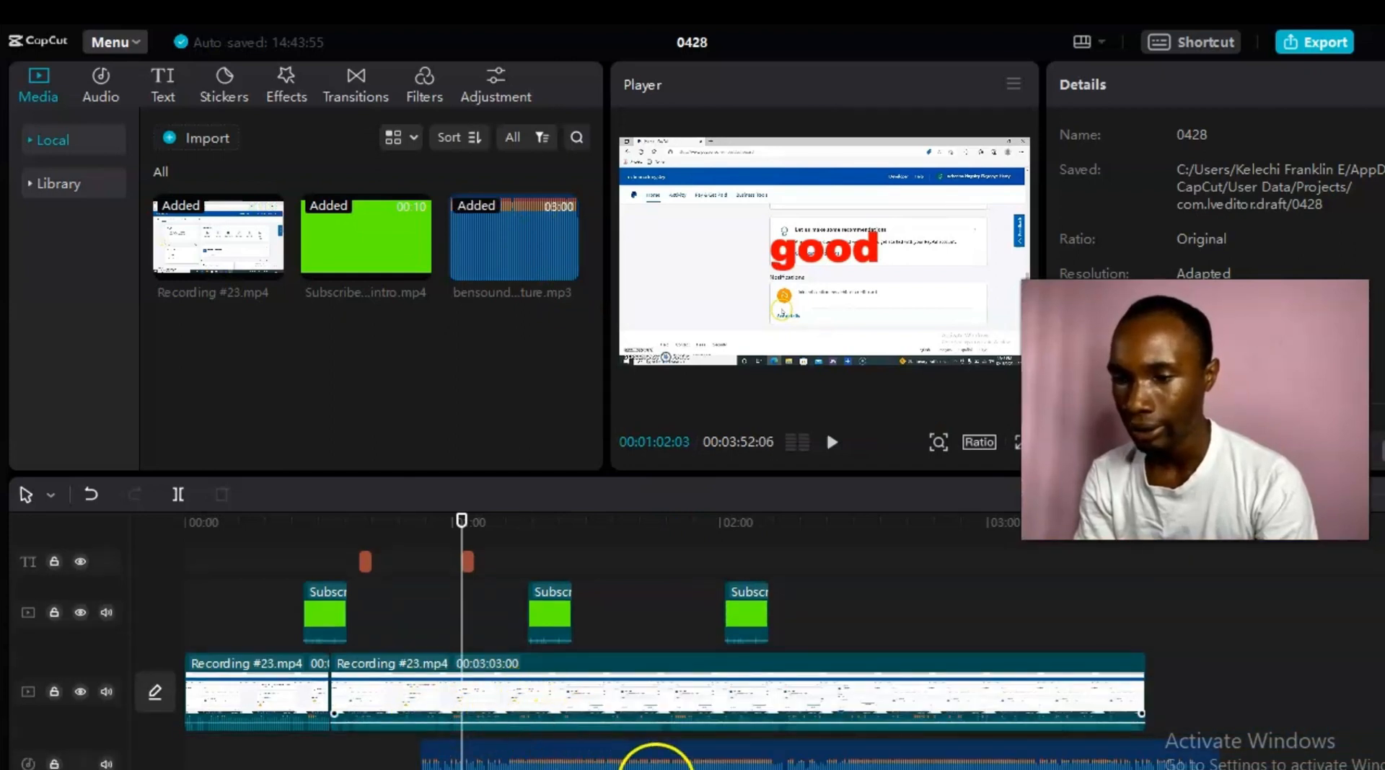
# Step: Slide the bensound-adventure music clip left so it starts at 00:00
pyautogui.click(653, 763)
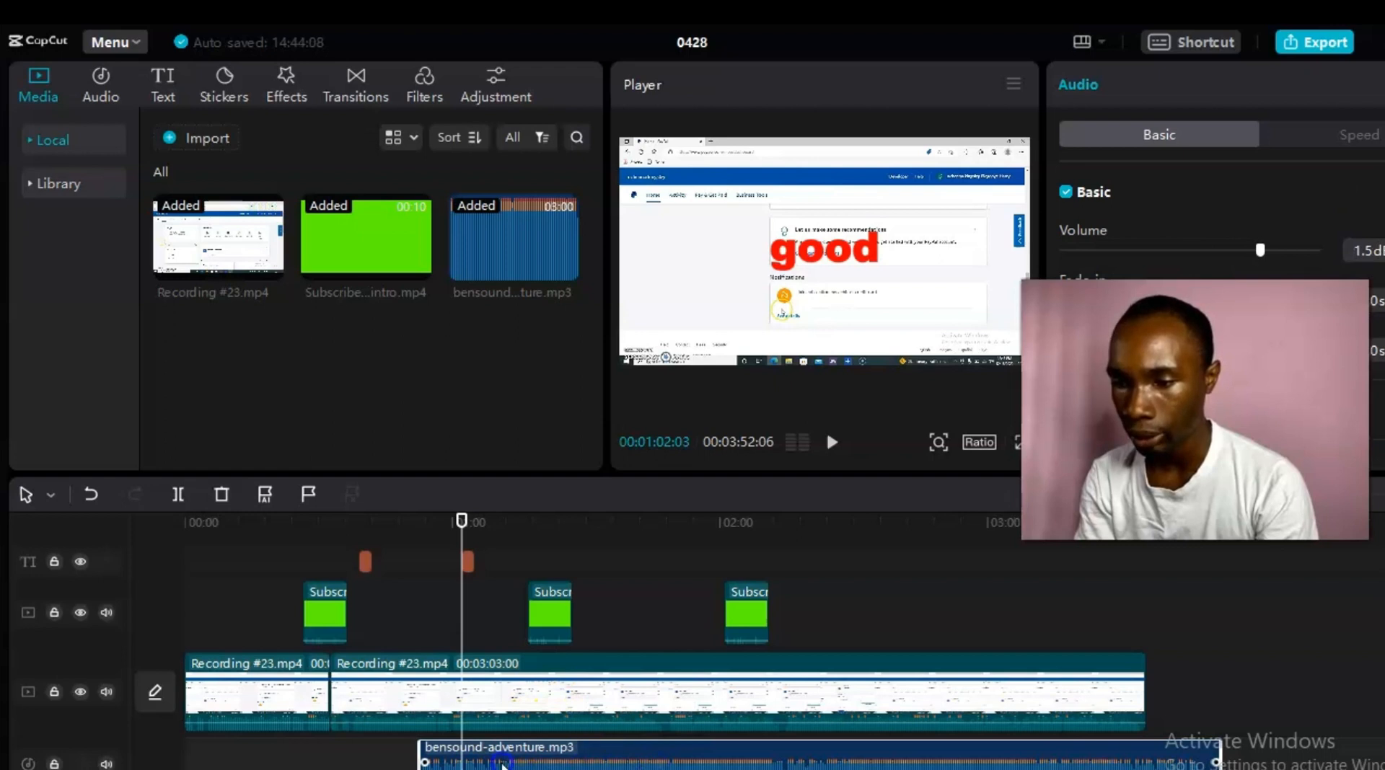
pyautogui.moveTo(501, 765); pyautogui.dragTo(422, 764)
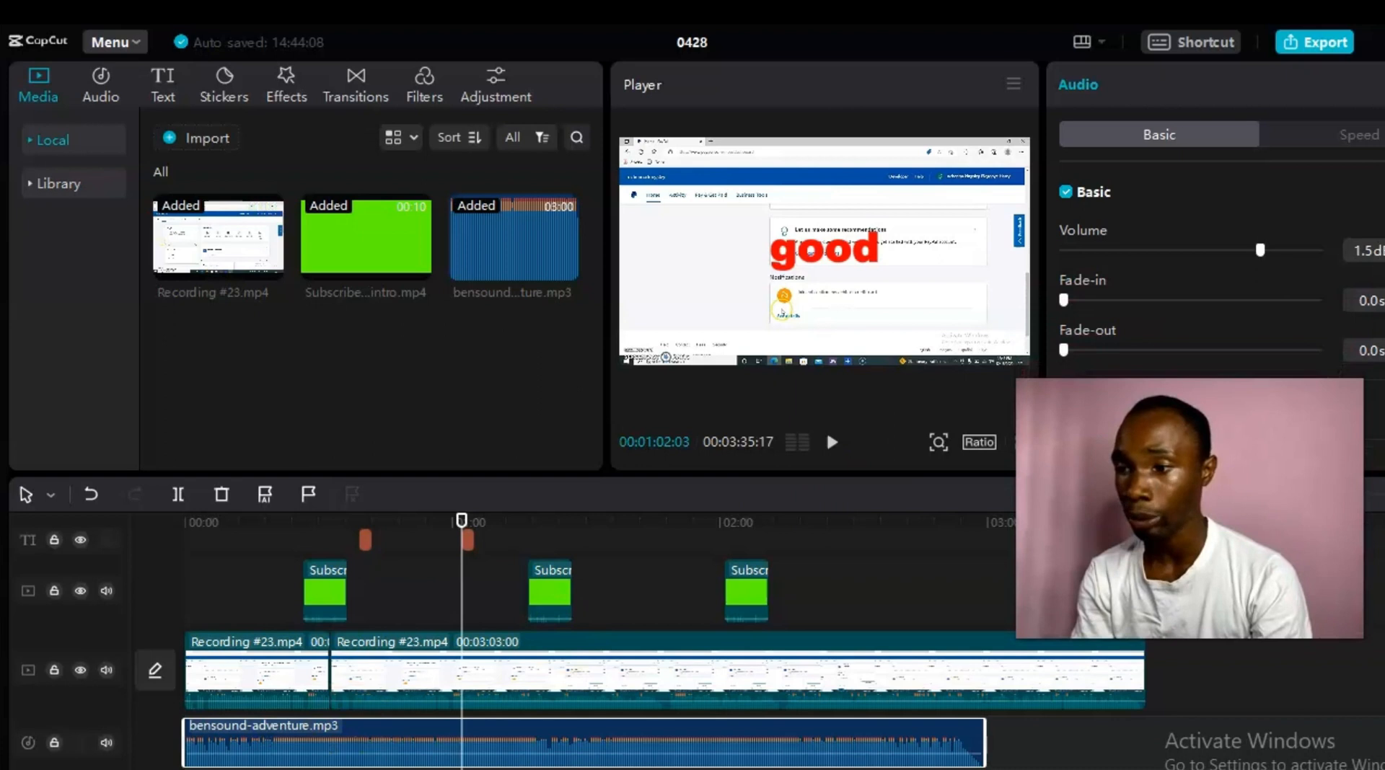
pyautogui.click(105, 78)
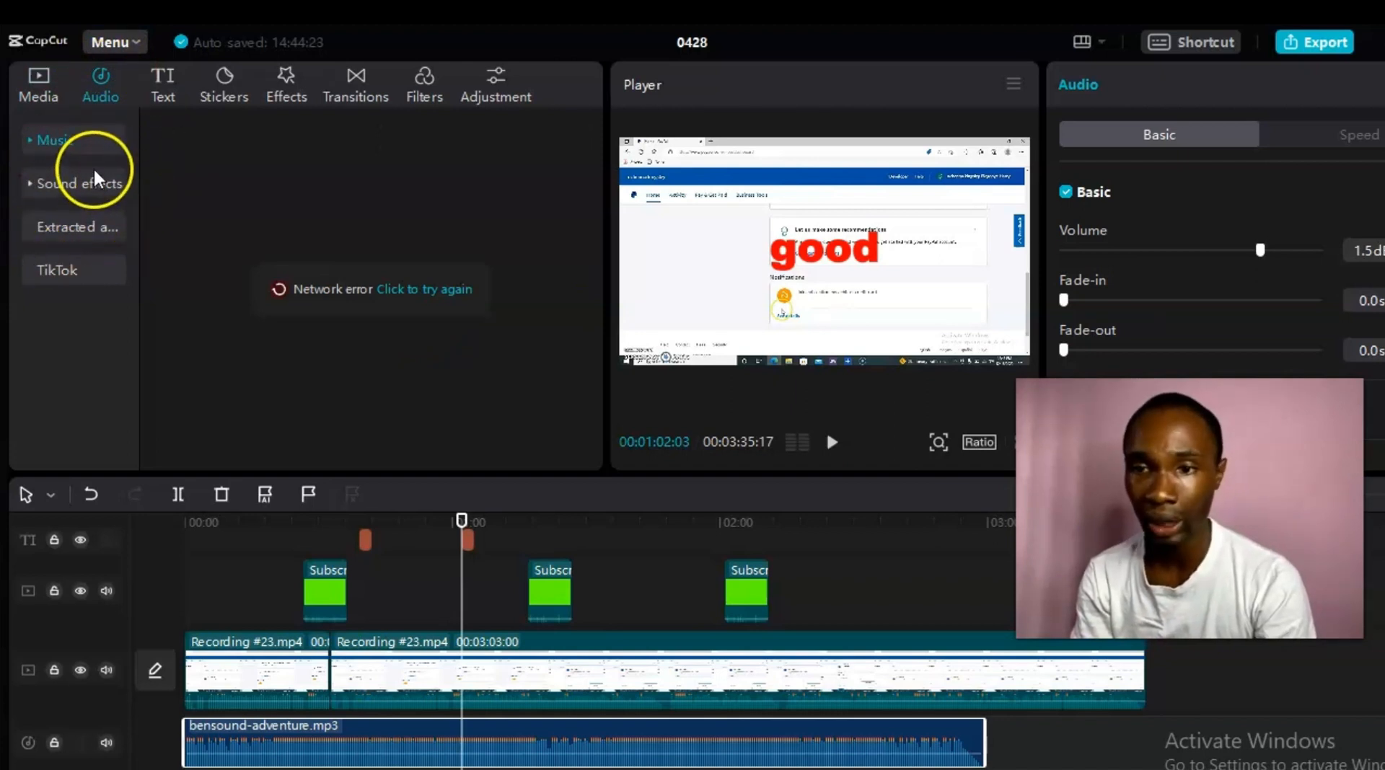
pyautogui.click(42, 81)
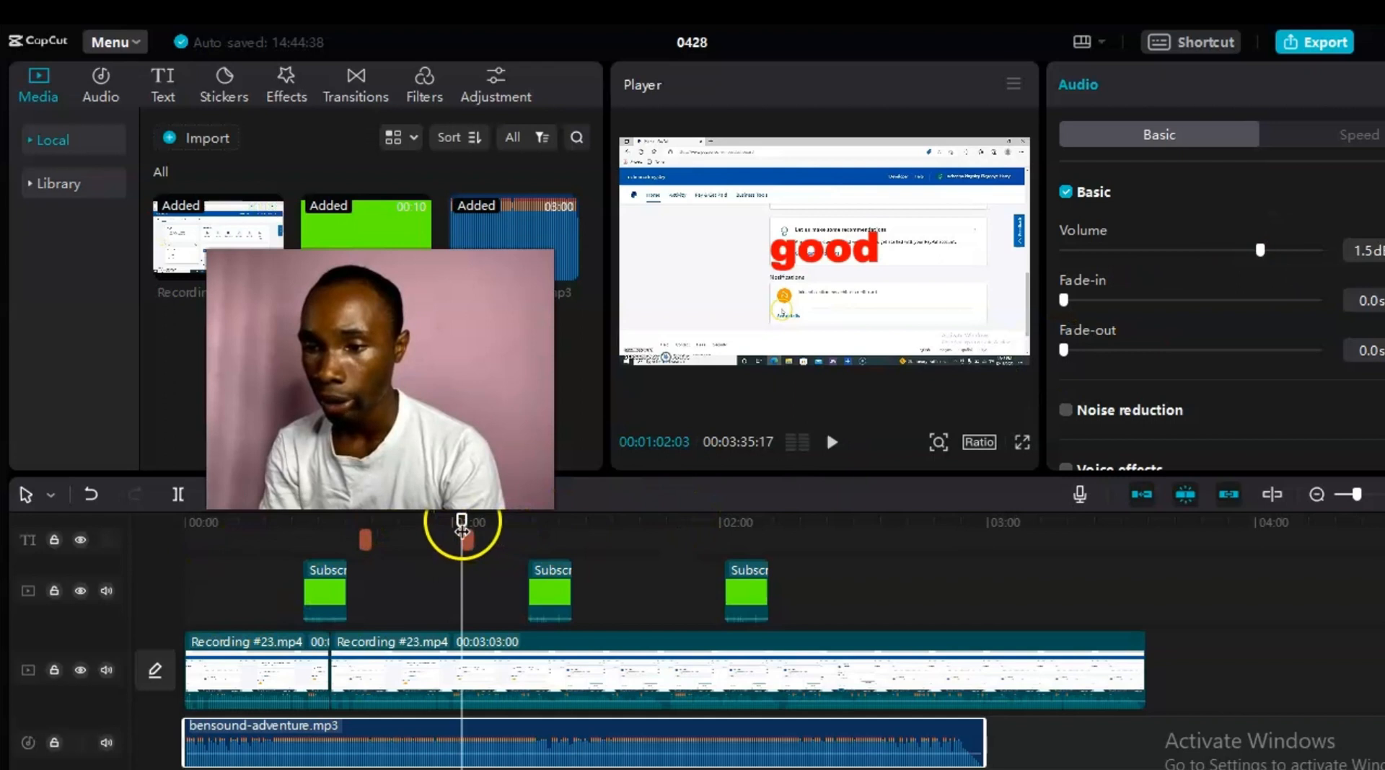
# Step: With the playhead near 00:15, lower the music volume from 1.5dB to about -40dB
pyautogui.moveTo(464, 532); pyautogui.dragTo(253, 534)
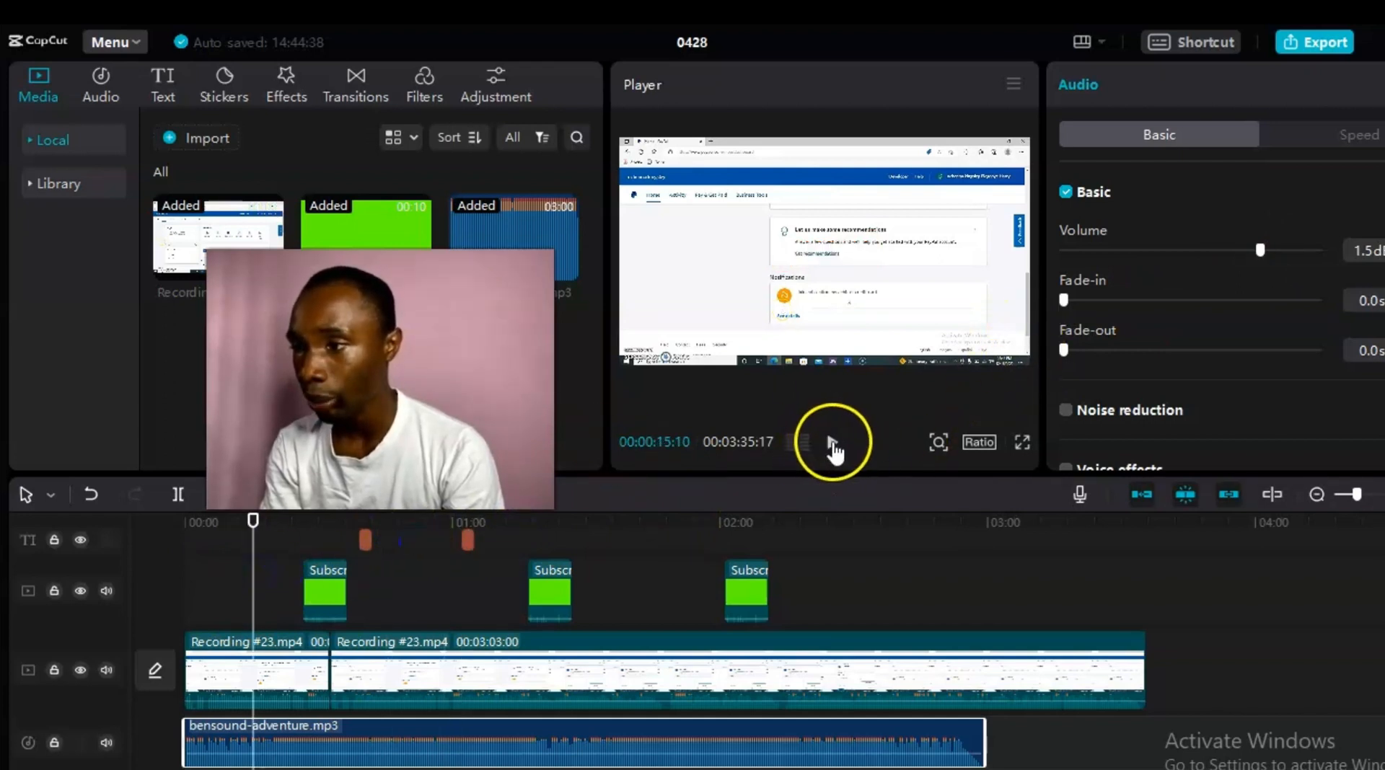
pyautogui.moveTo(1263, 250); pyautogui.dragTo(1140, 293)
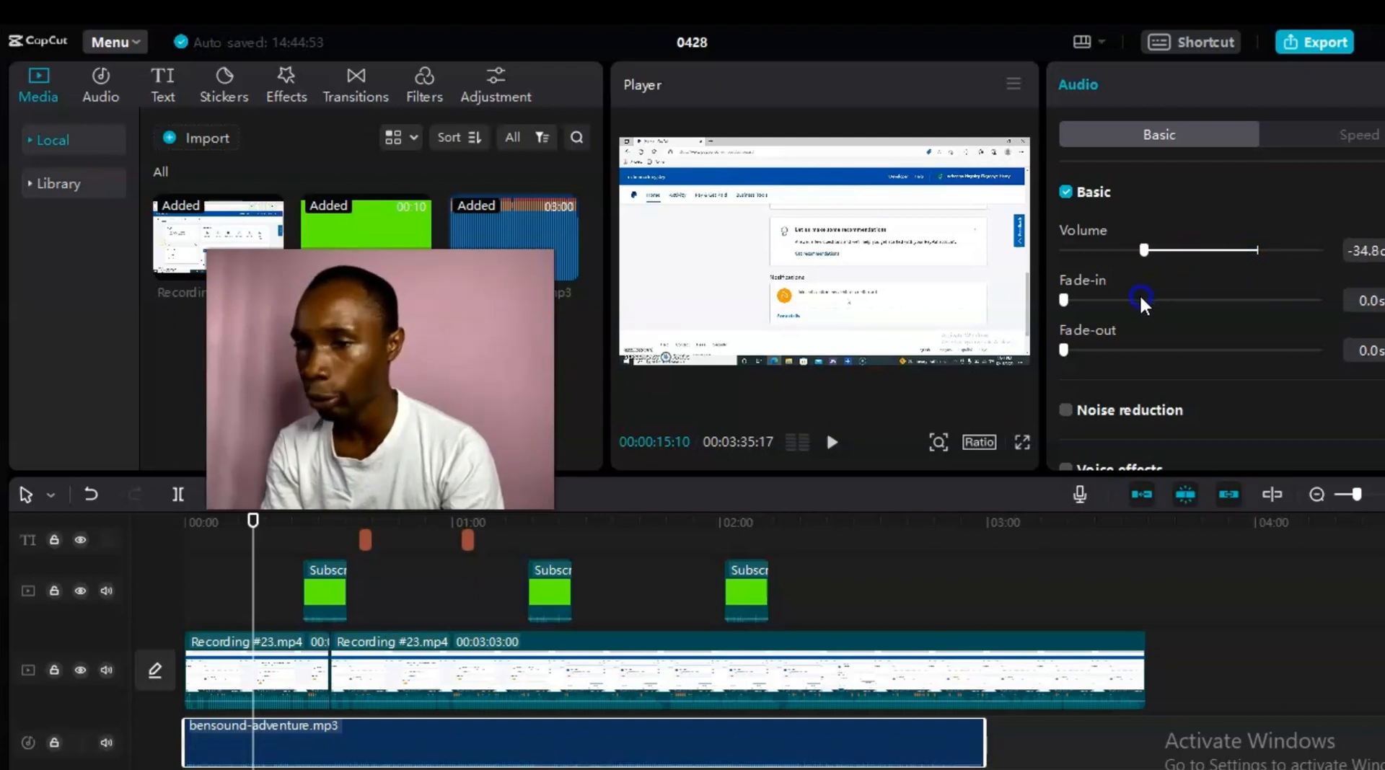
pyautogui.moveTo(1140, 293); pyautogui.dragTo(1128, 297)
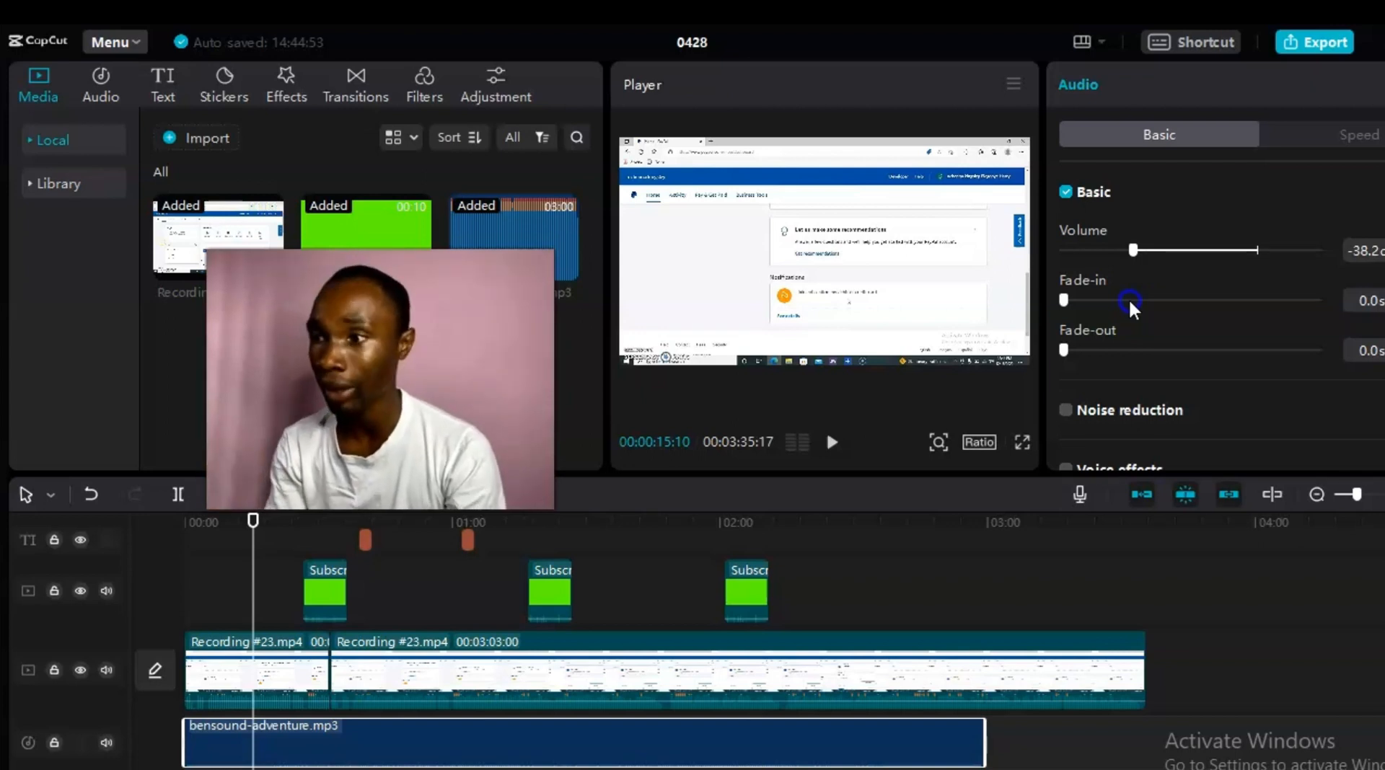
pyautogui.moveTo(1129, 297)
pyautogui.mouseDown()
pyautogui.moveTo(1090, 301)
pyautogui.moveTo(1122, 297)
pyautogui.mouseUp()
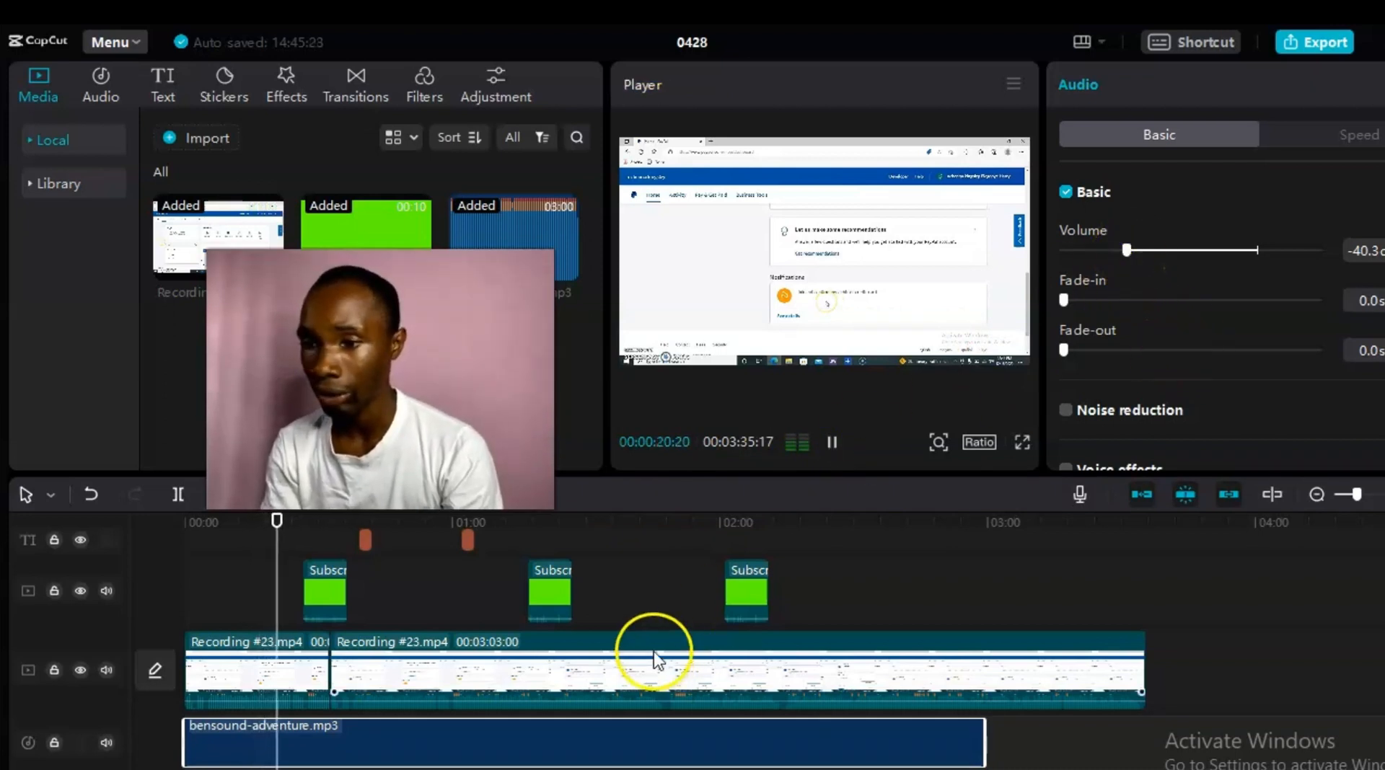
# Step: Pause playback and split the bensound-adventure clip at the playhead near 00:22
pyautogui.click(834, 443)
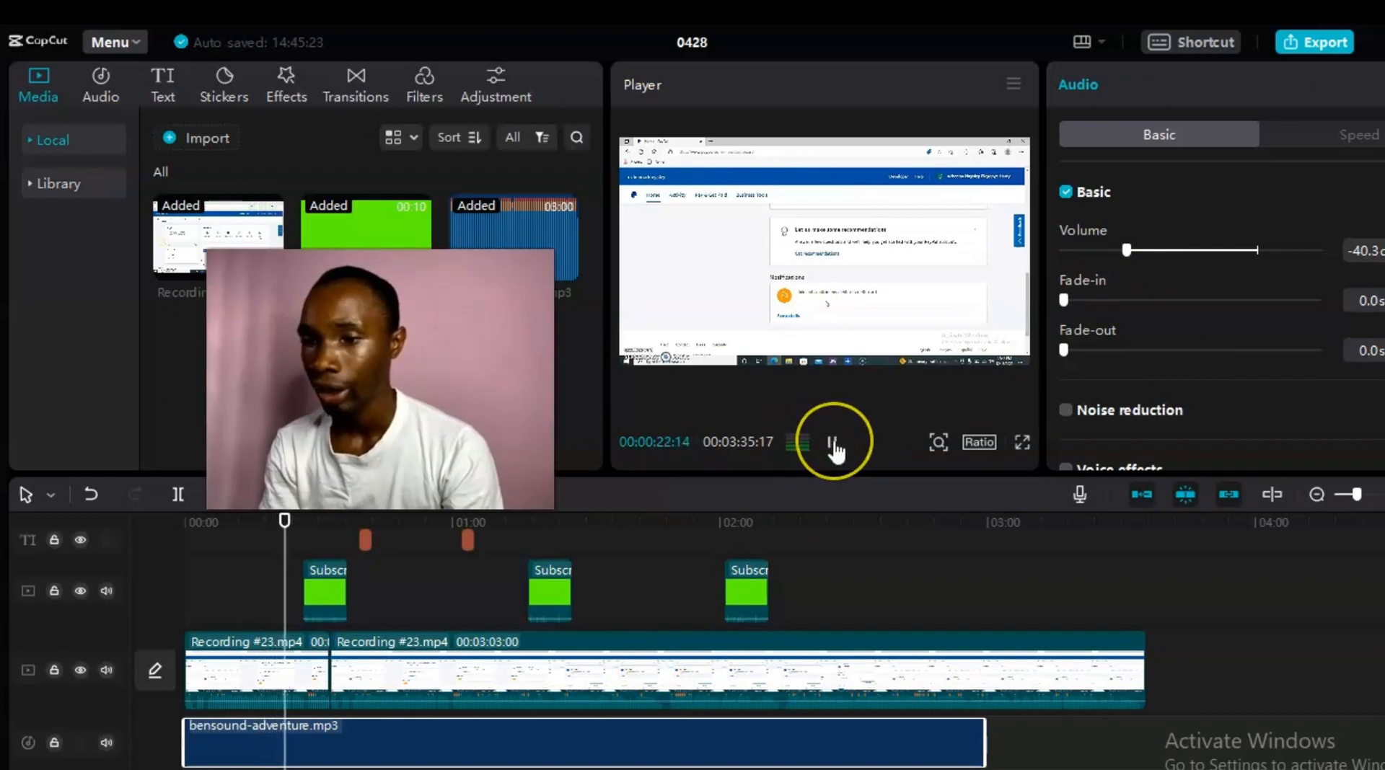
pyautogui.click(756, 754)
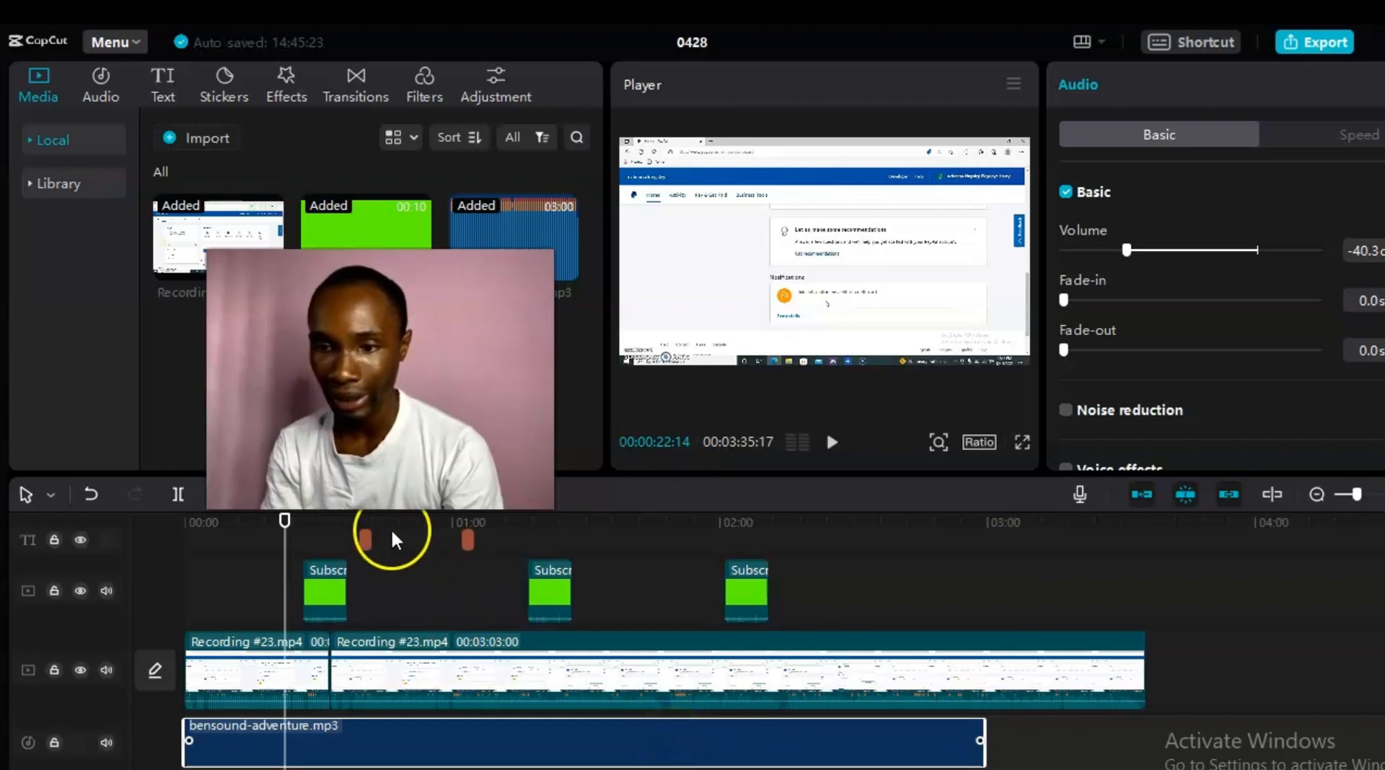
pyautogui.click(176, 495)
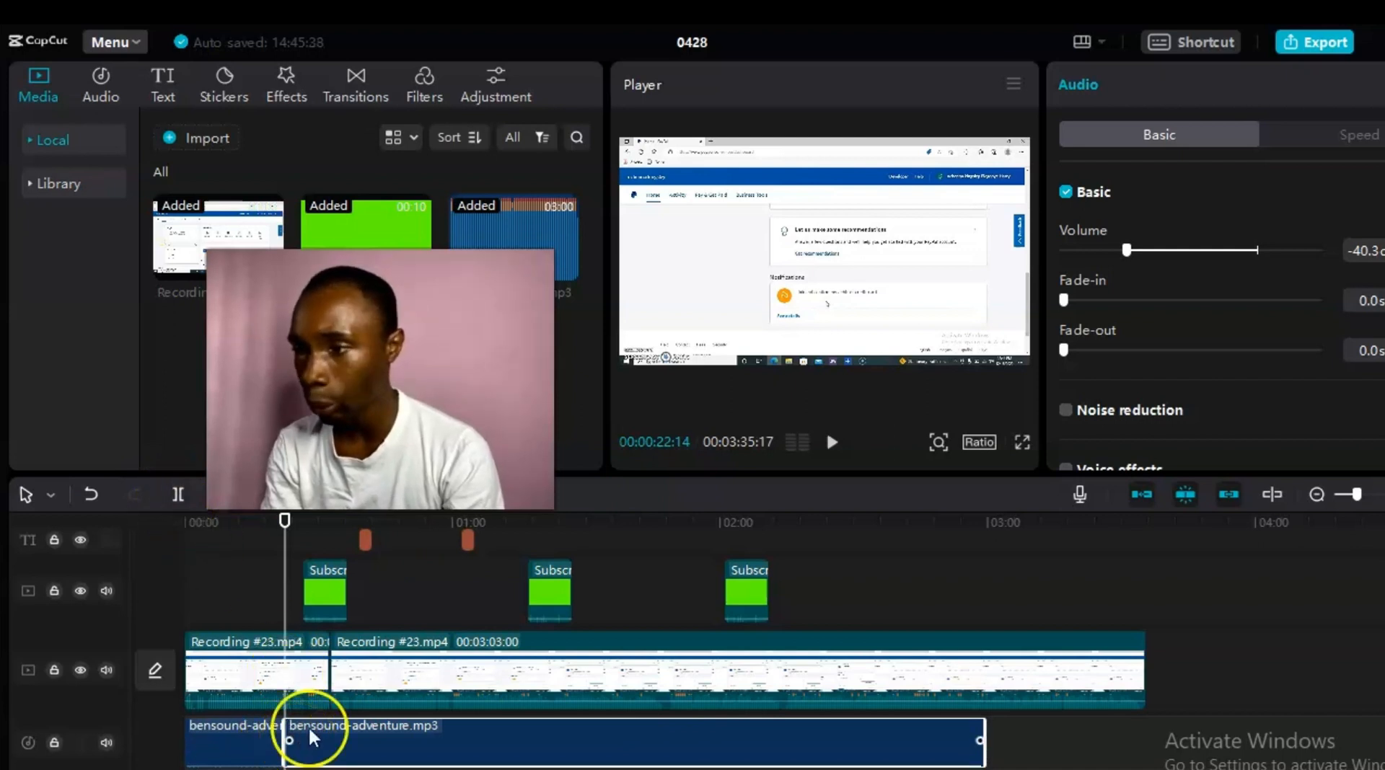
pyautogui.click(1357, 137)
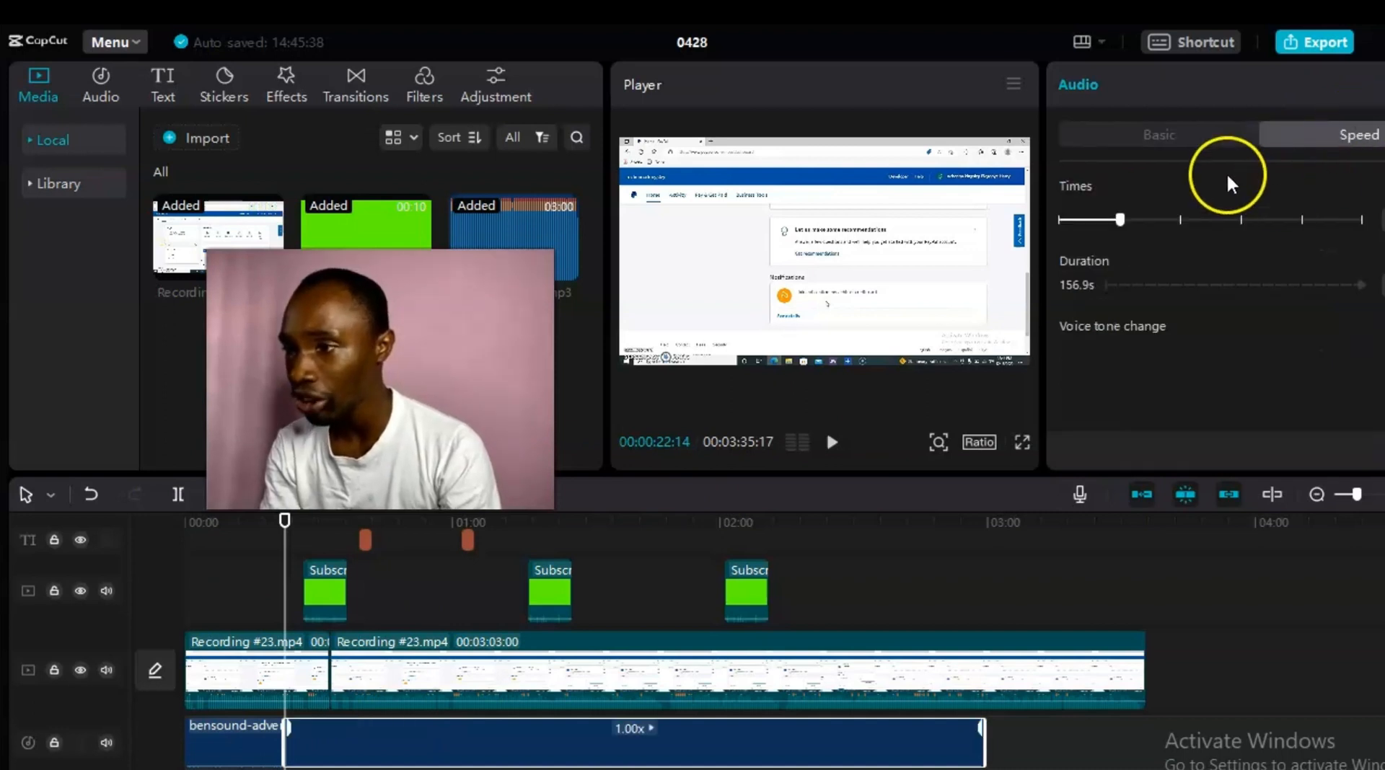
pyautogui.click(1155, 127)
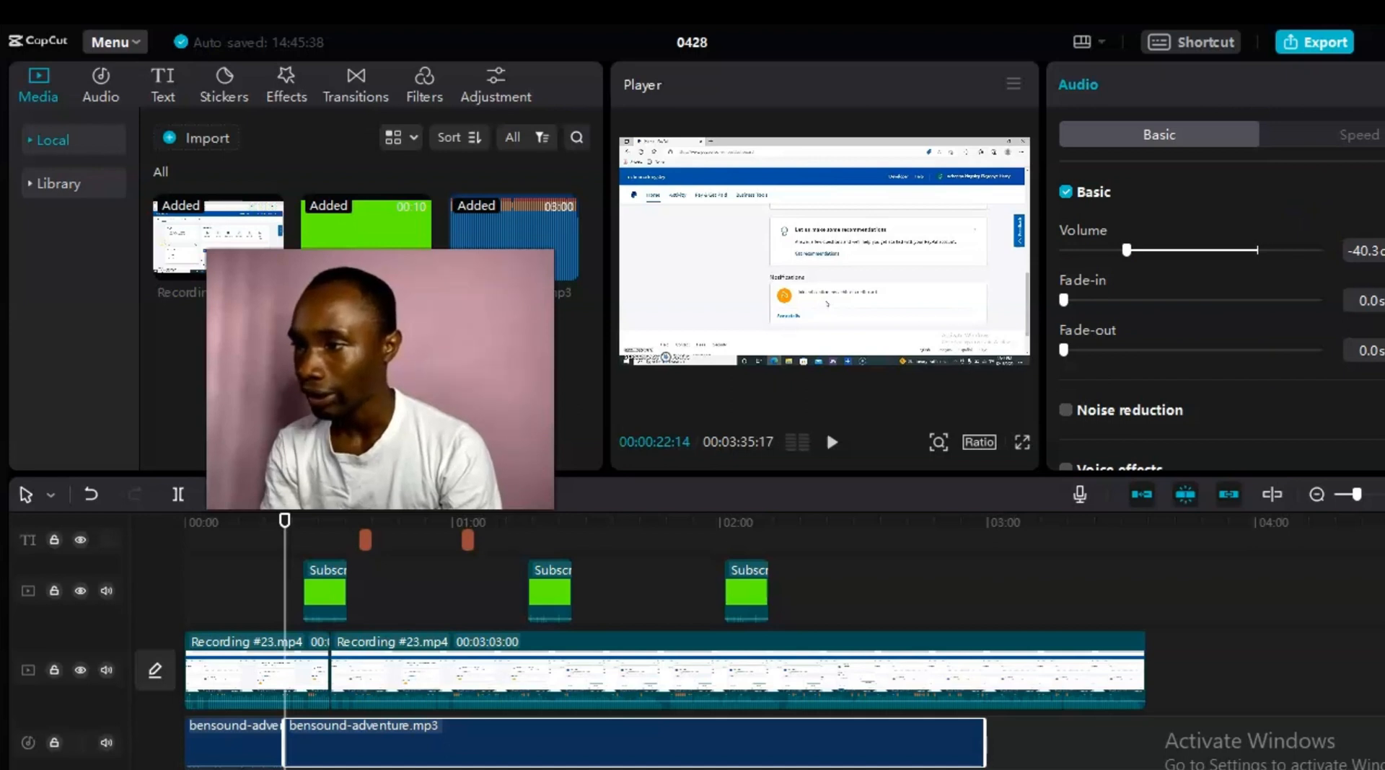
pyautogui.scroll(-3, 1219, 289)
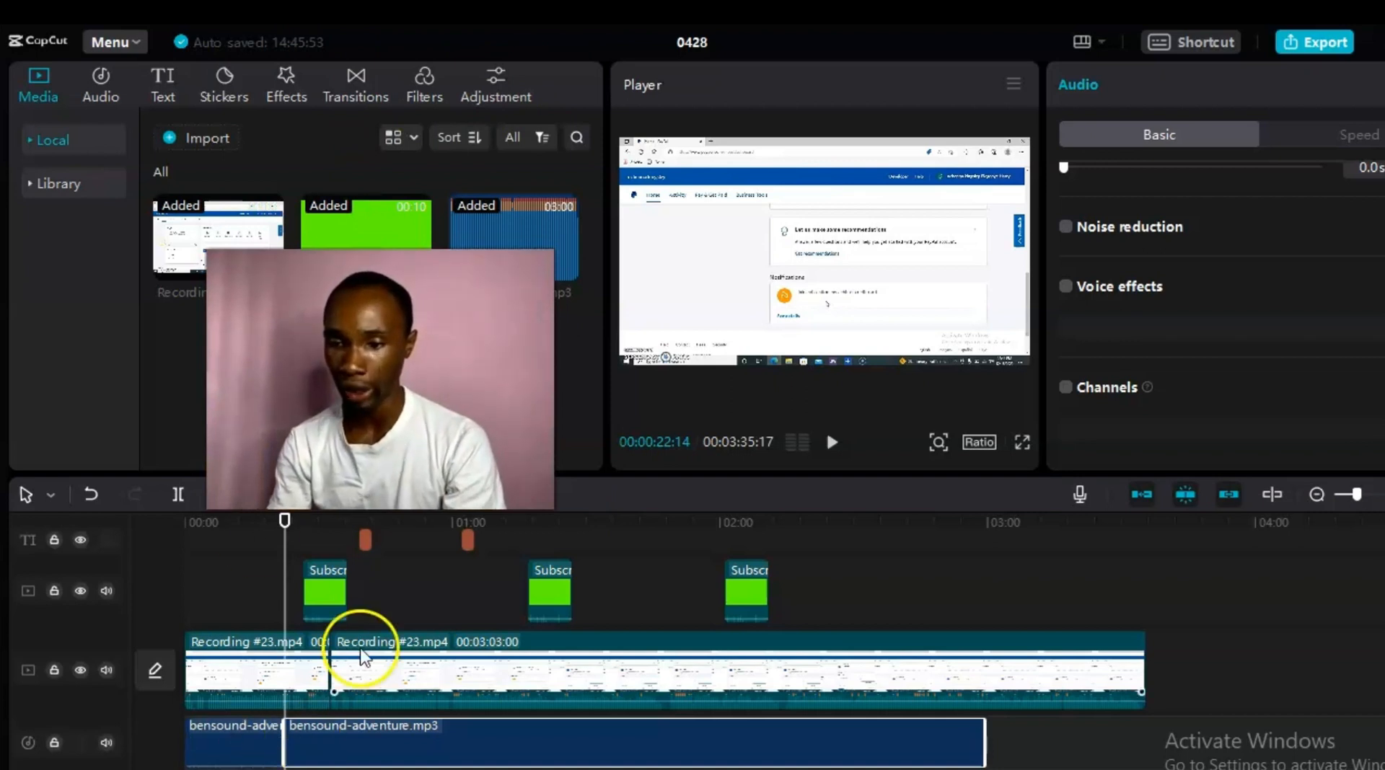
# Step: Deselect all clips and play the project from the 00:22 split point
pyautogui.click(300, 698)
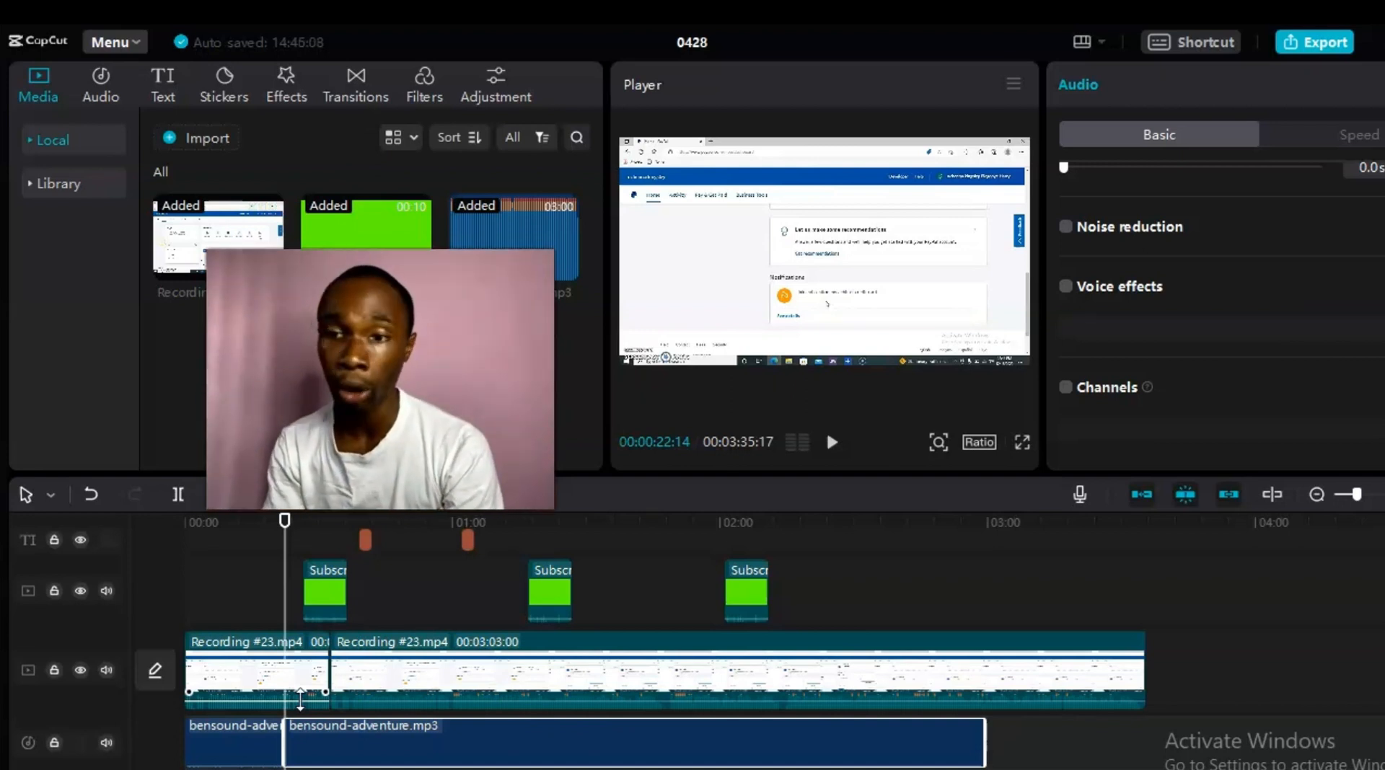
pyautogui.click(602, 570)
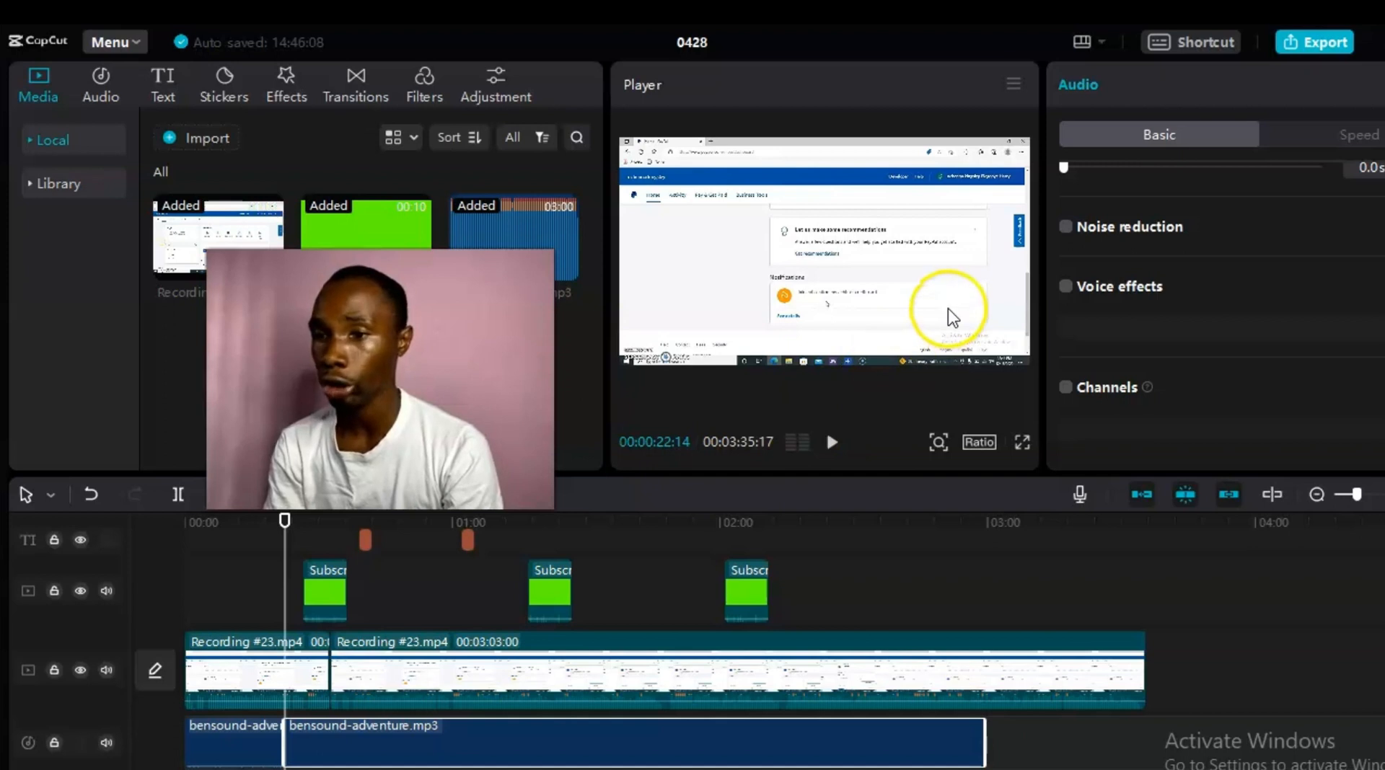
pyautogui.click(830, 443)
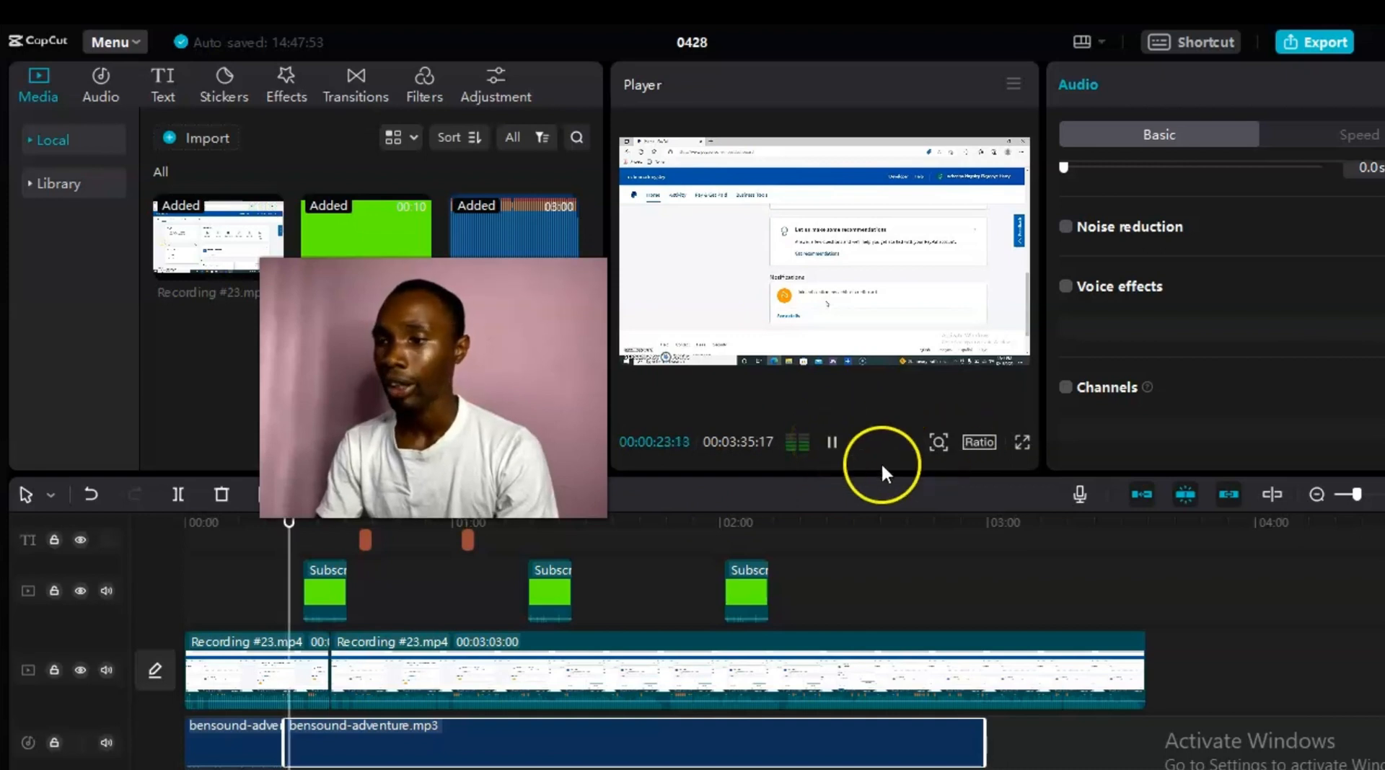
pyautogui.click(1021, 445)
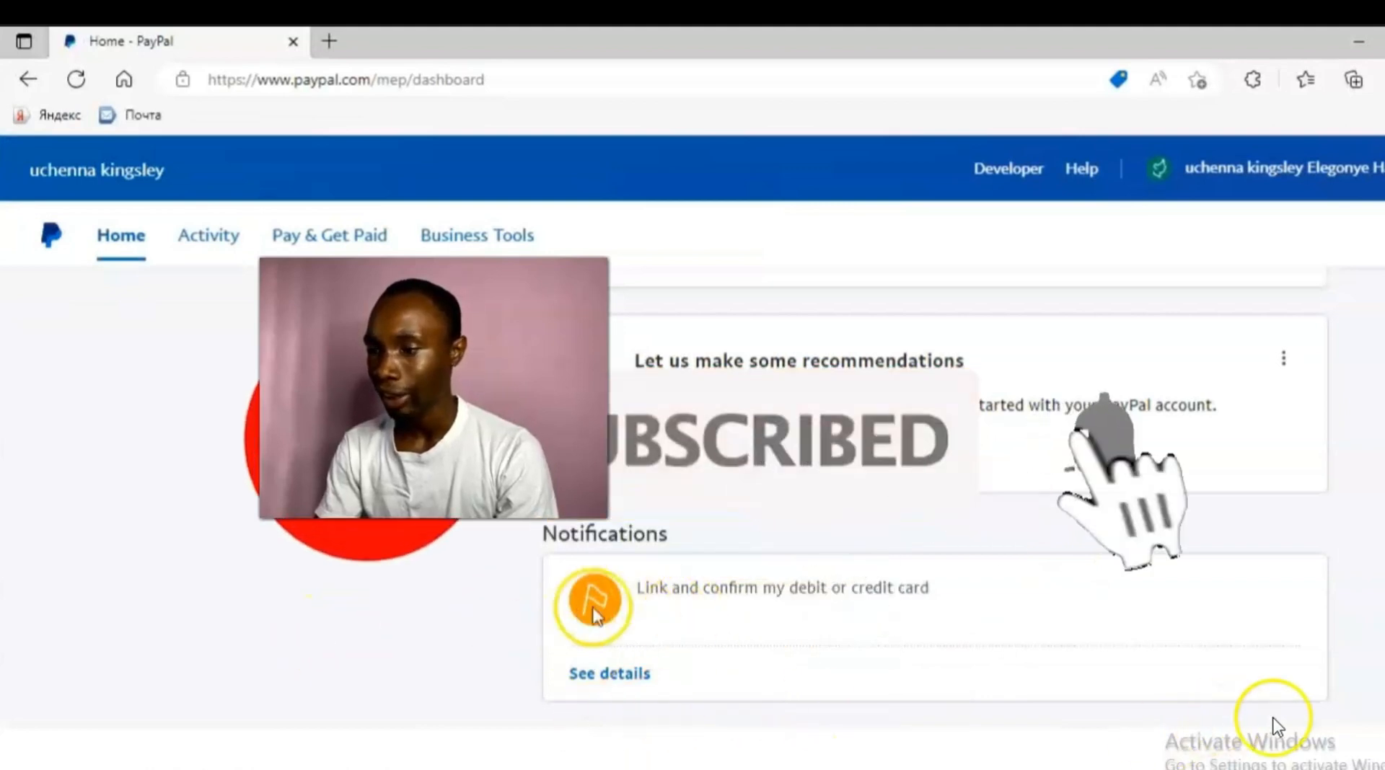
pyautogui.click(1217, 695)
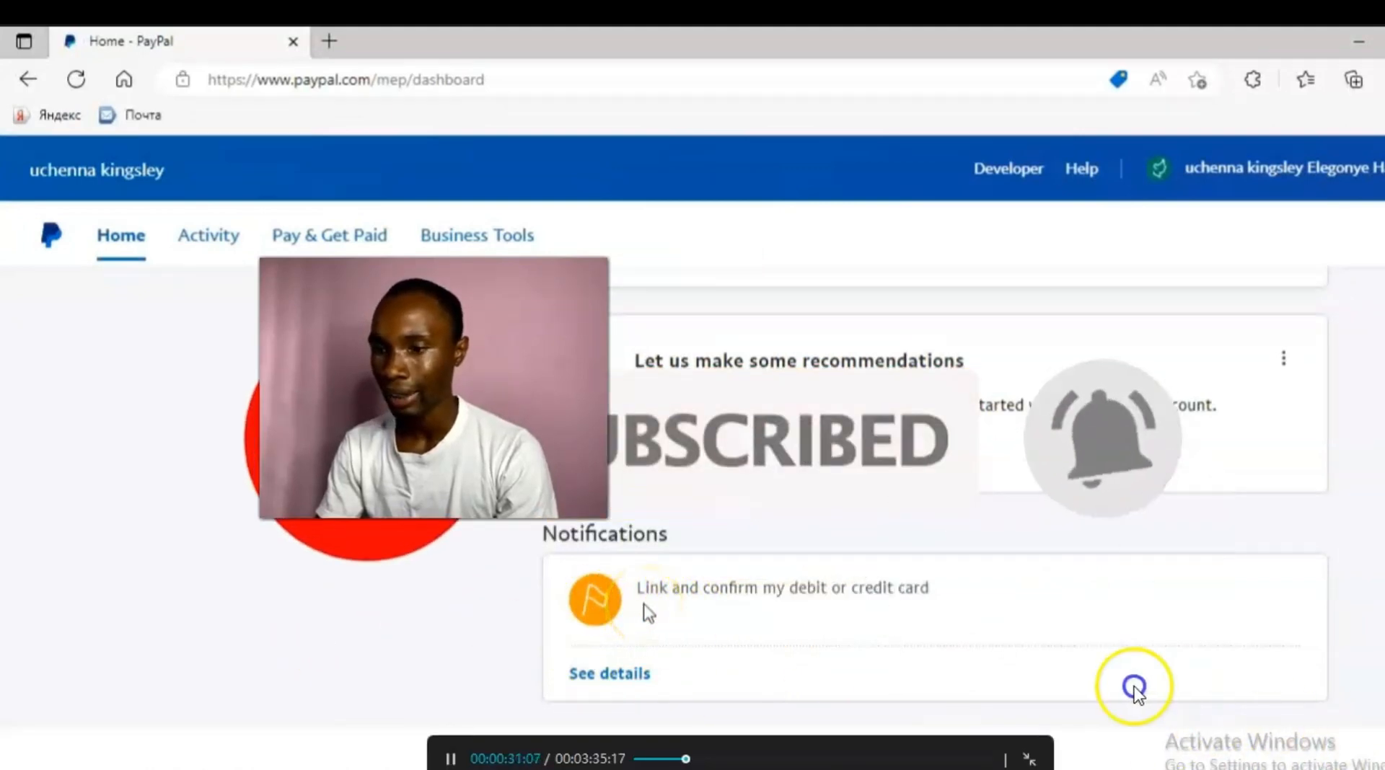
pyautogui.click(1029, 758)
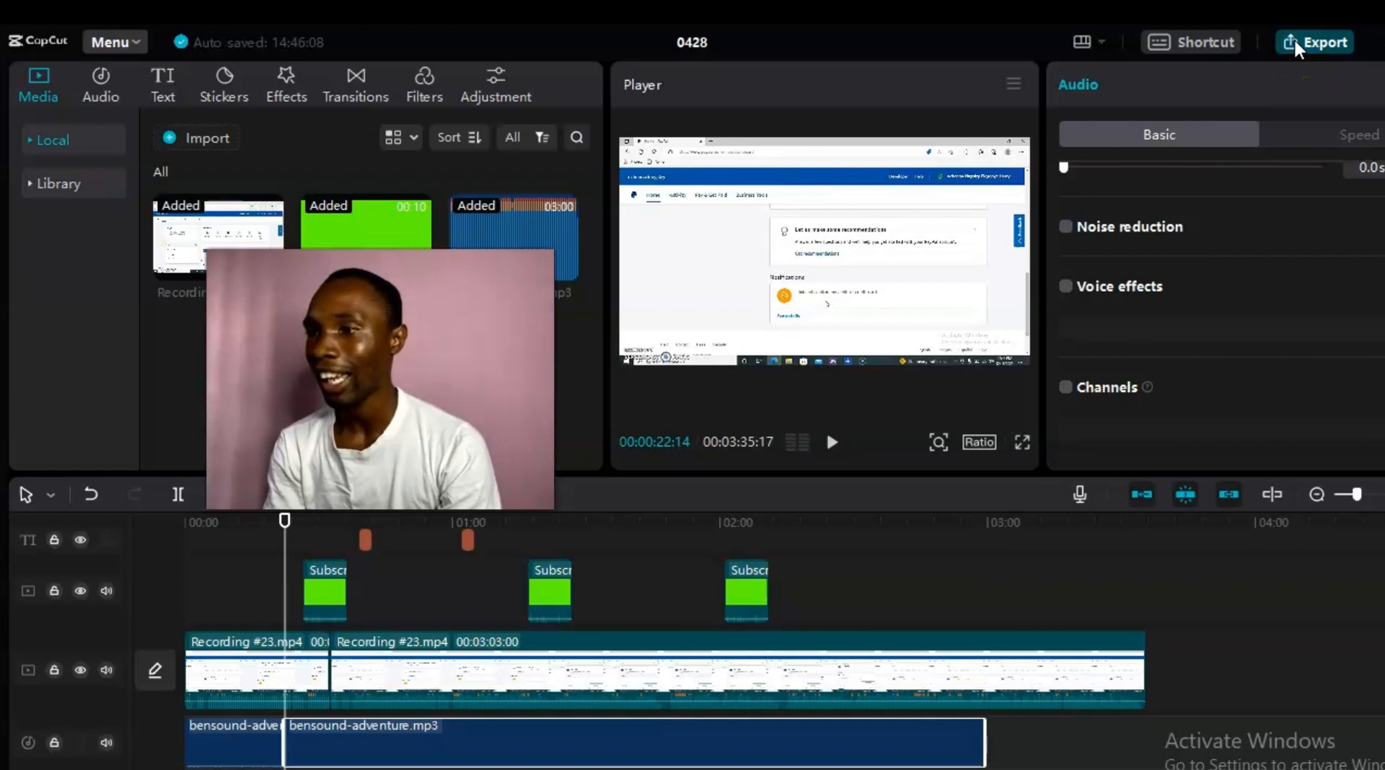
pyautogui.click(1296, 47)
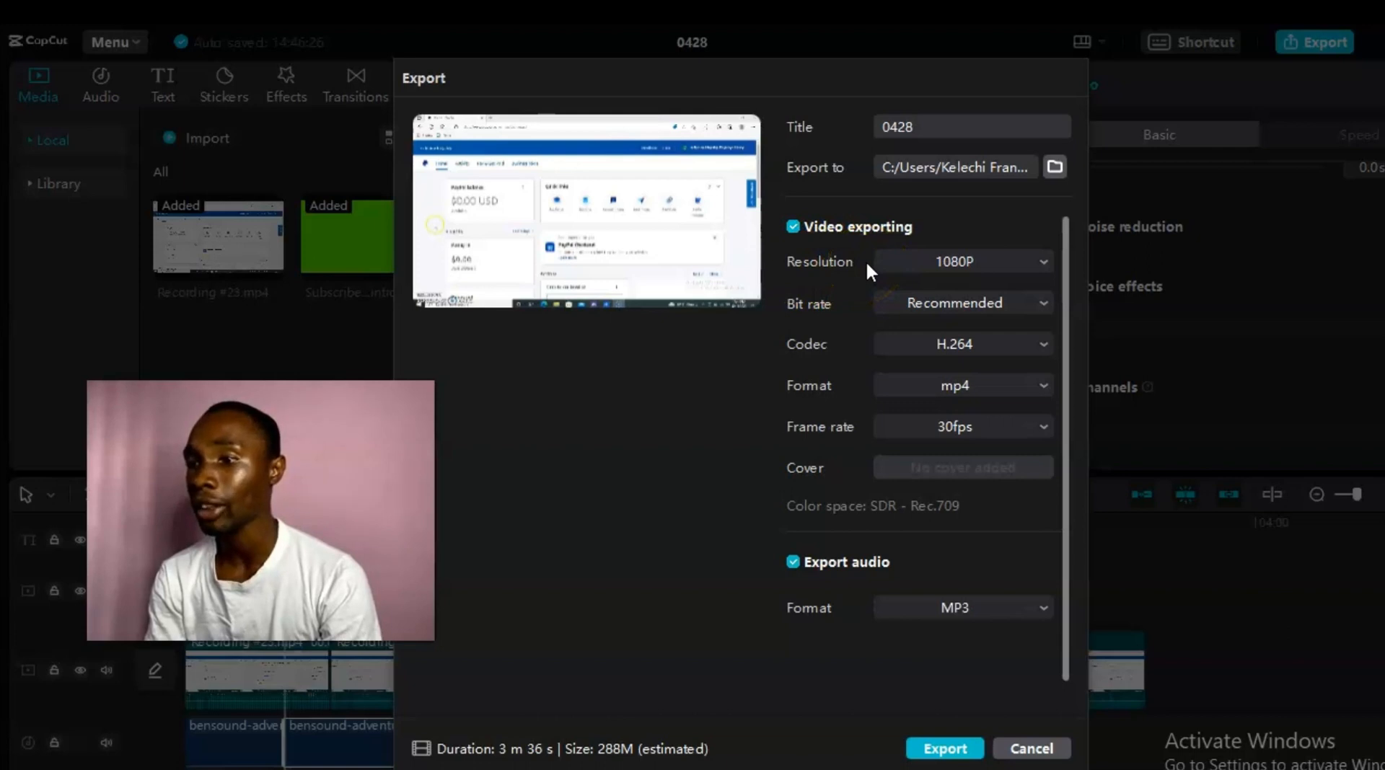
pyautogui.click(1037, 259)
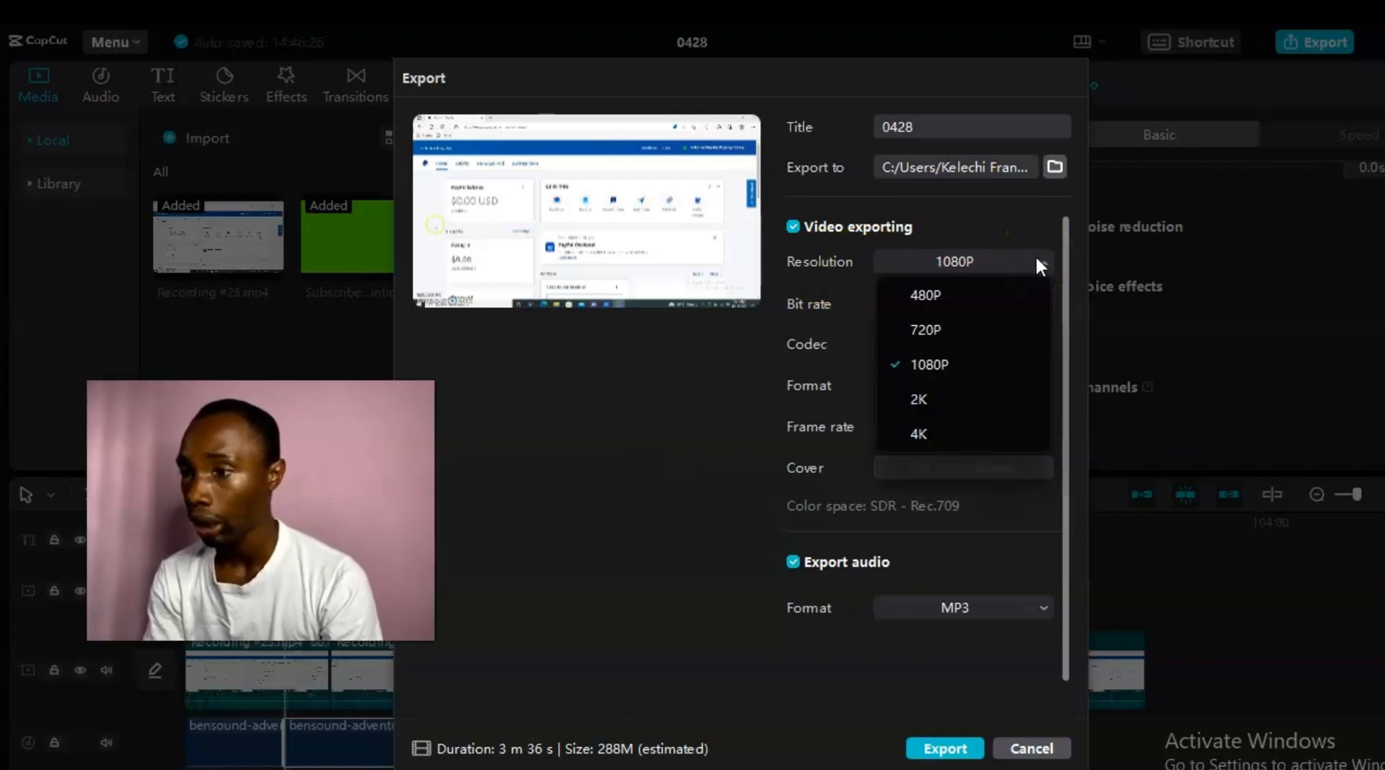
pyautogui.click(1037, 260)
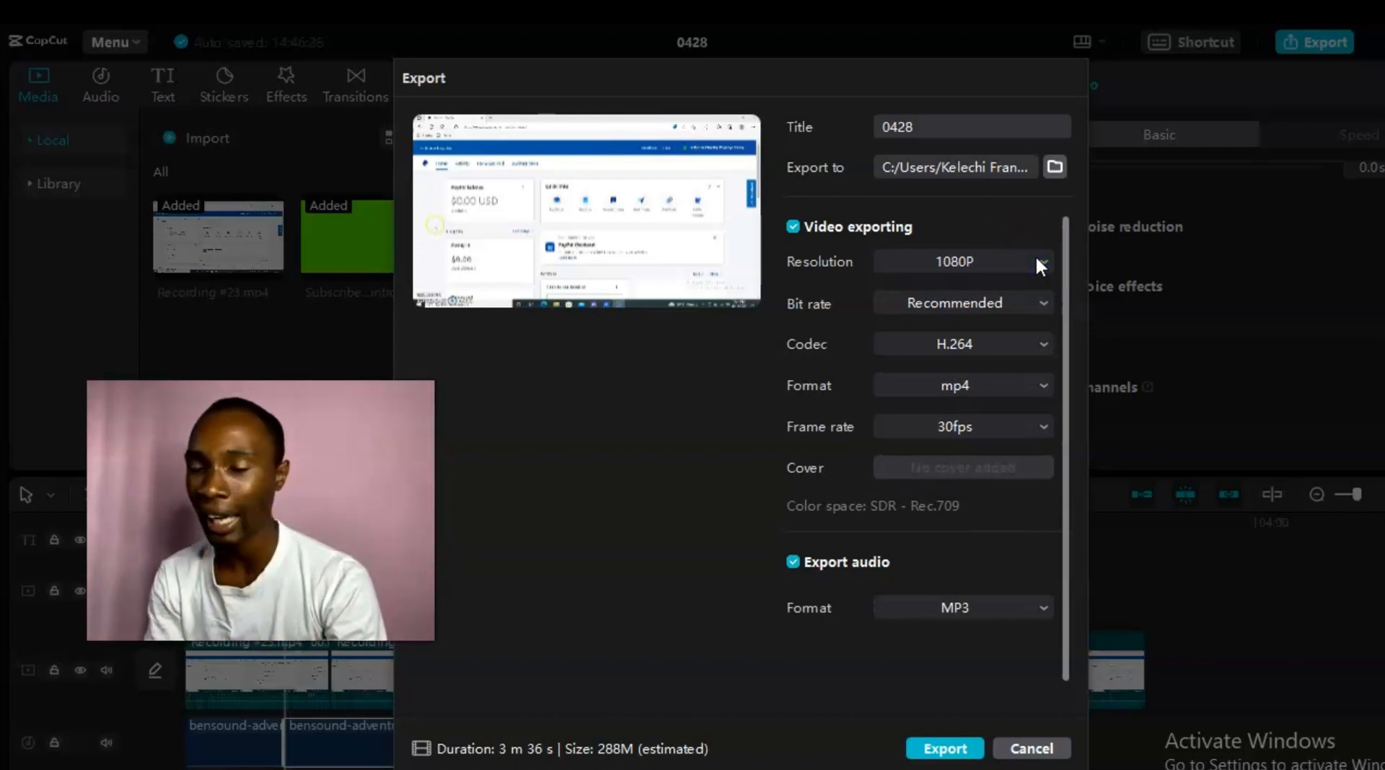
pyautogui.click(793, 562)
pyautogui.click(793, 563)
pyautogui.click(793, 562)
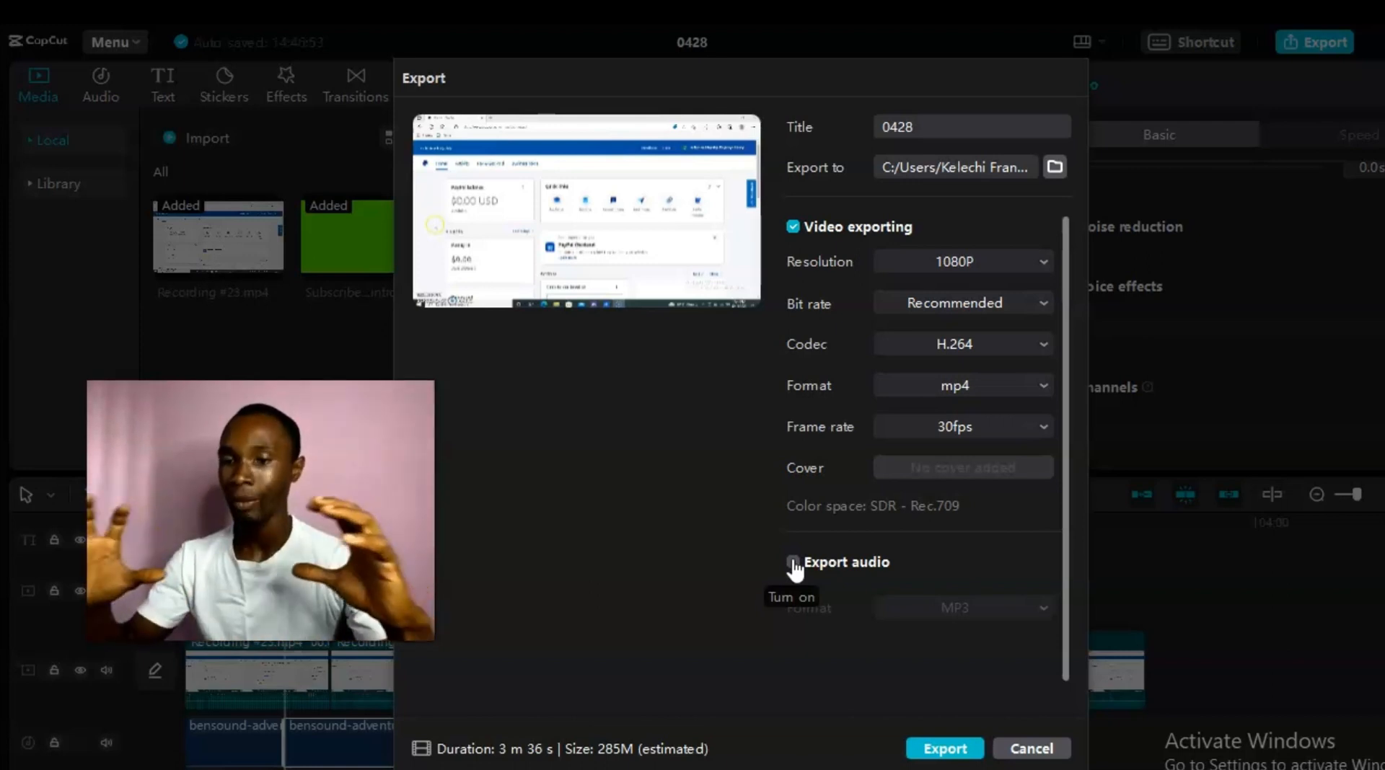
pyautogui.click(793, 563)
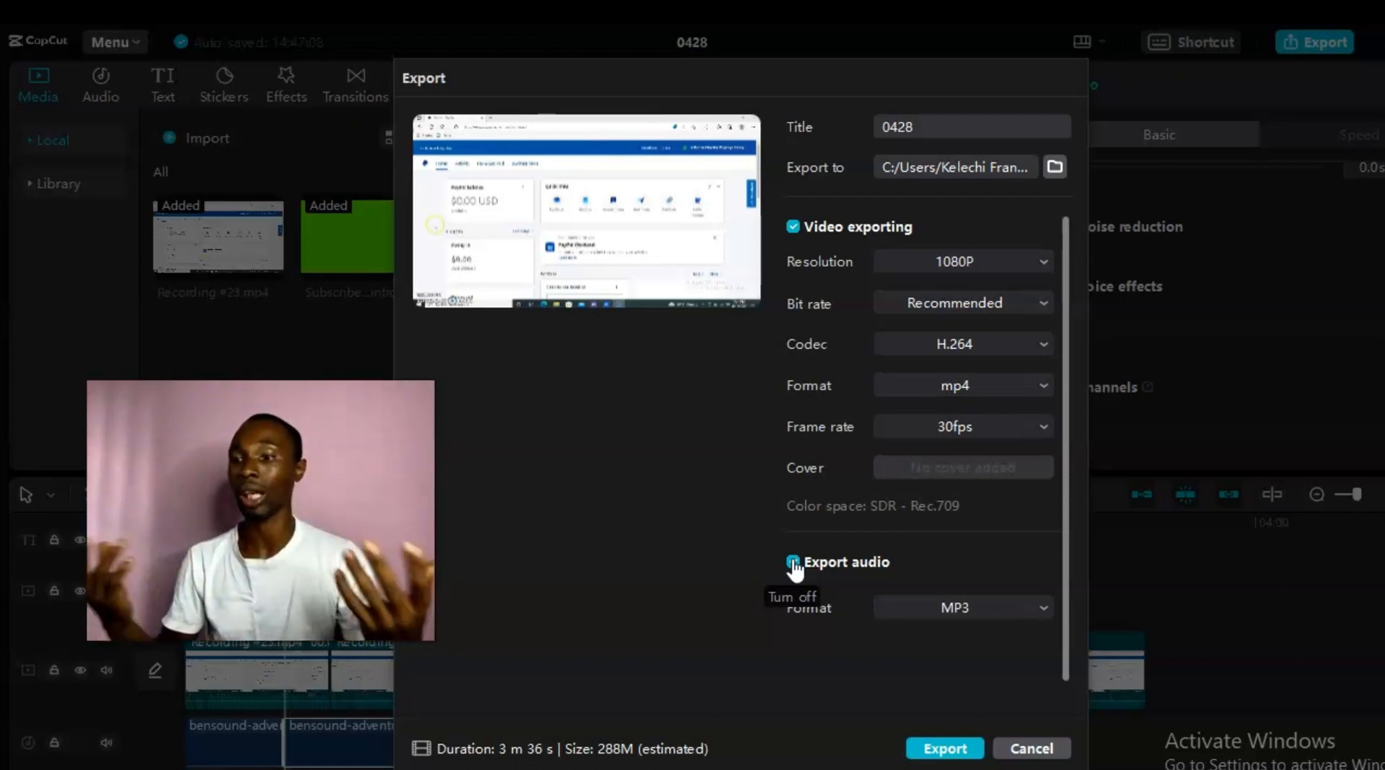
pyautogui.click(814, 572)
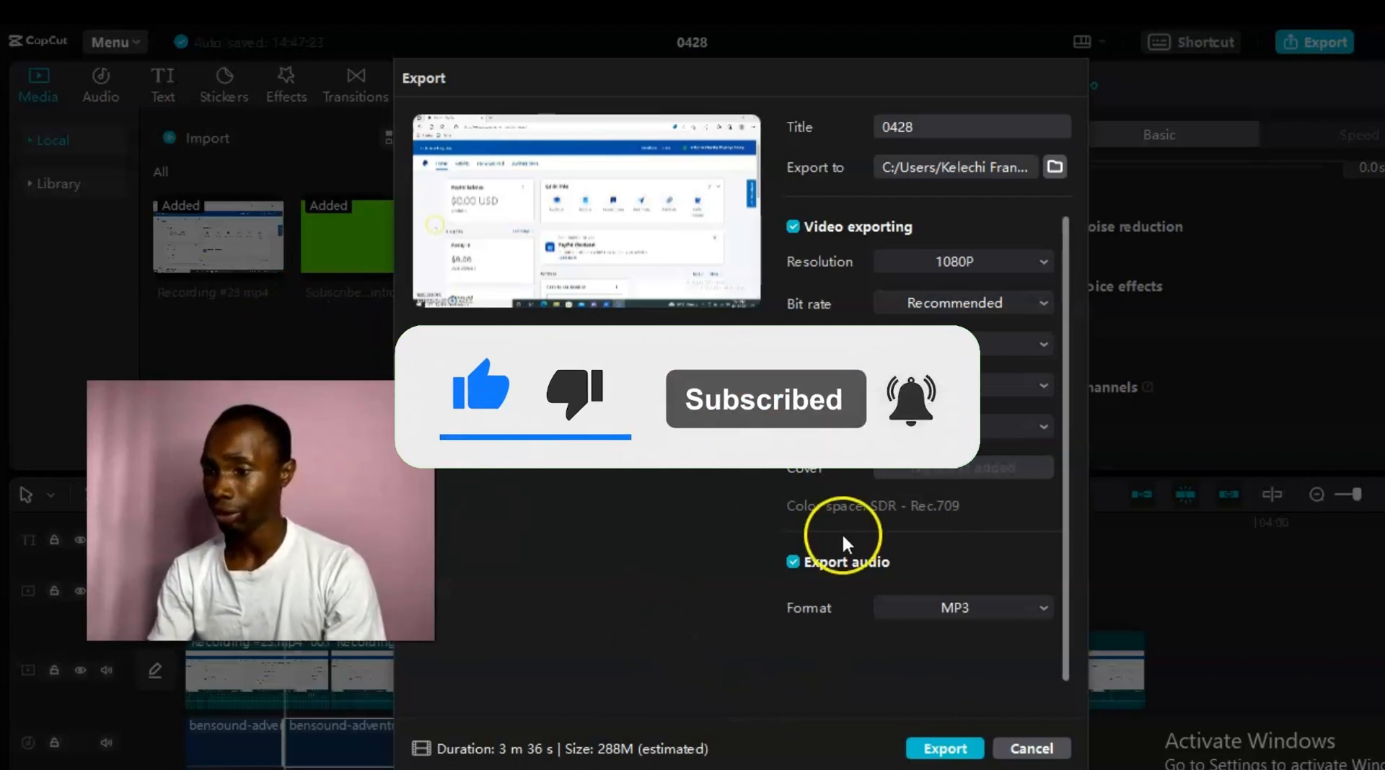
pyautogui.click(1028, 747)
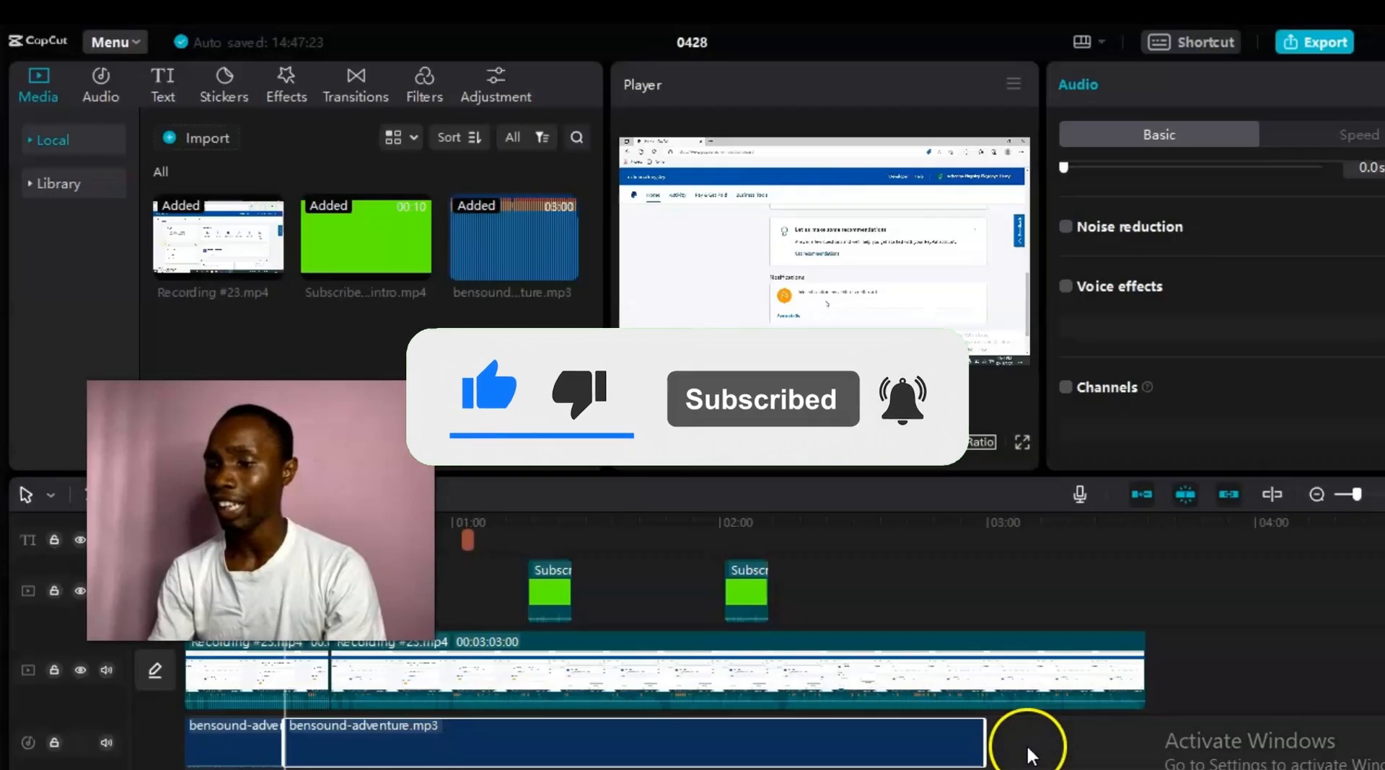